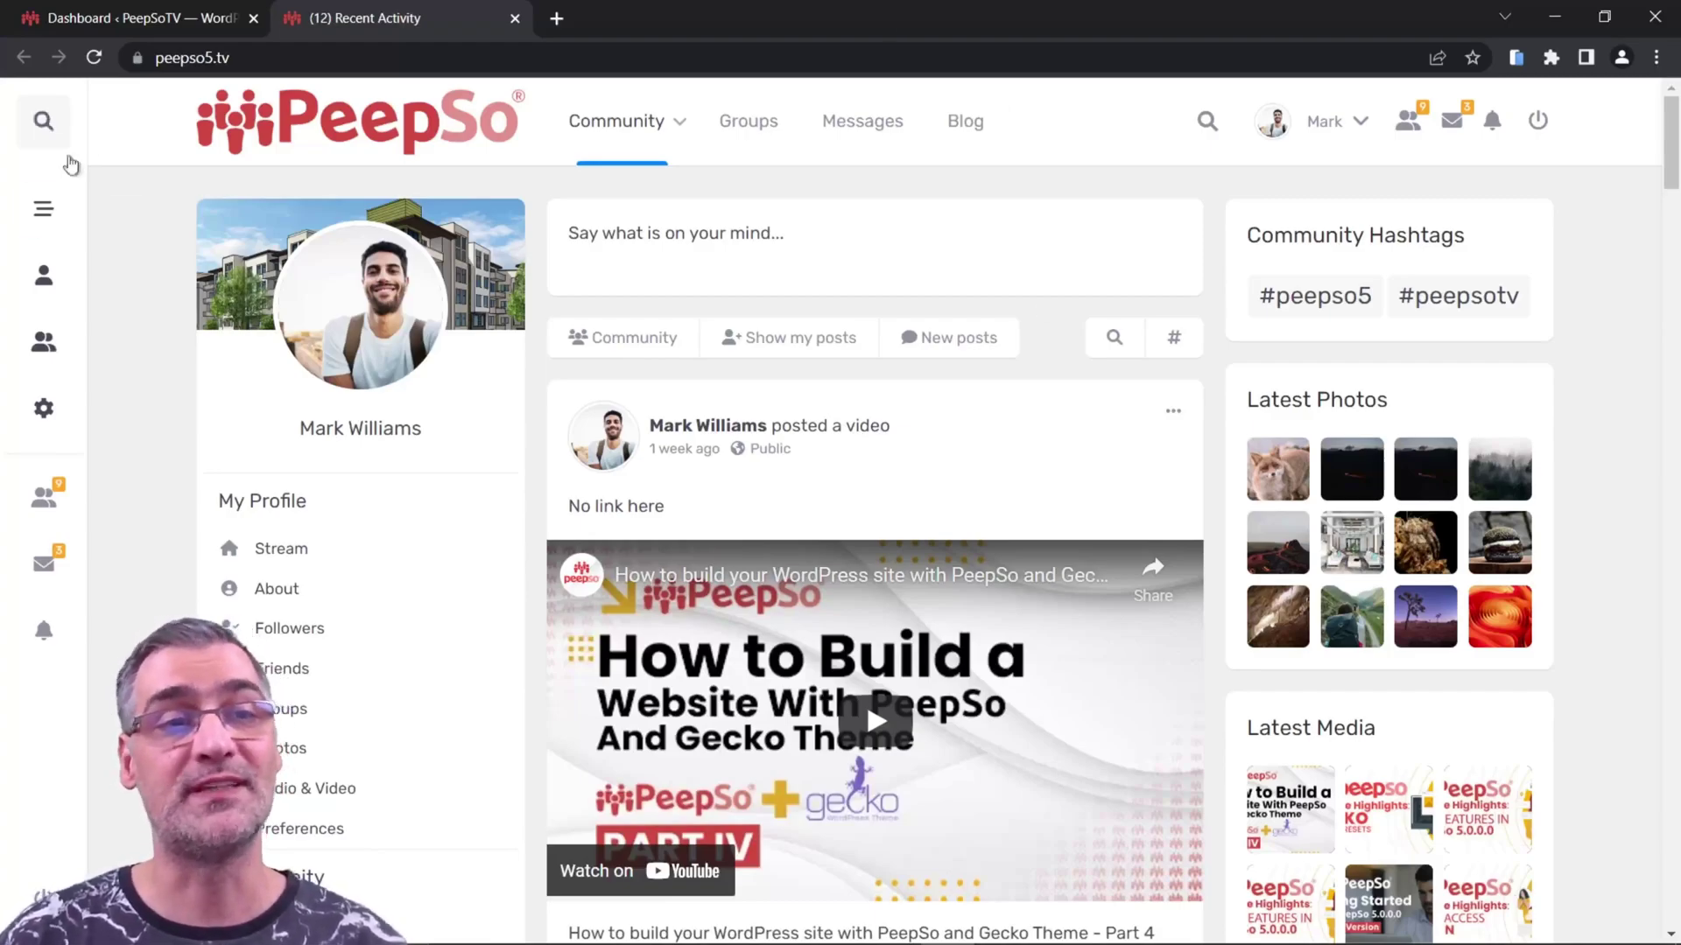
- Scroll through the PeepSo community activity feed
{"action": "scroll", "coordinate": [1001, 727], "scroll_direction": "down", "scroll_amount": 5}
{"action": "scroll", "coordinate": [899, 652], "scroll_direction": "down", "scroll_amount": 11}
{"action": "scroll", "coordinate": [888, 652], "scroll_direction": "up", "scroll_amount": 16}
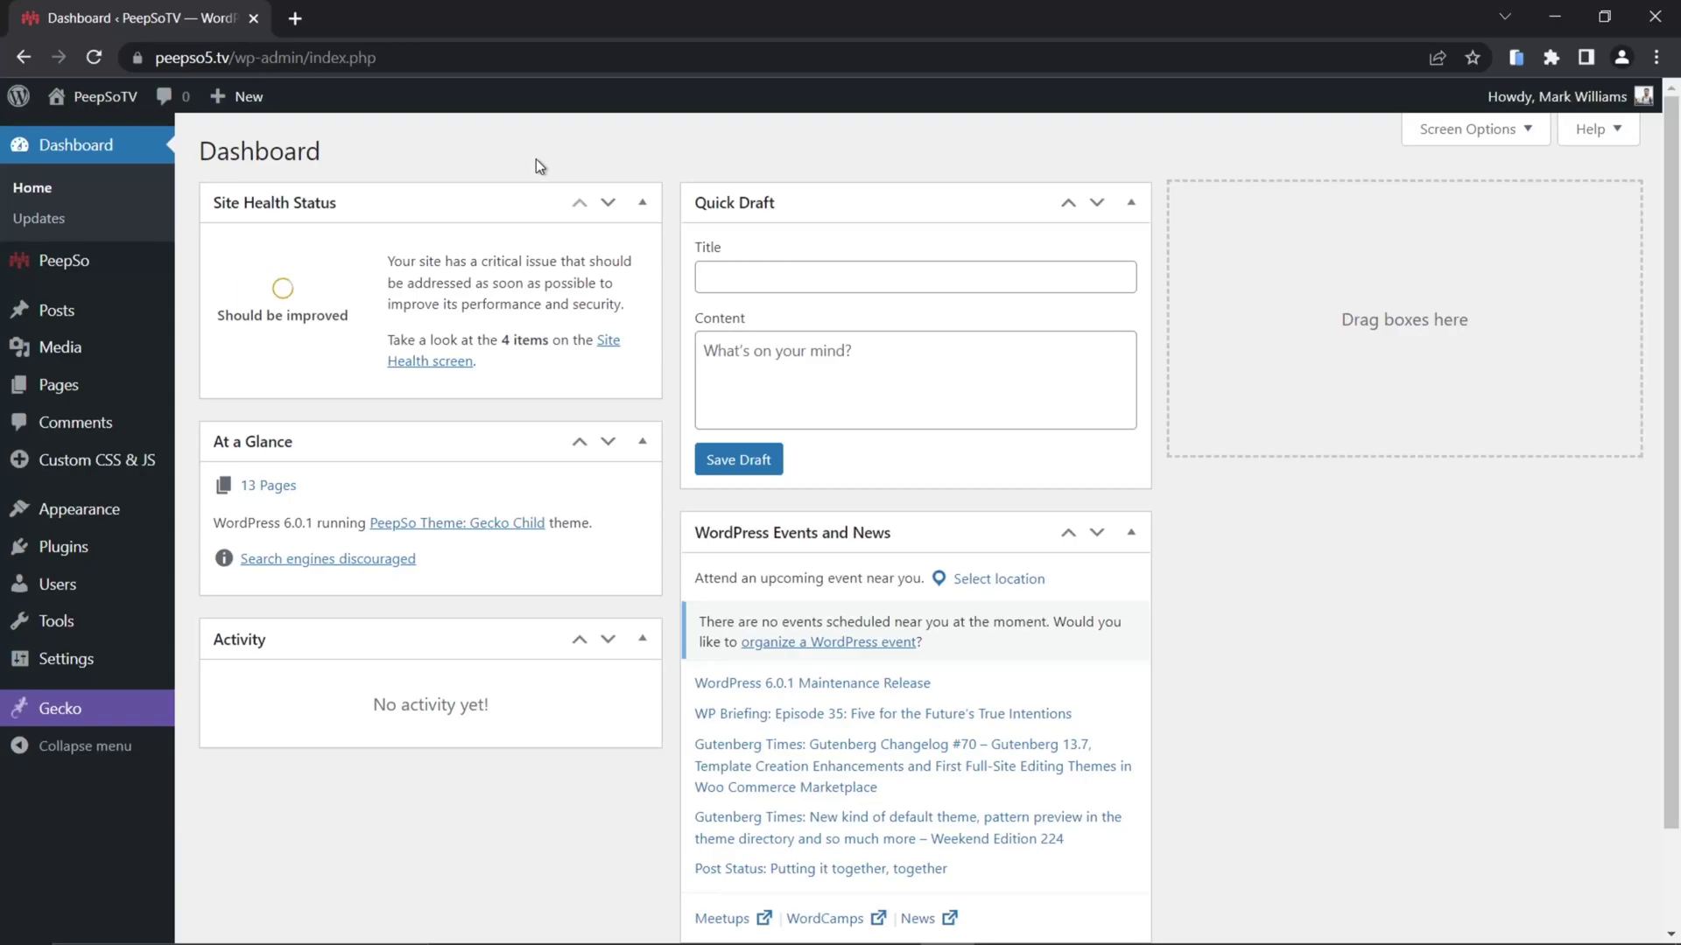
- Install and activate the MyCred add-on from PeepSo Installer's Integrations list
{"action": "mouse_move", "coordinate": [54, 276]}
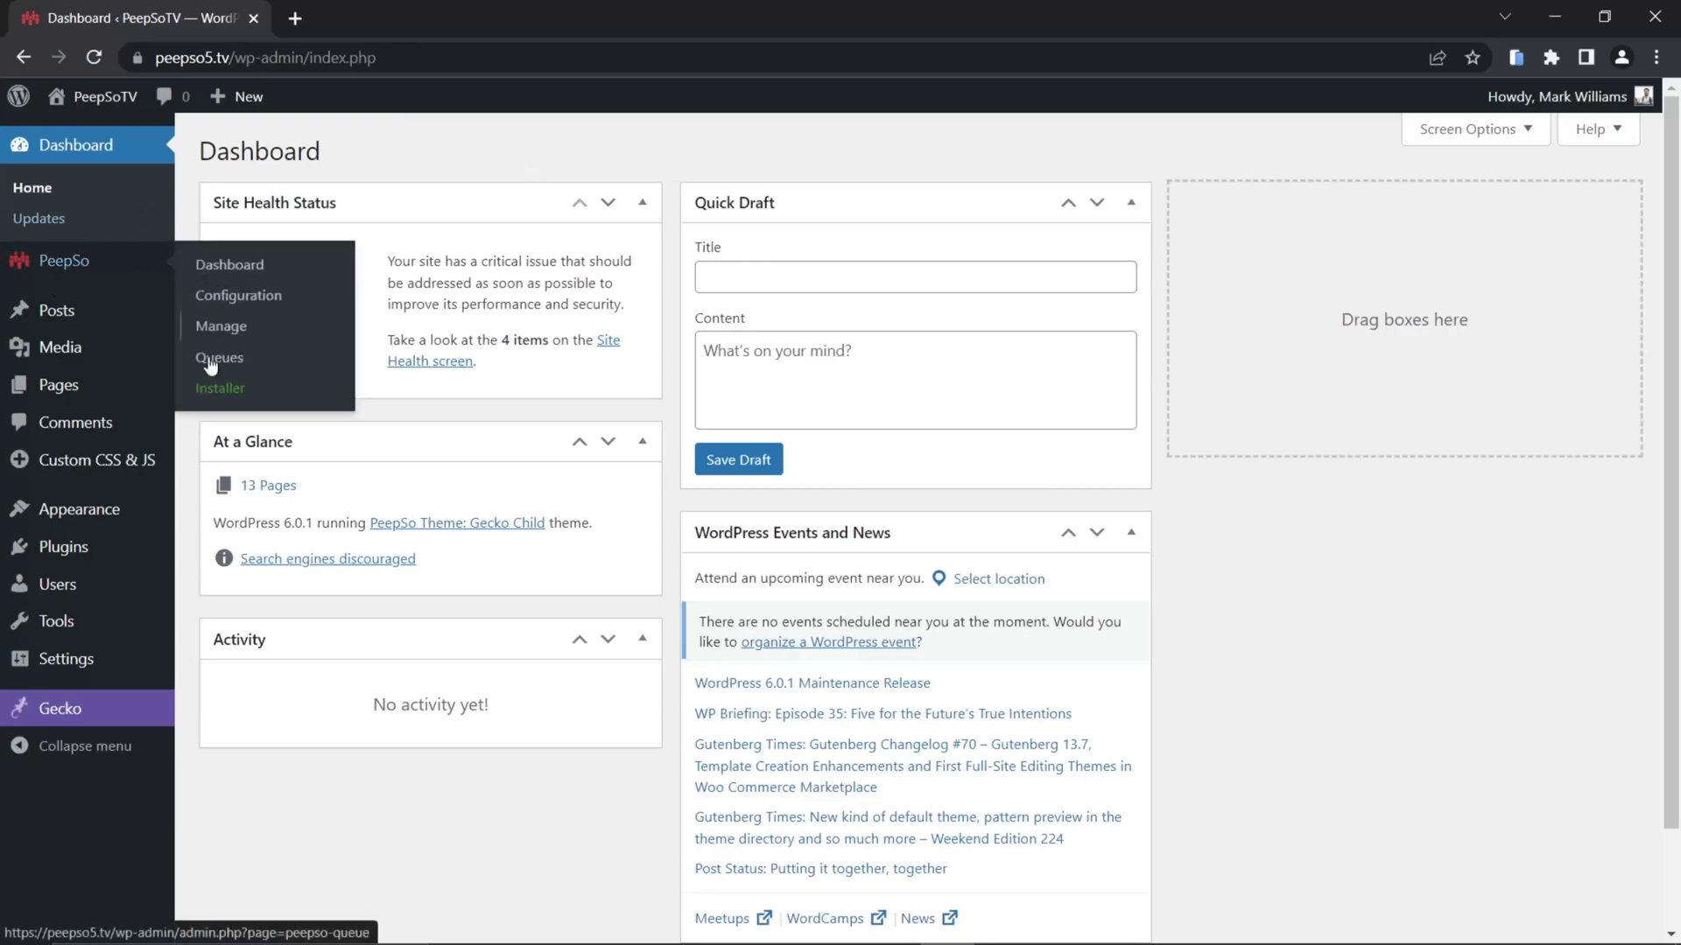
{"action": "left_click", "coordinate": [211, 394]}
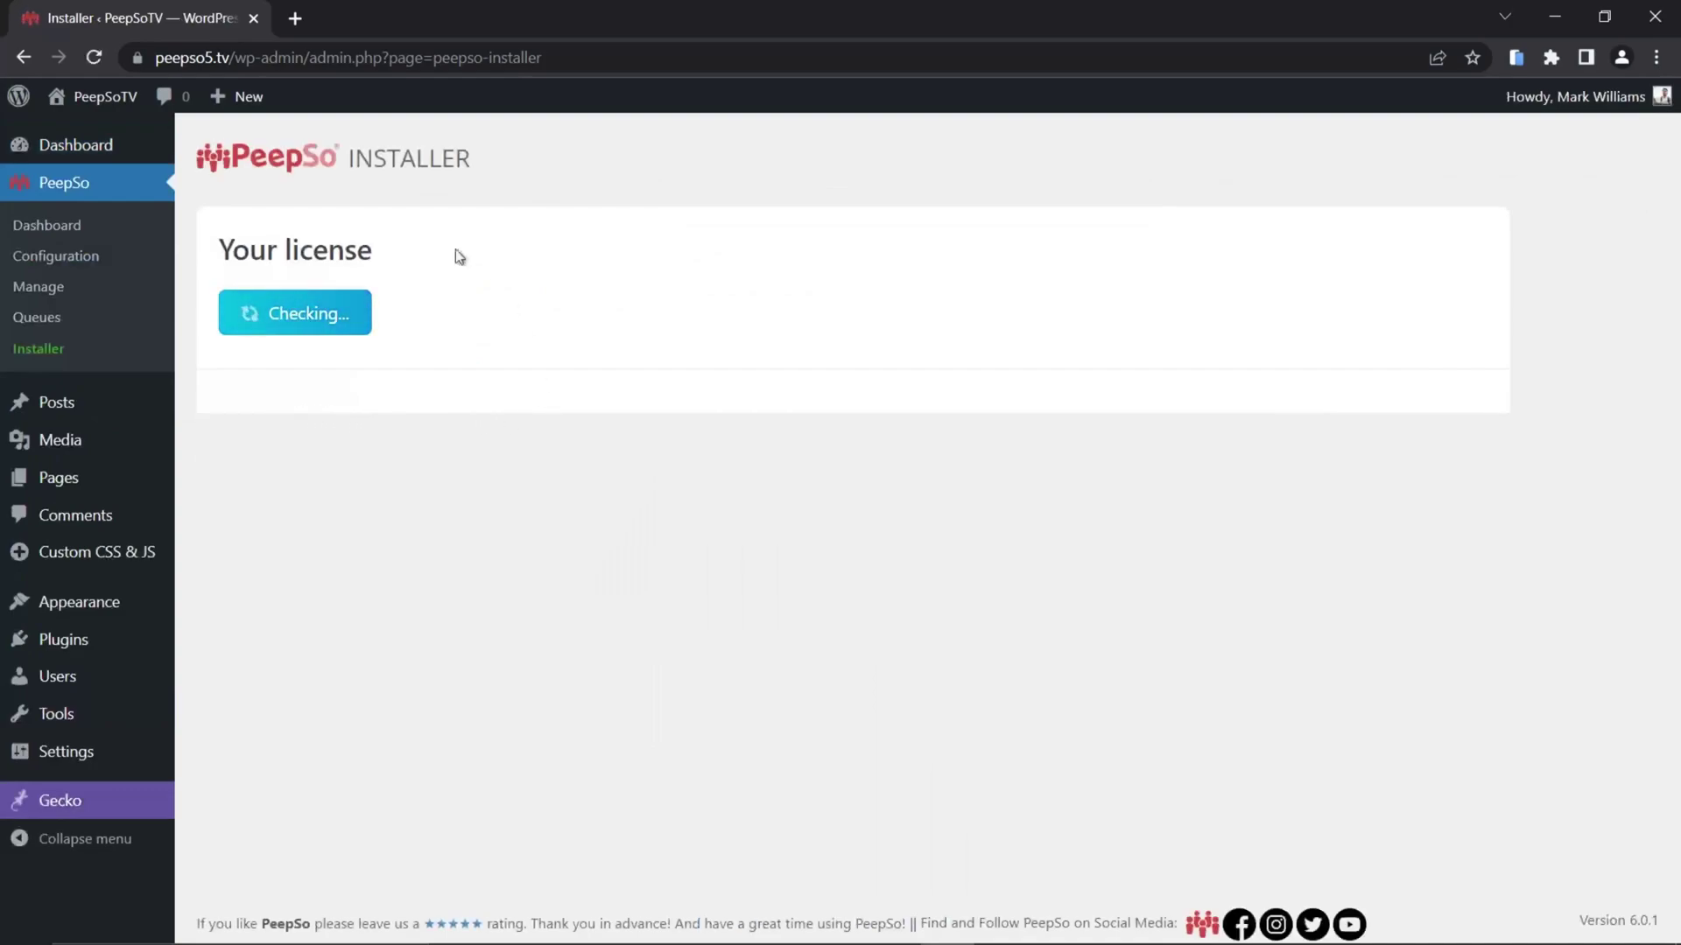
{"action": "scroll", "coordinate": [707, 385], "scroll_direction": "down", "scroll_amount": 9}
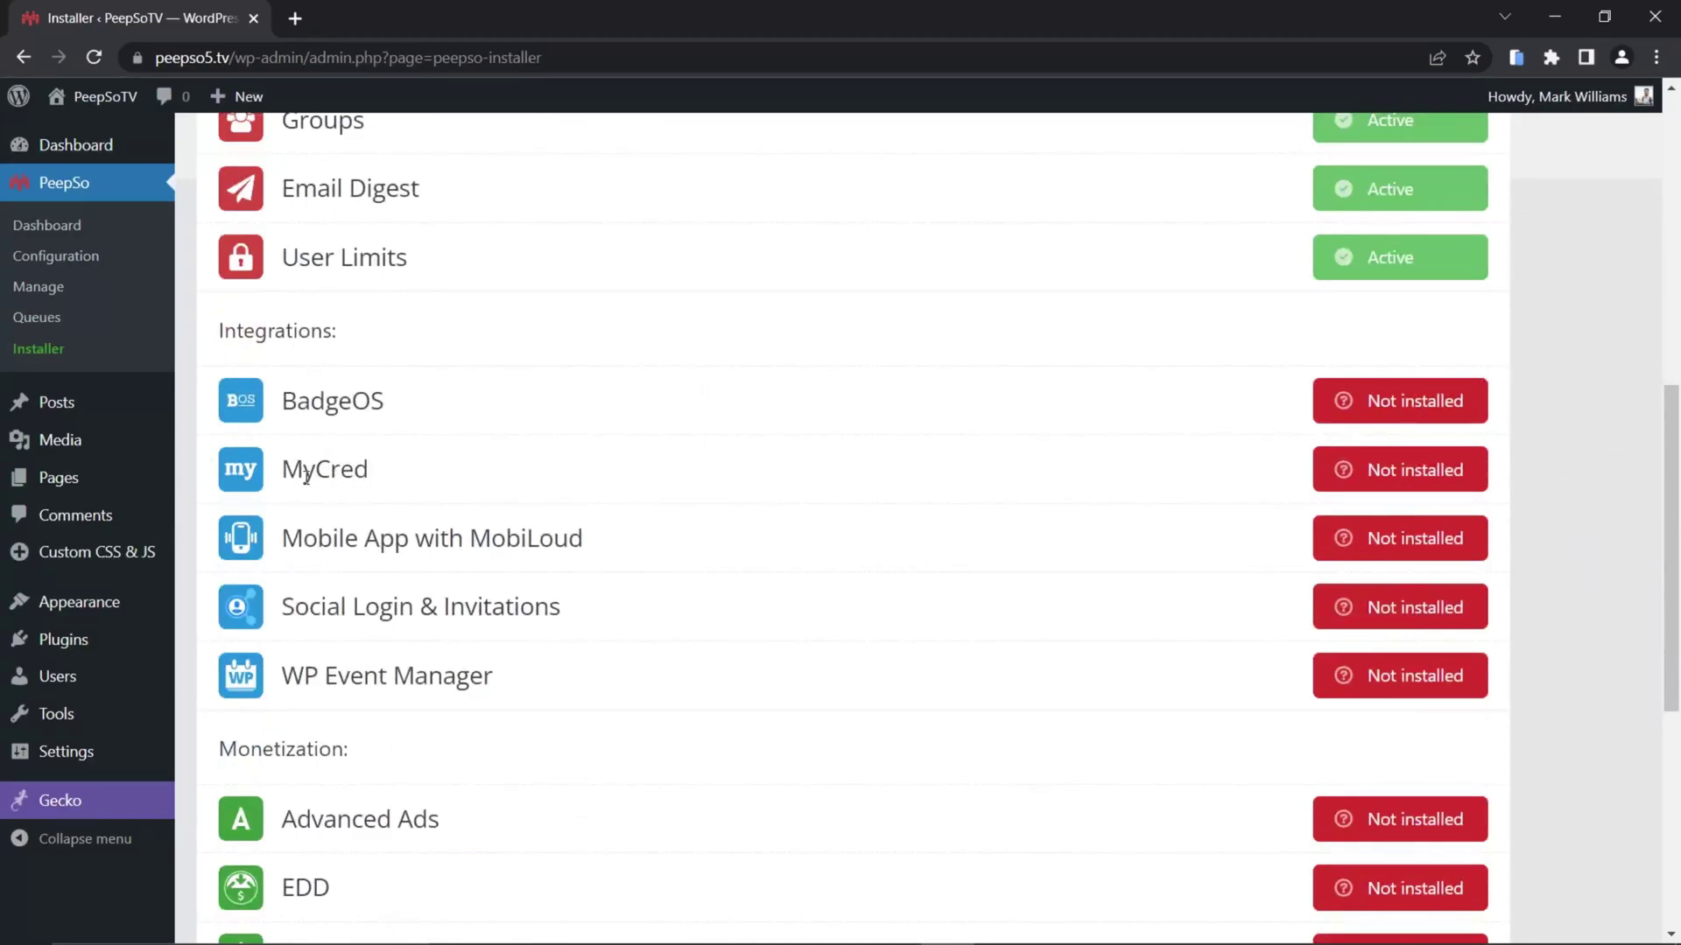
{"action": "left_click", "coordinate": [1359, 473]}
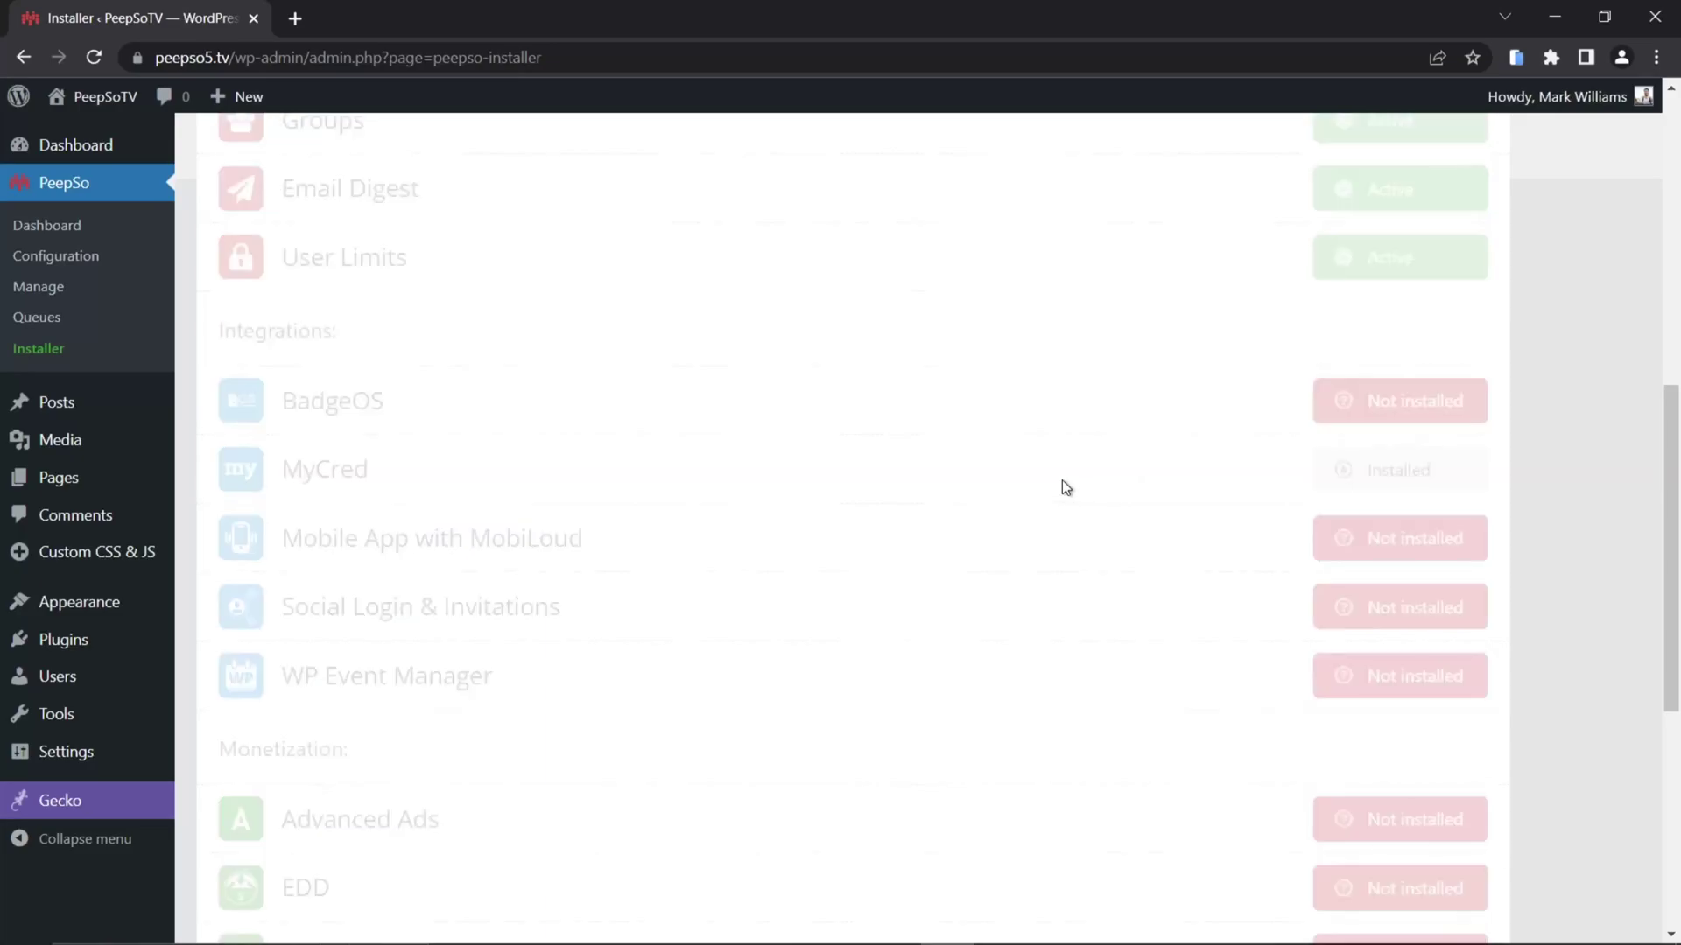
{"action": "left_click", "coordinate": [1404, 475]}
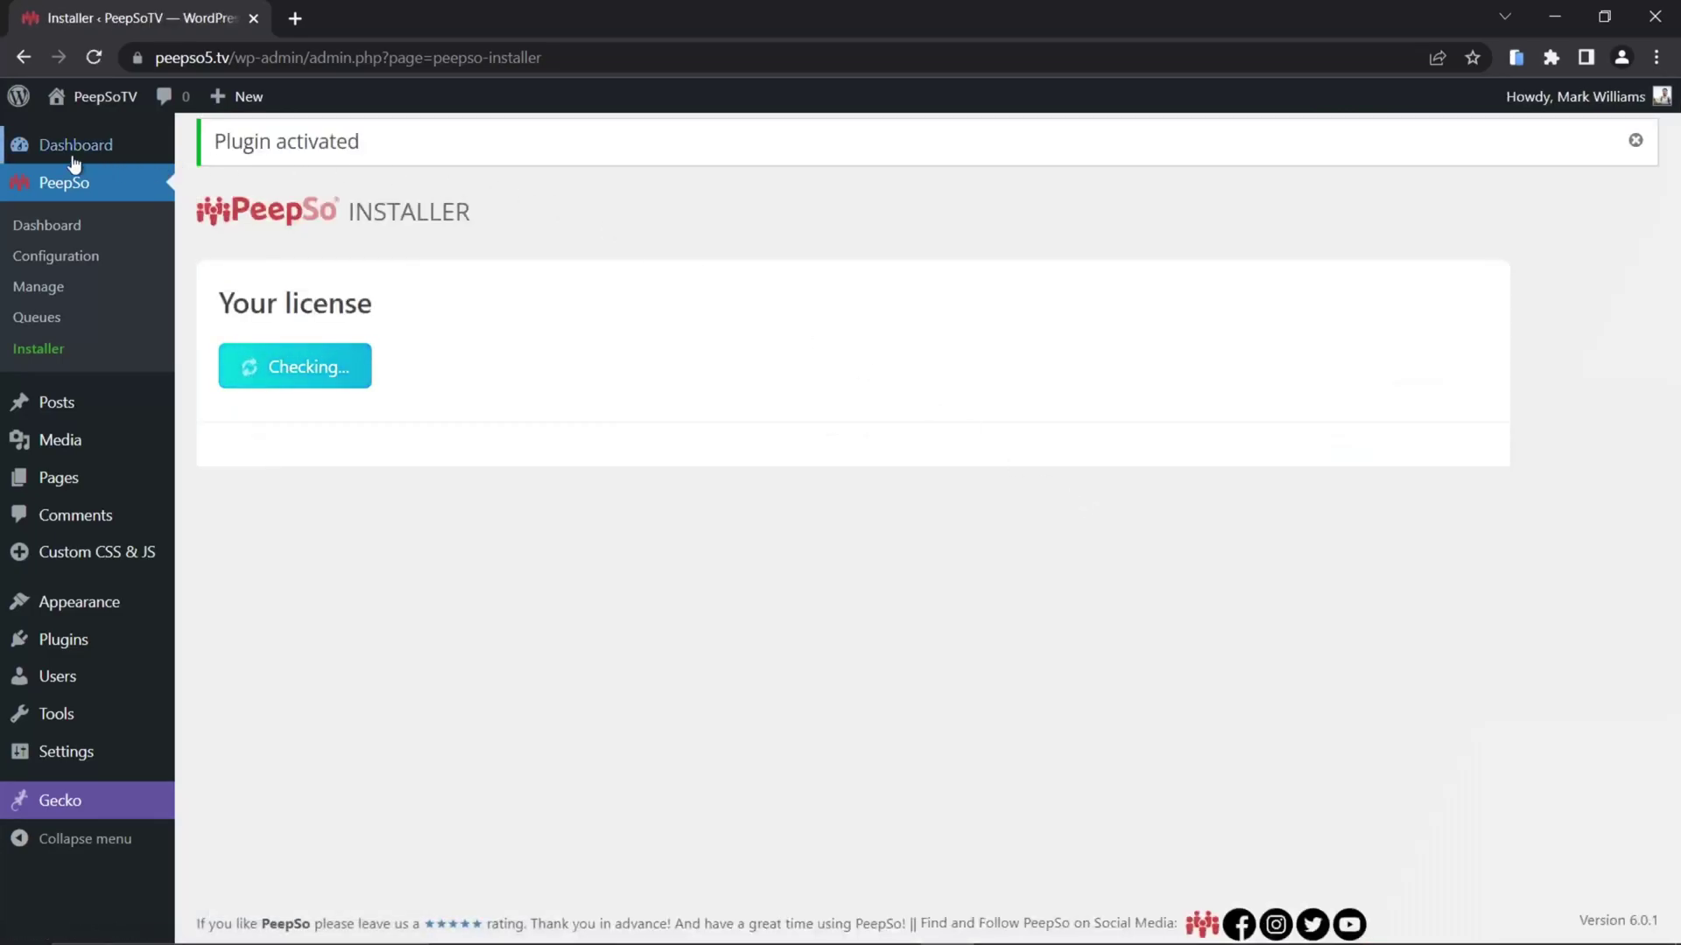
{"action": "left_click", "coordinate": [74, 157]}
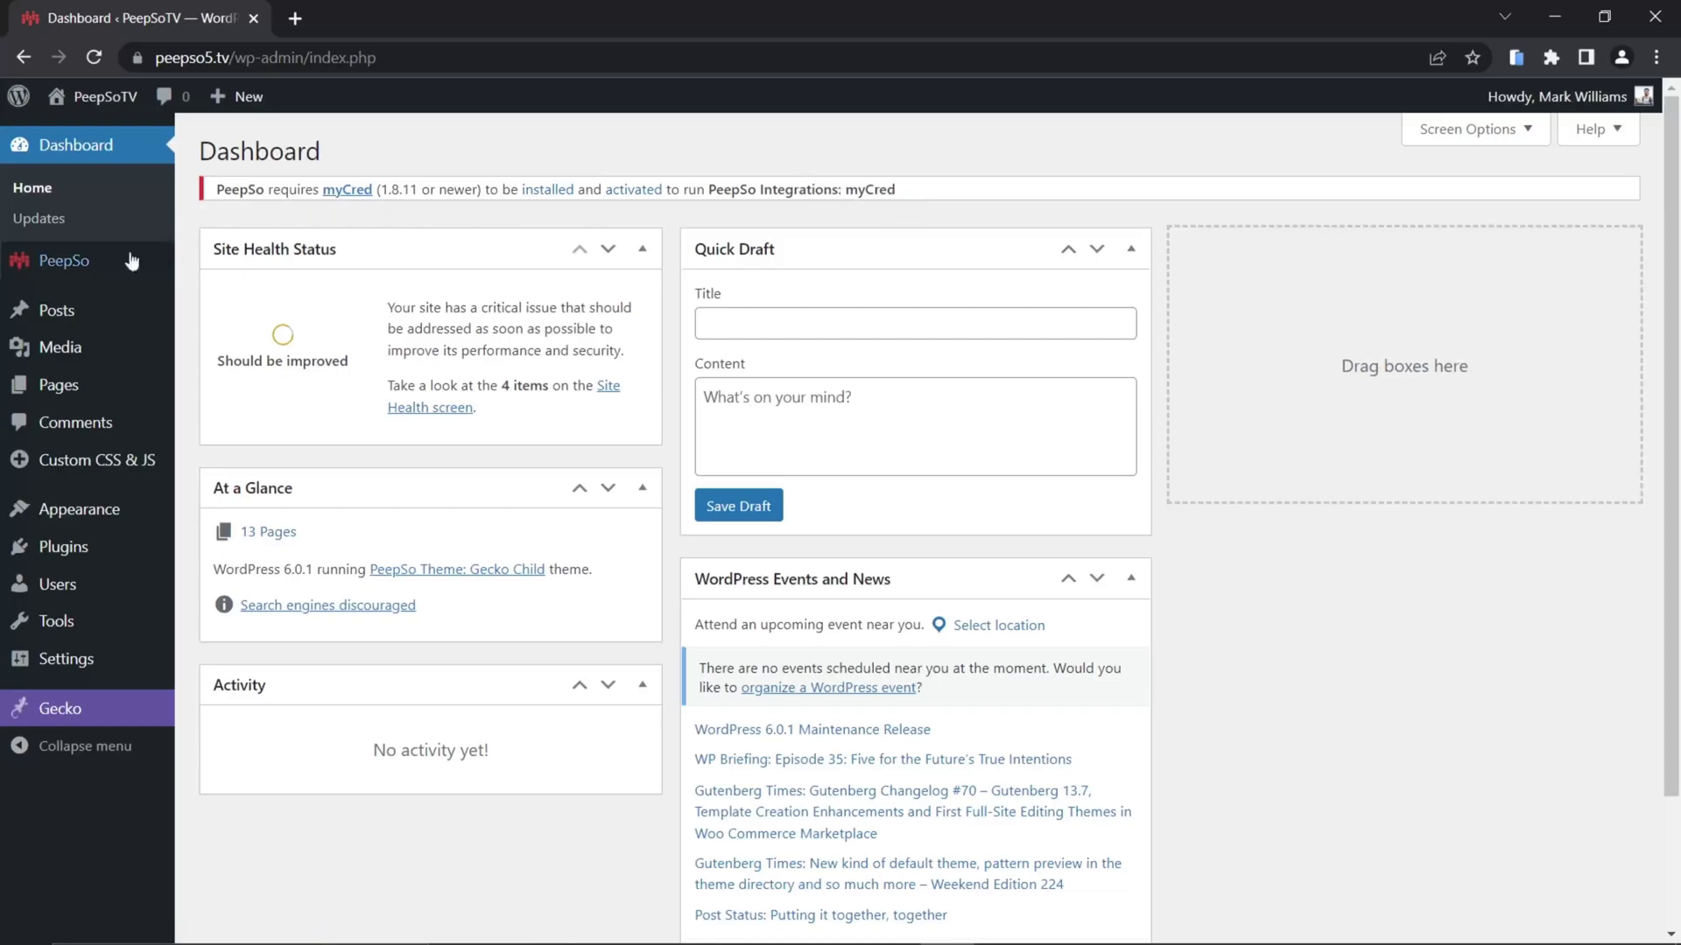
{"action": "mouse_move", "coordinate": [76, 269]}
{"action": "left_click", "coordinate": [240, 390]}
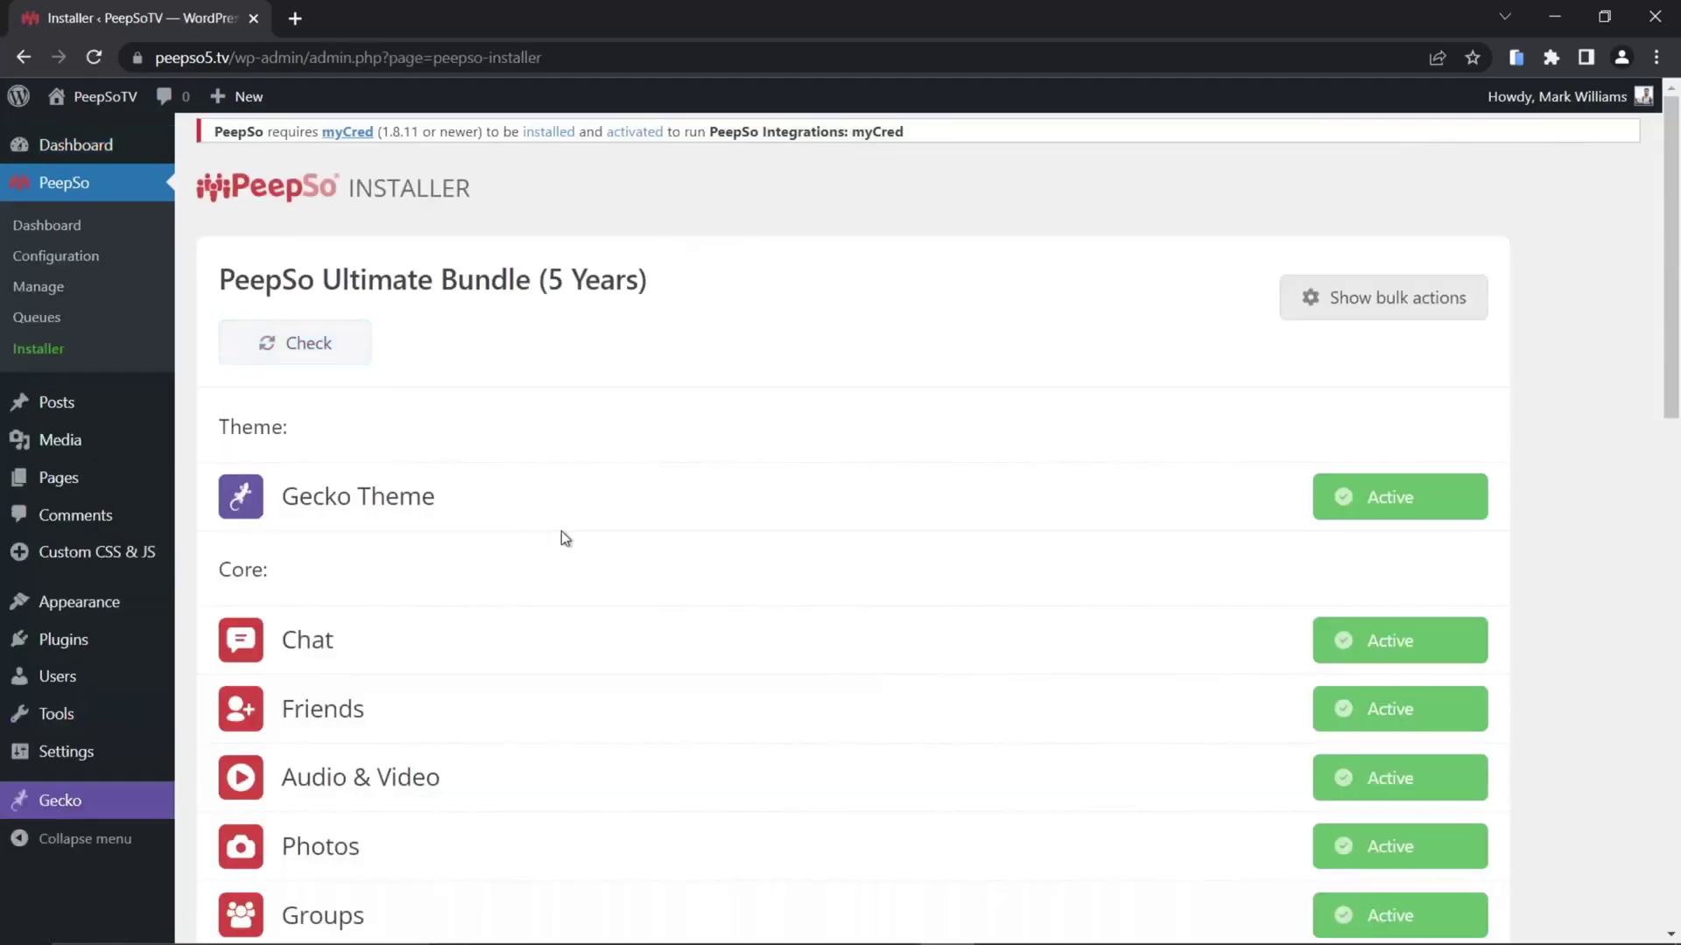
{"action": "scroll", "coordinate": [567, 536], "scroll_direction": "down", "scroll_amount": 1}
{"action": "scroll", "coordinate": [570, 546], "scroll_direction": "down", "scroll_amount": 3}
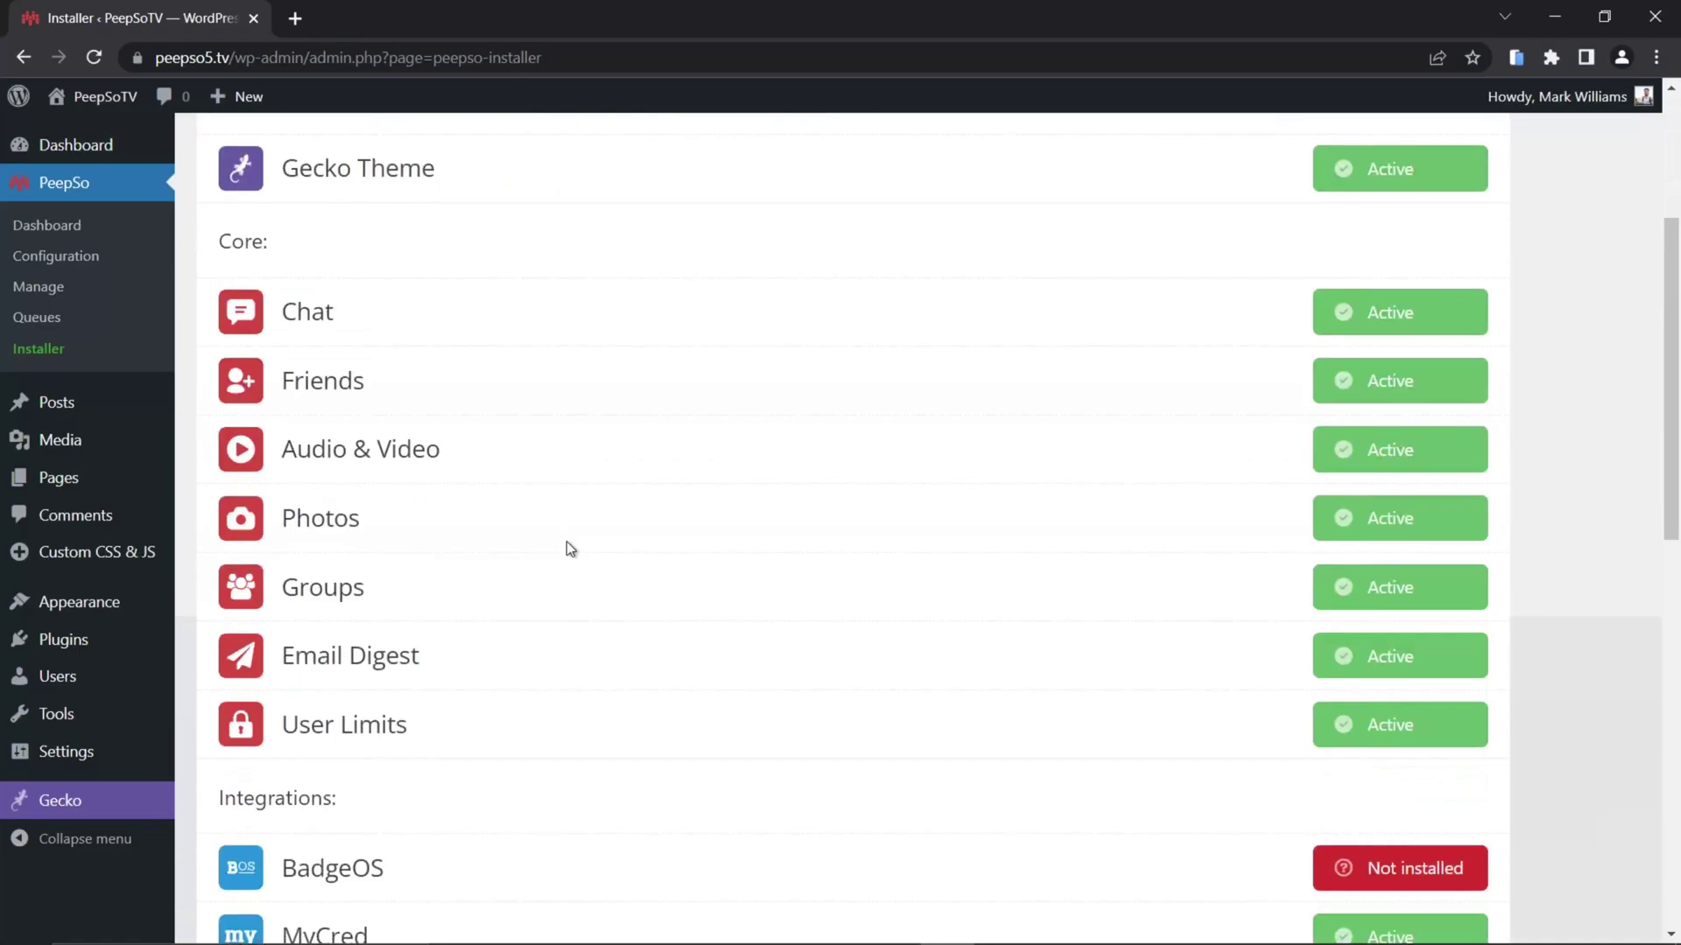
{"action": "scroll", "coordinate": [569, 549], "scroll_direction": "up", "scroll_amount": 4}
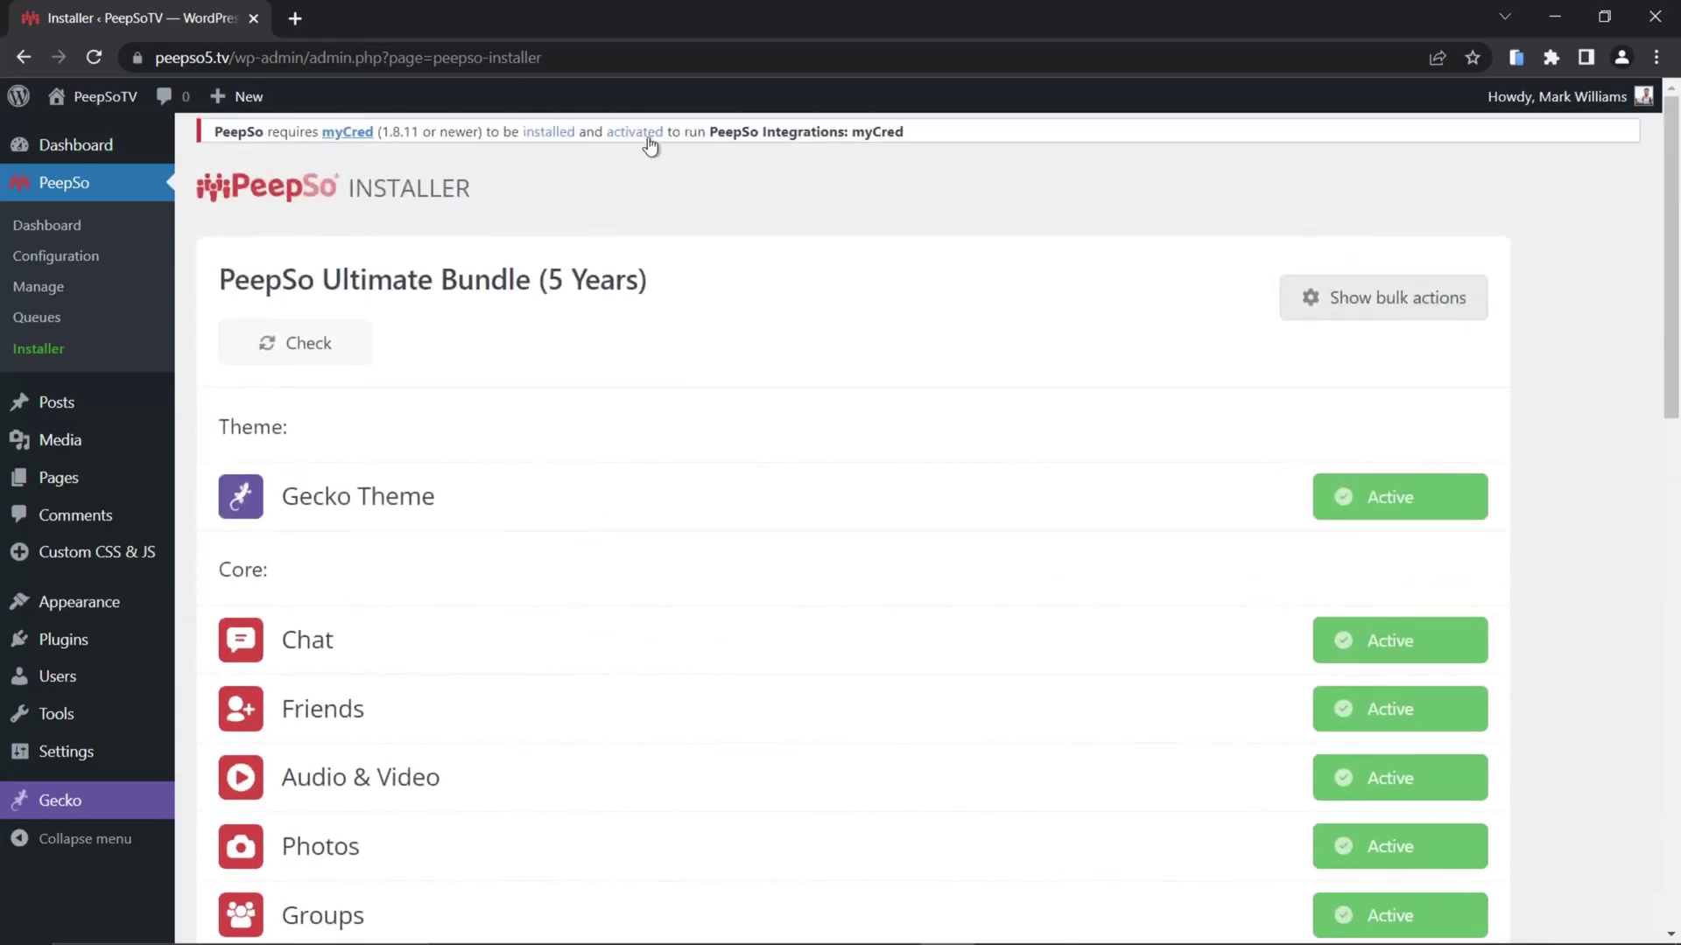
{"action": "left_click_drag", "start_coordinate": [918, 128], "coordinate": [828, 145]}
{"action": "scroll", "coordinate": [730, 333], "scroll_direction": "down", "scroll_amount": 8}
{"action": "scroll", "coordinate": [723, 345], "scroll_direction": "down", "scroll_amount": 2}
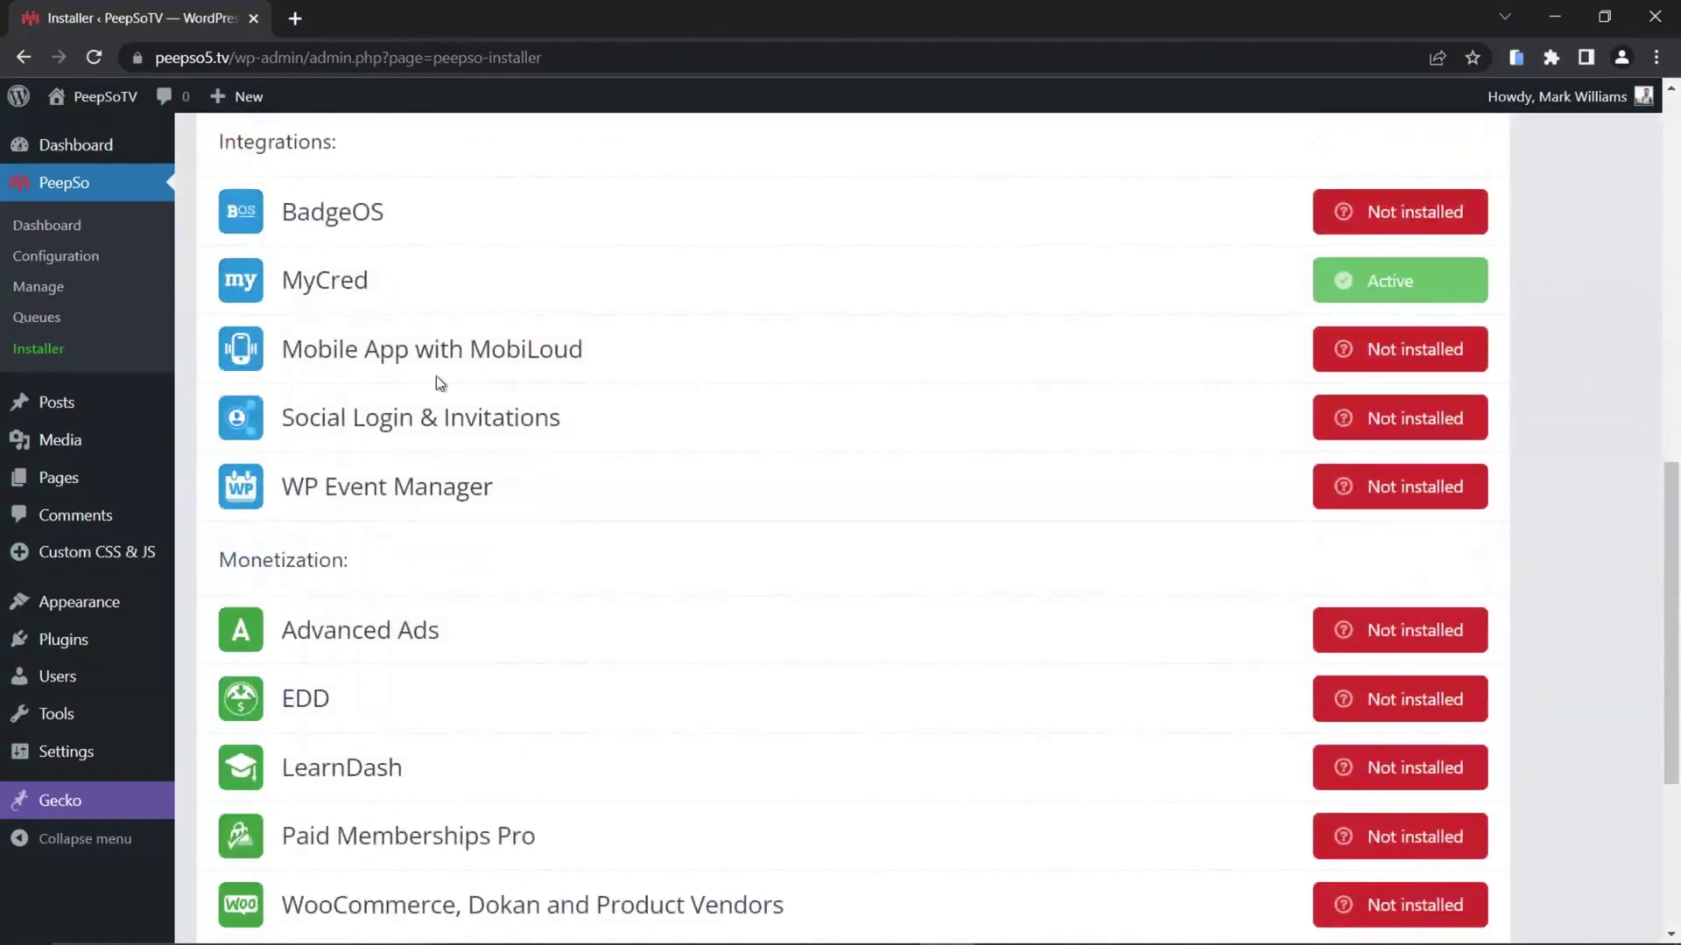
{"action": "scroll", "coordinate": [569, 489], "scroll_direction": "down", "scroll_amount": 2}
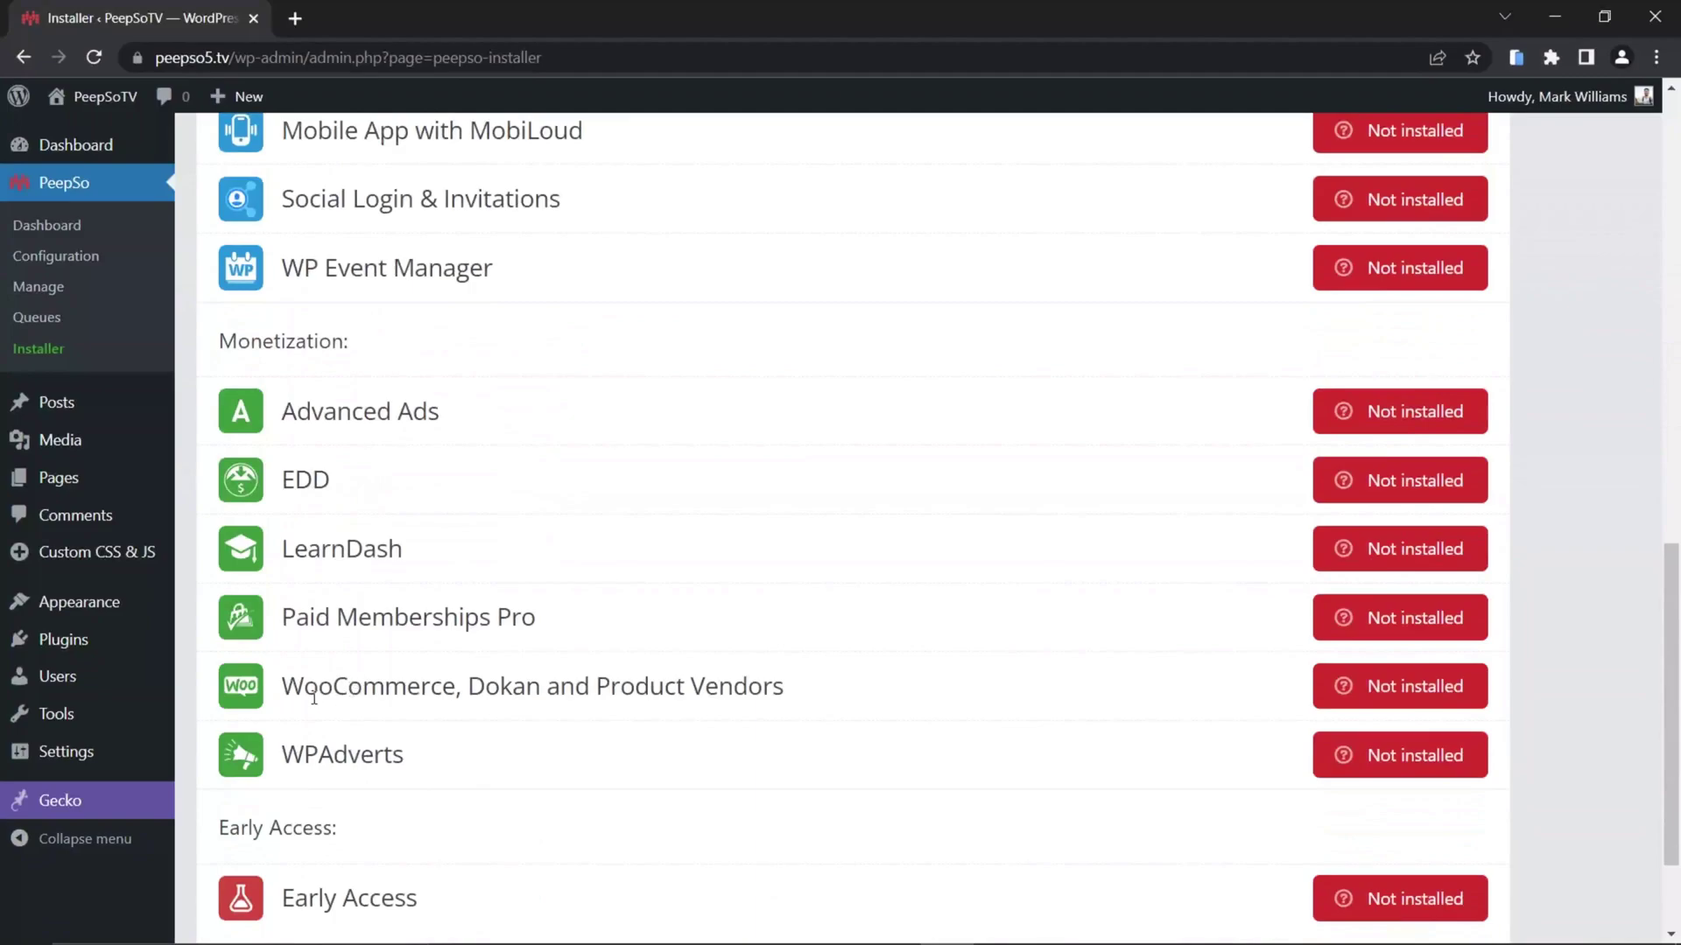
{"action": "left_click_drag", "start_coordinate": [280, 685], "coordinate": [461, 686]}
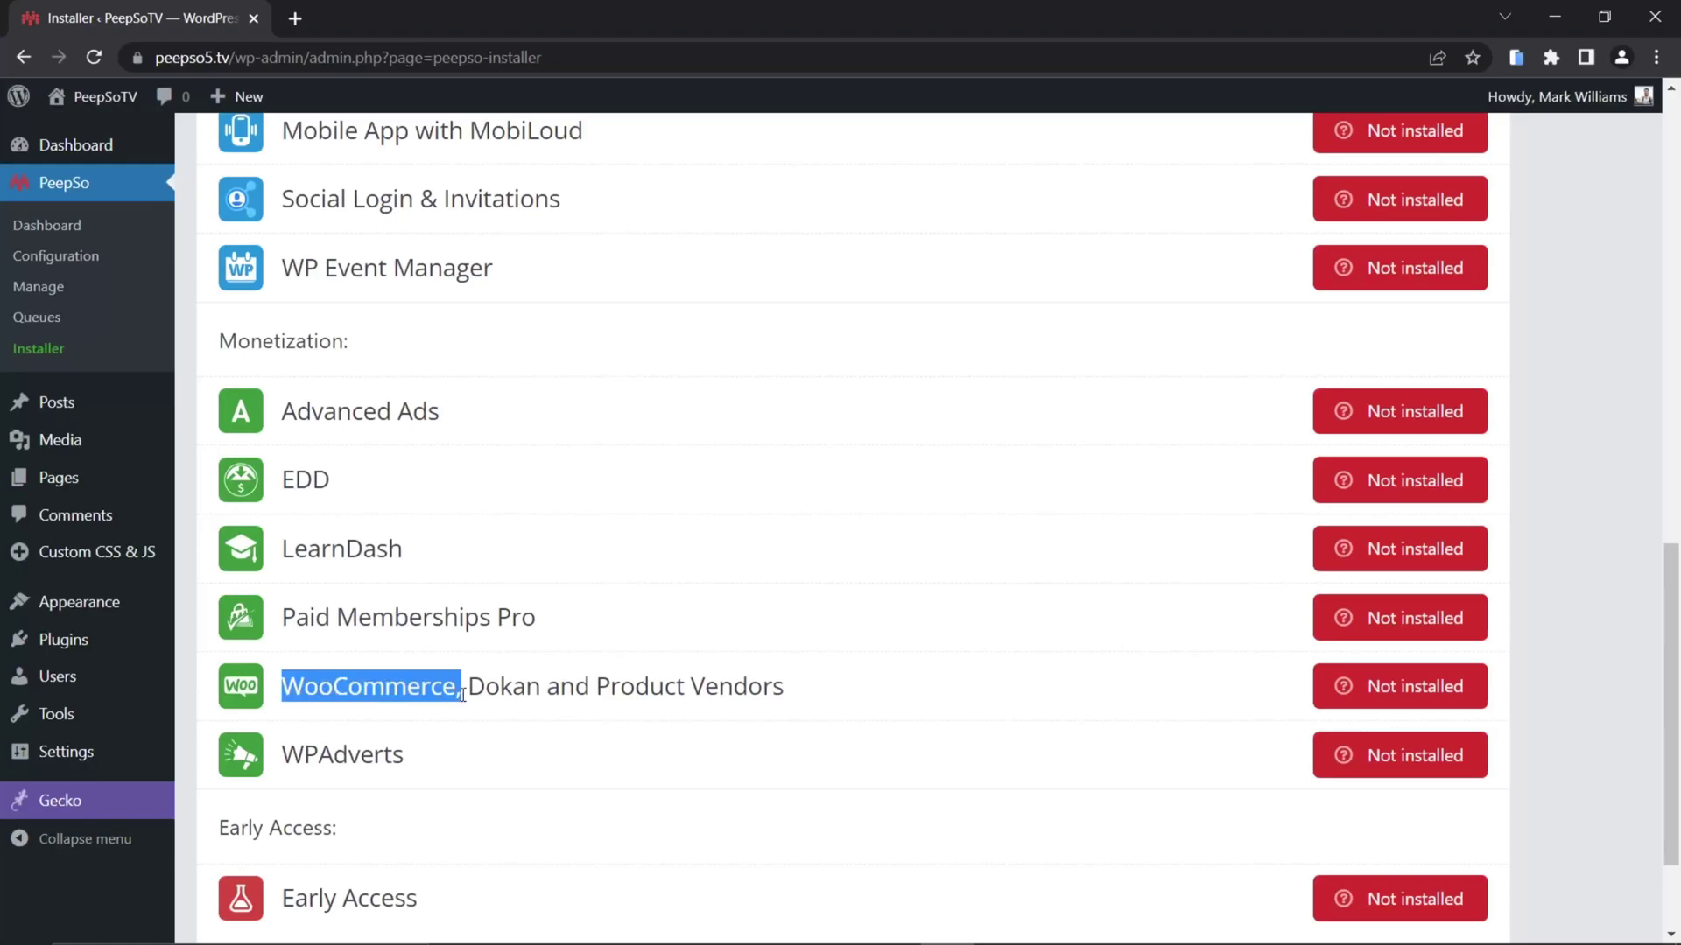
{"action": "scroll", "coordinate": [590, 664], "scroll_direction": "up", "scroll_amount": 1}
{"action": "scroll", "coordinate": [590, 664], "scroll_direction": "up", "scroll_amount": 5}
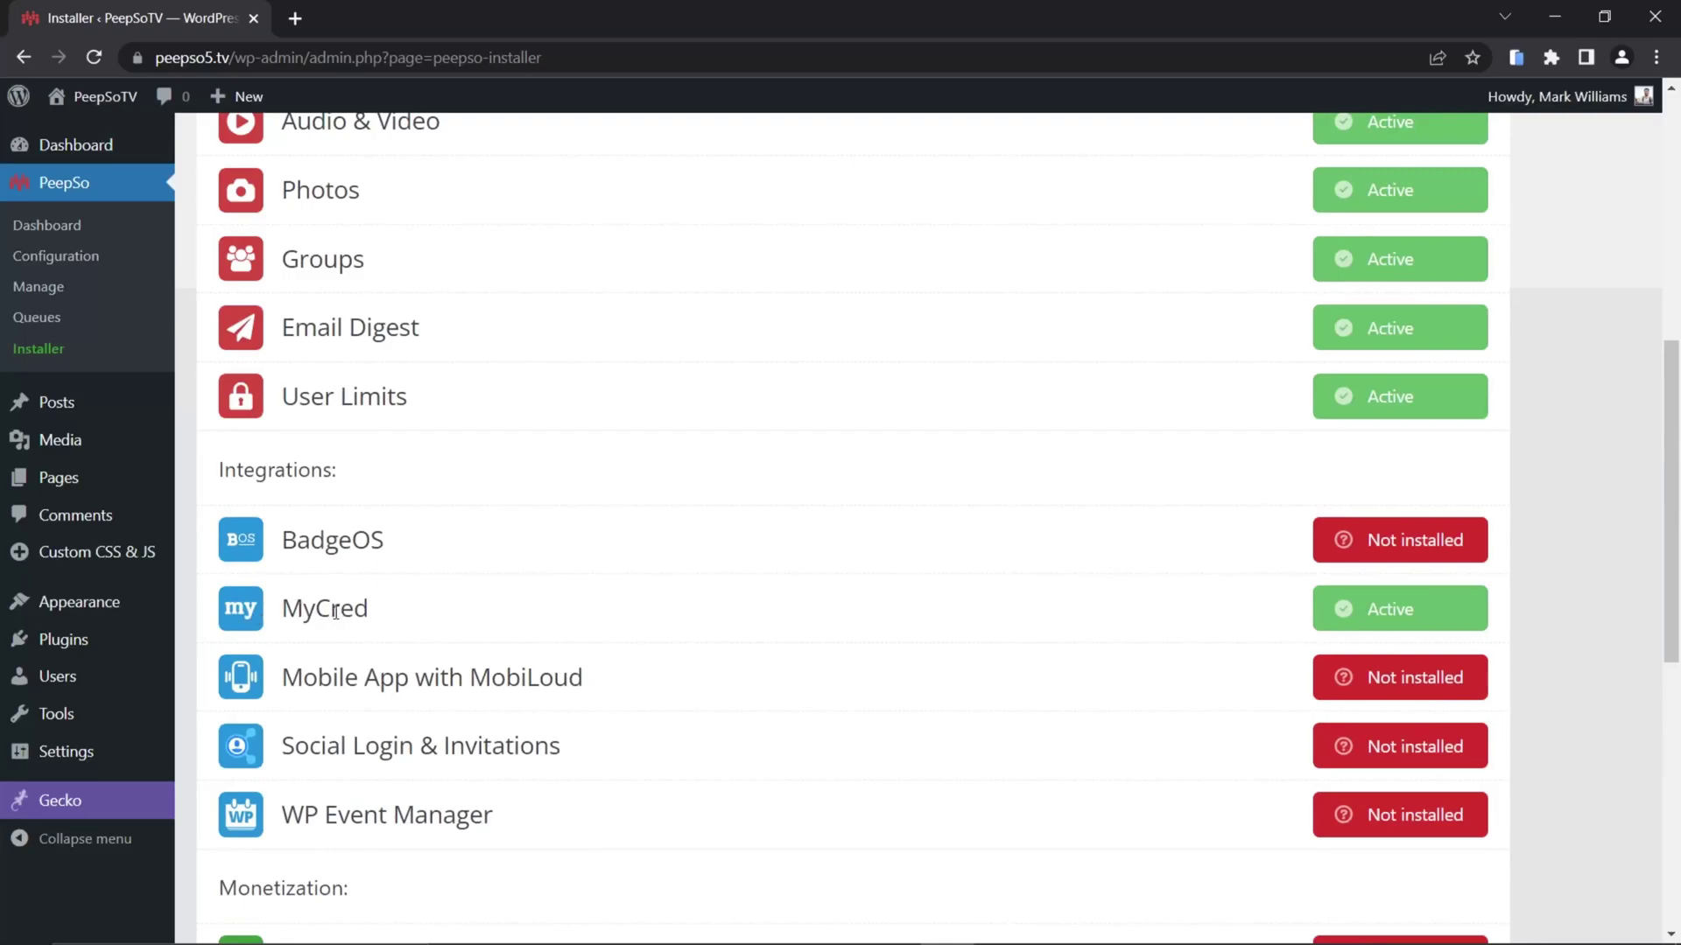
{"action": "scroll", "coordinate": [405, 617], "scroll_direction": "up", "scroll_amount": 7}
{"action": "scroll", "coordinate": [417, 189], "scroll_direction": "up", "scroll_amount": 2}
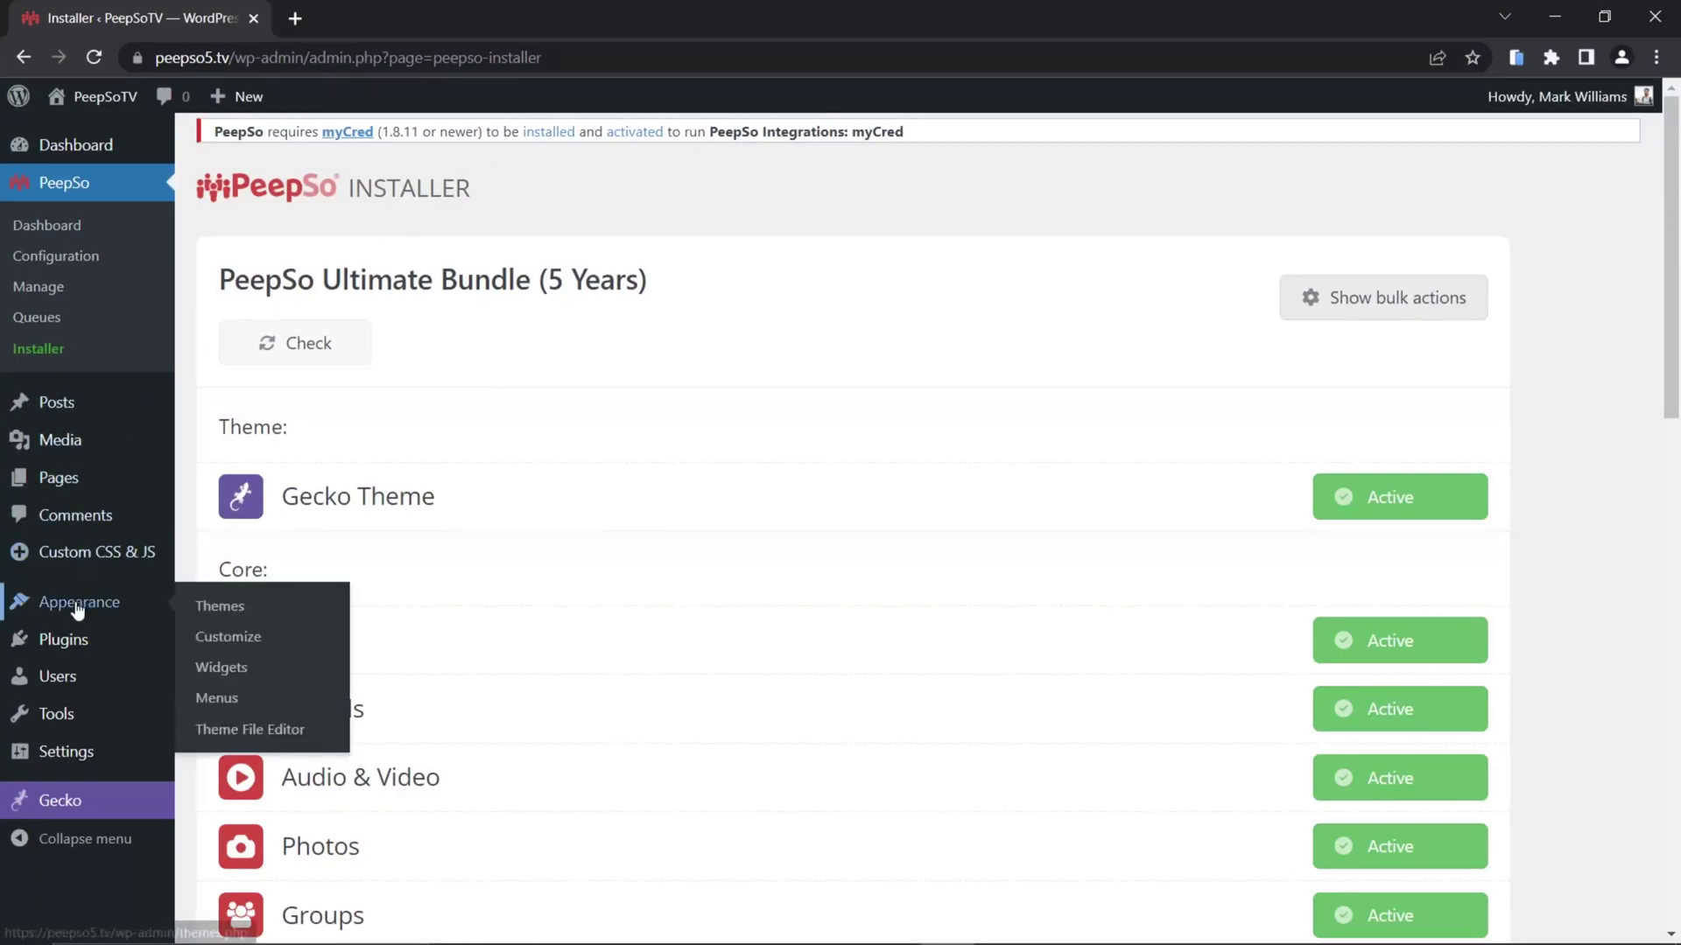
- Search the plugin directory for 'MyCRED', then install and activate the myCred plugin
{"action": "mouse_move", "coordinate": [63, 655]}
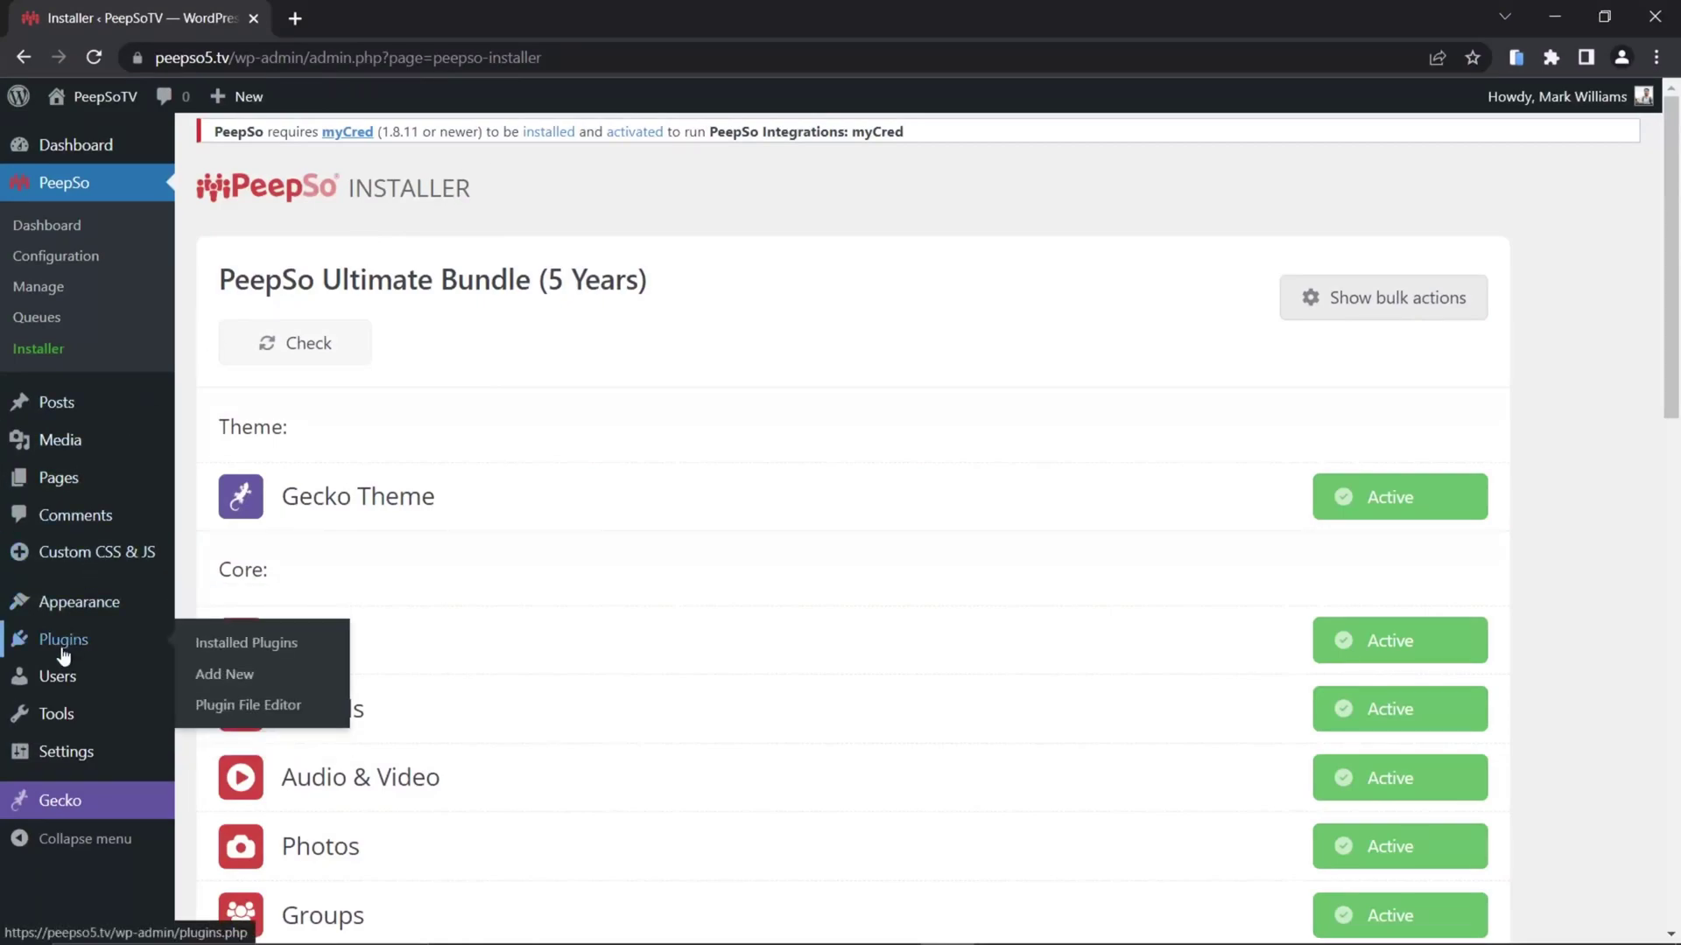
{"action": "left_click", "coordinate": [220, 672]}
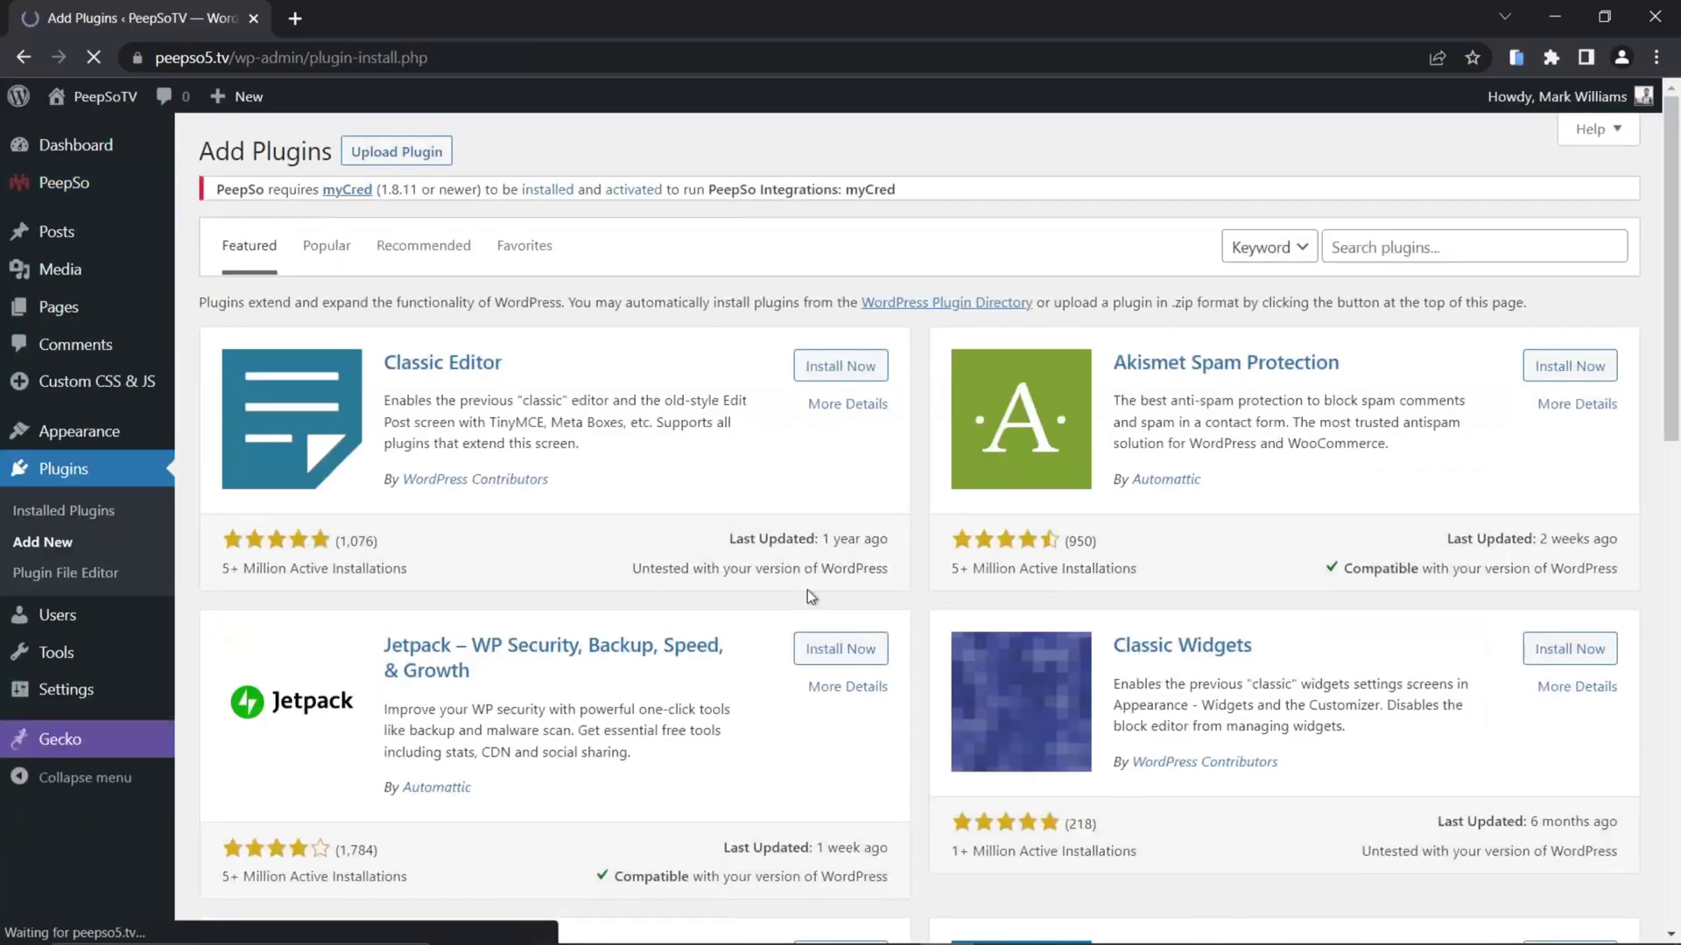
{"action": "left_click", "coordinate": [1376, 241]}
{"action": "type", "text": "MyCRED"}
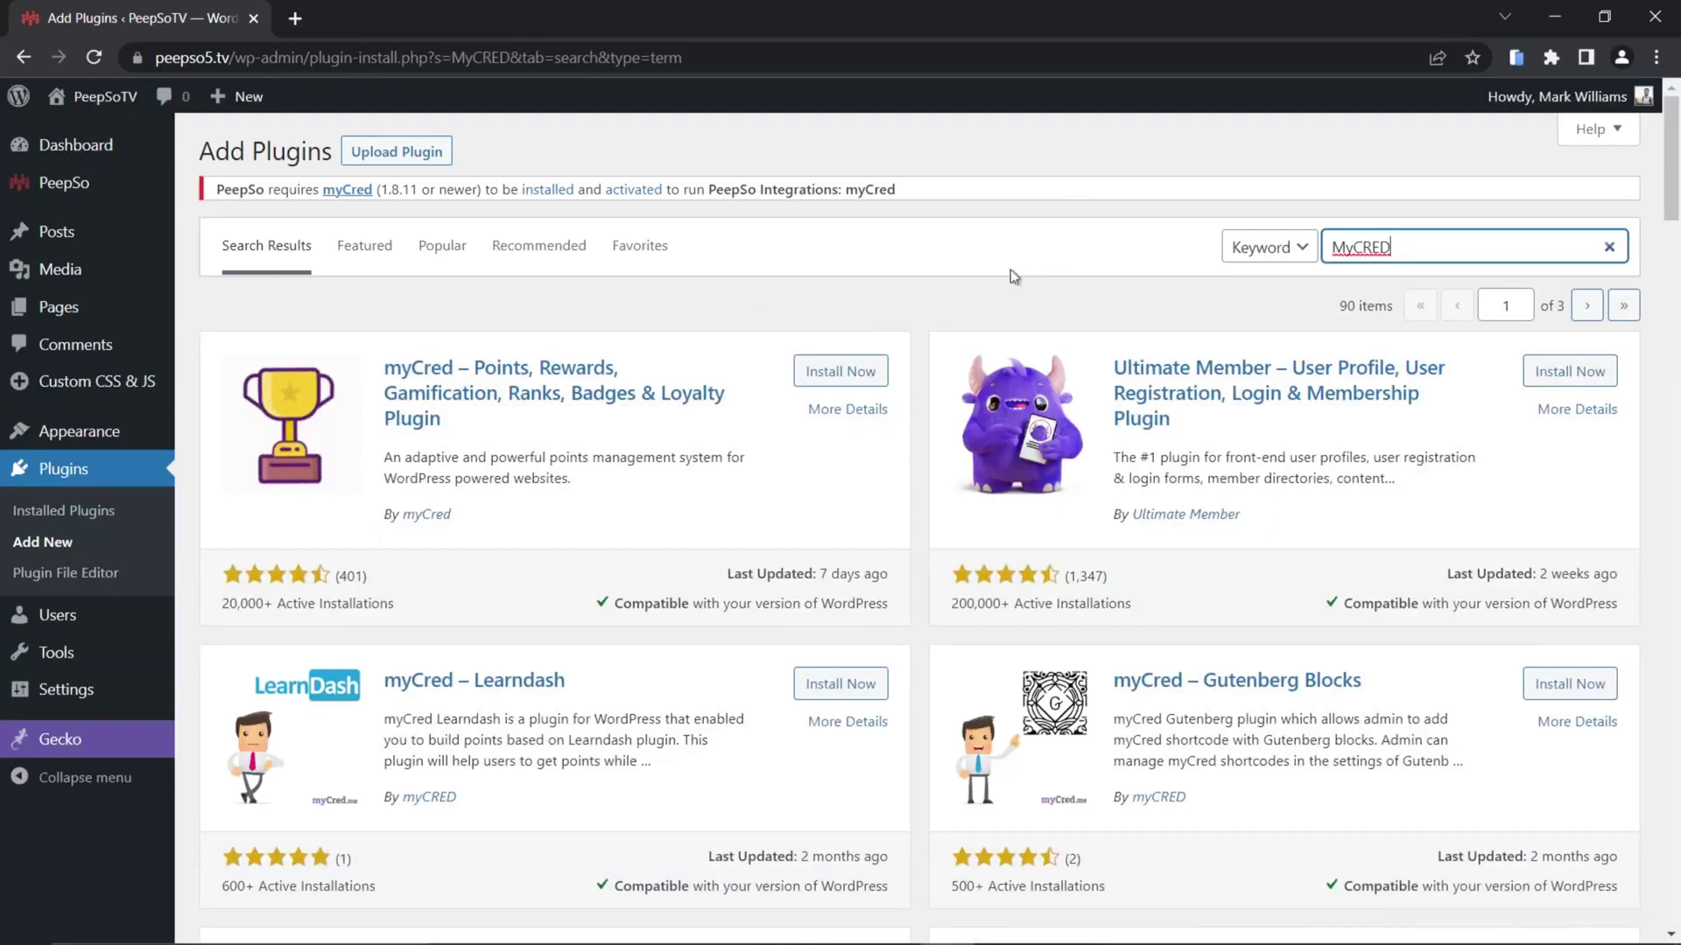
{"action": "left_click", "coordinate": [843, 374]}
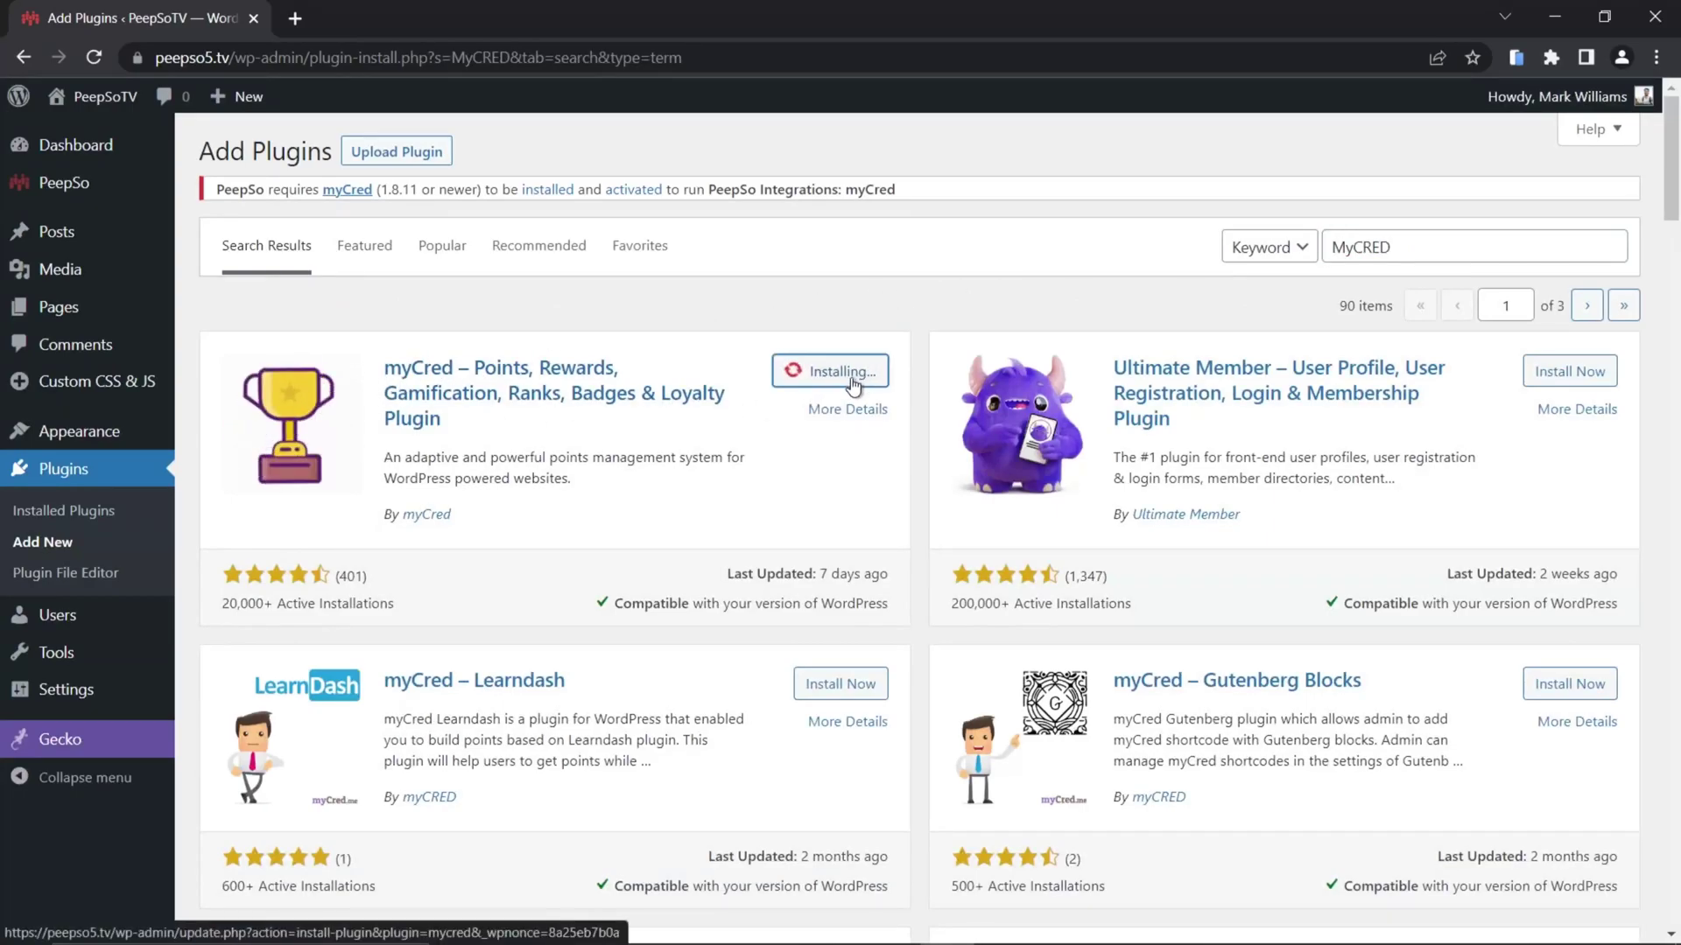
{"action": "left_click", "coordinate": [846, 375]}
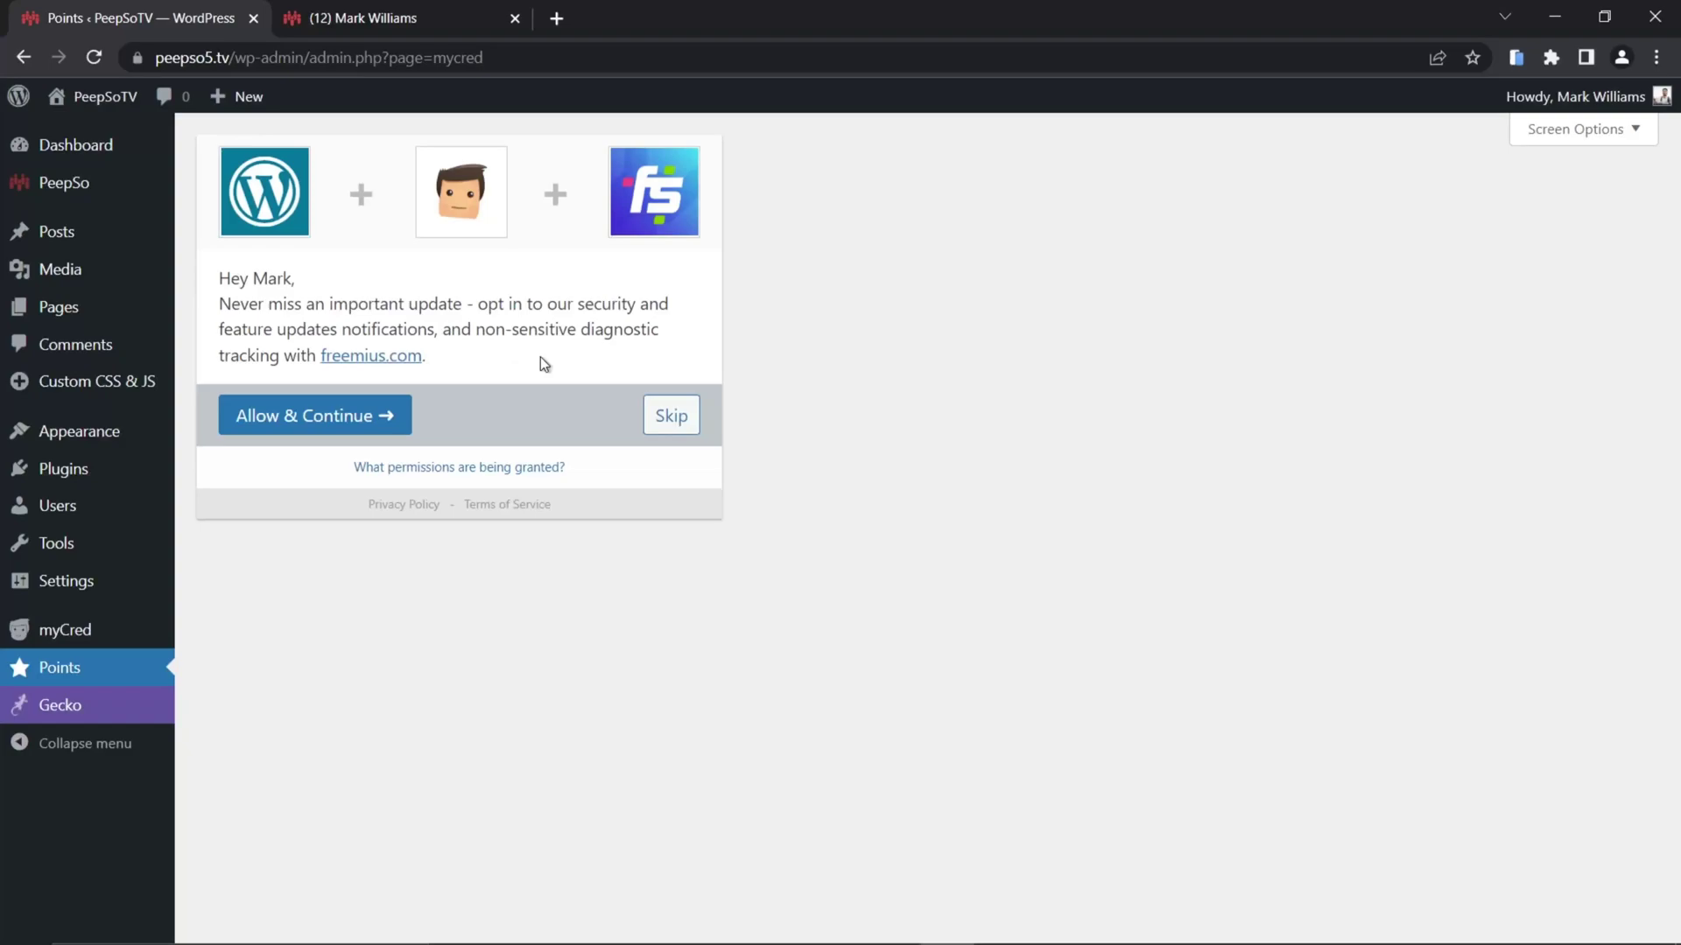
- Skip the myCred opt-in and go to PeepSo's Configuration page
{"action": "left_click", "coordinate": [665, 420]}
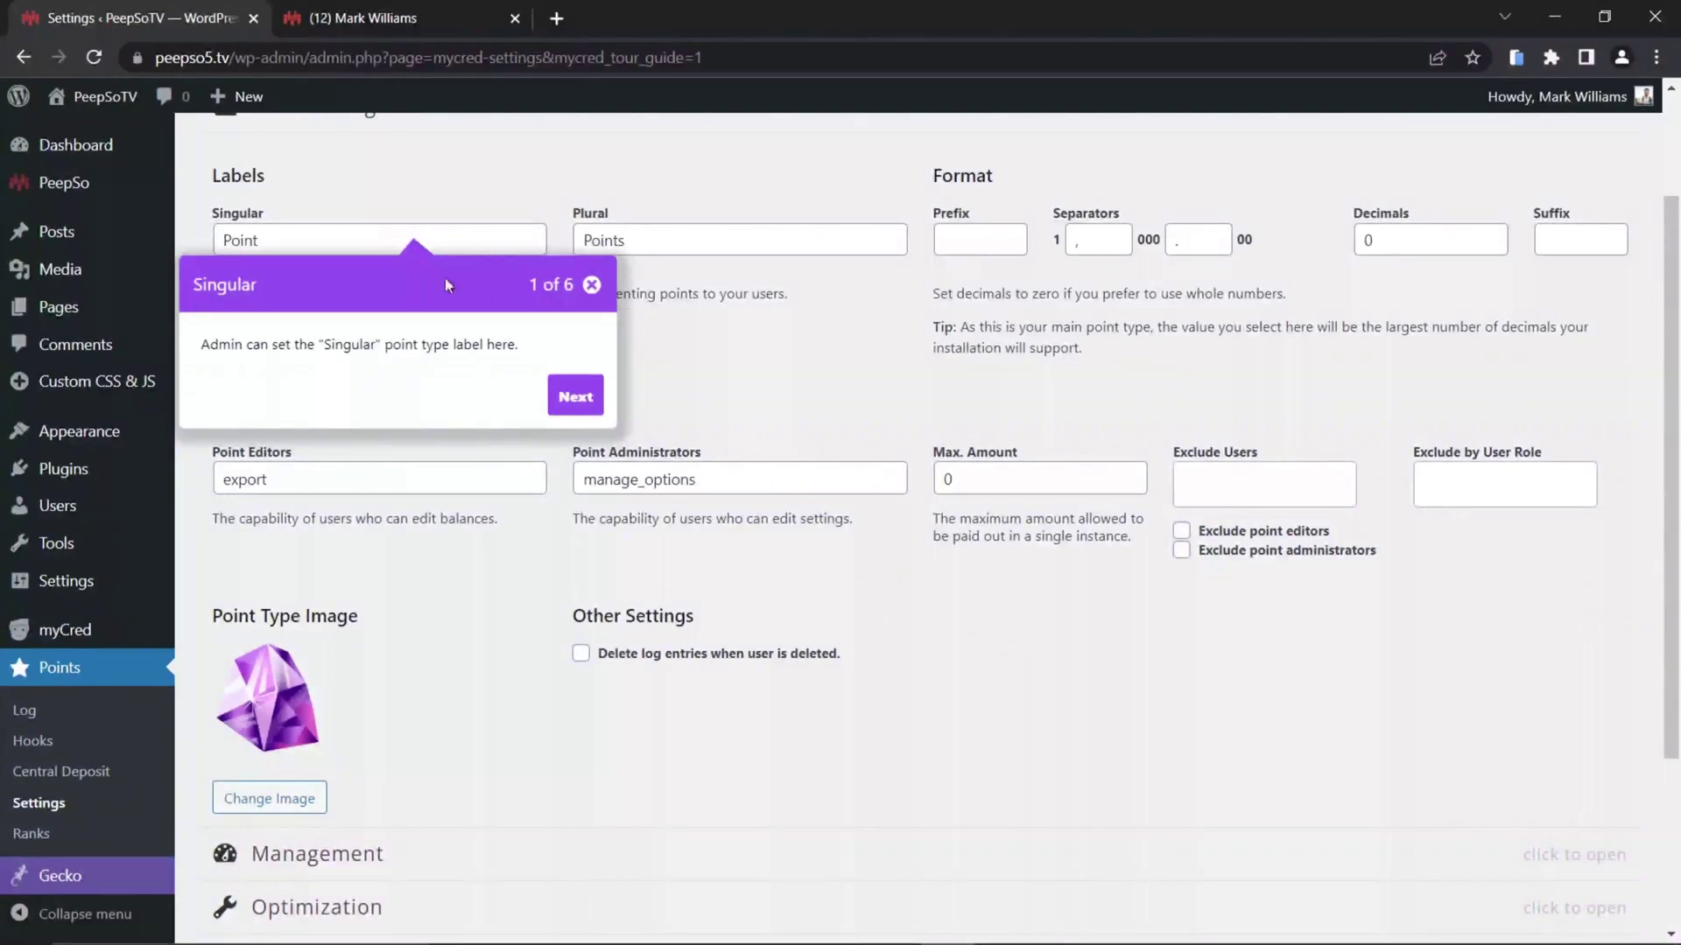
{"action": "mouse_move", "coordinate": [55, 184]}
{"action": "left_click", "coordinate": [220, 226]}
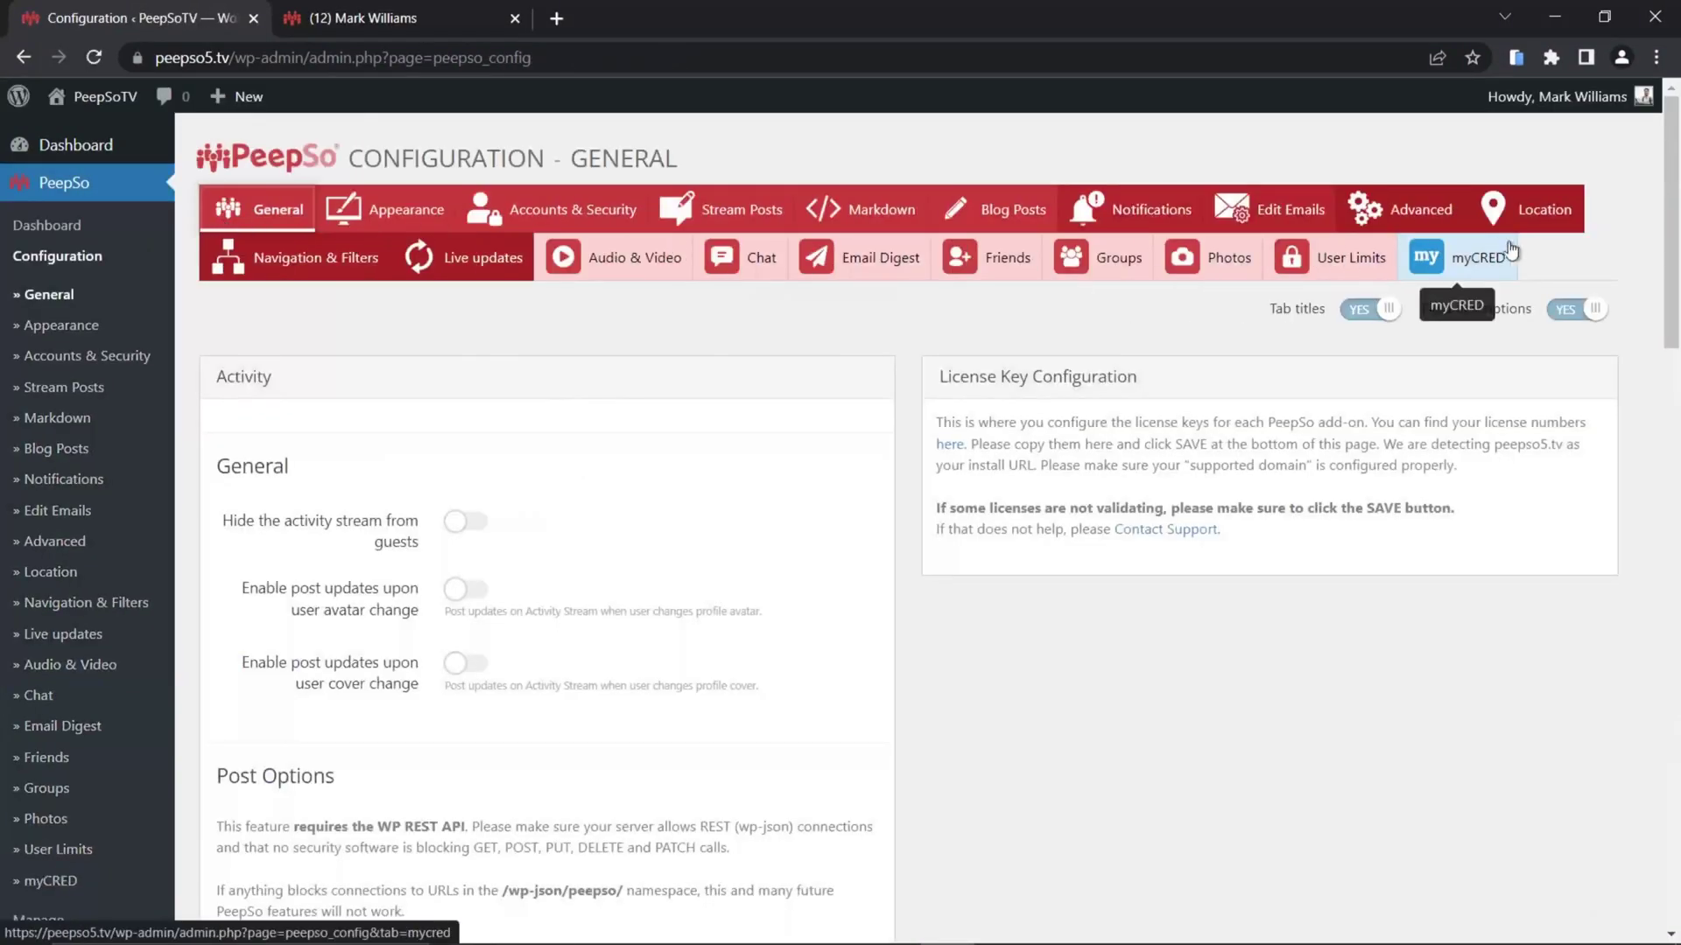
- On PeepSo's myCRED tab, enable Show myCRED Points History Page and save settings
{"action": "left_click", "coordinate": [1479, 263]}
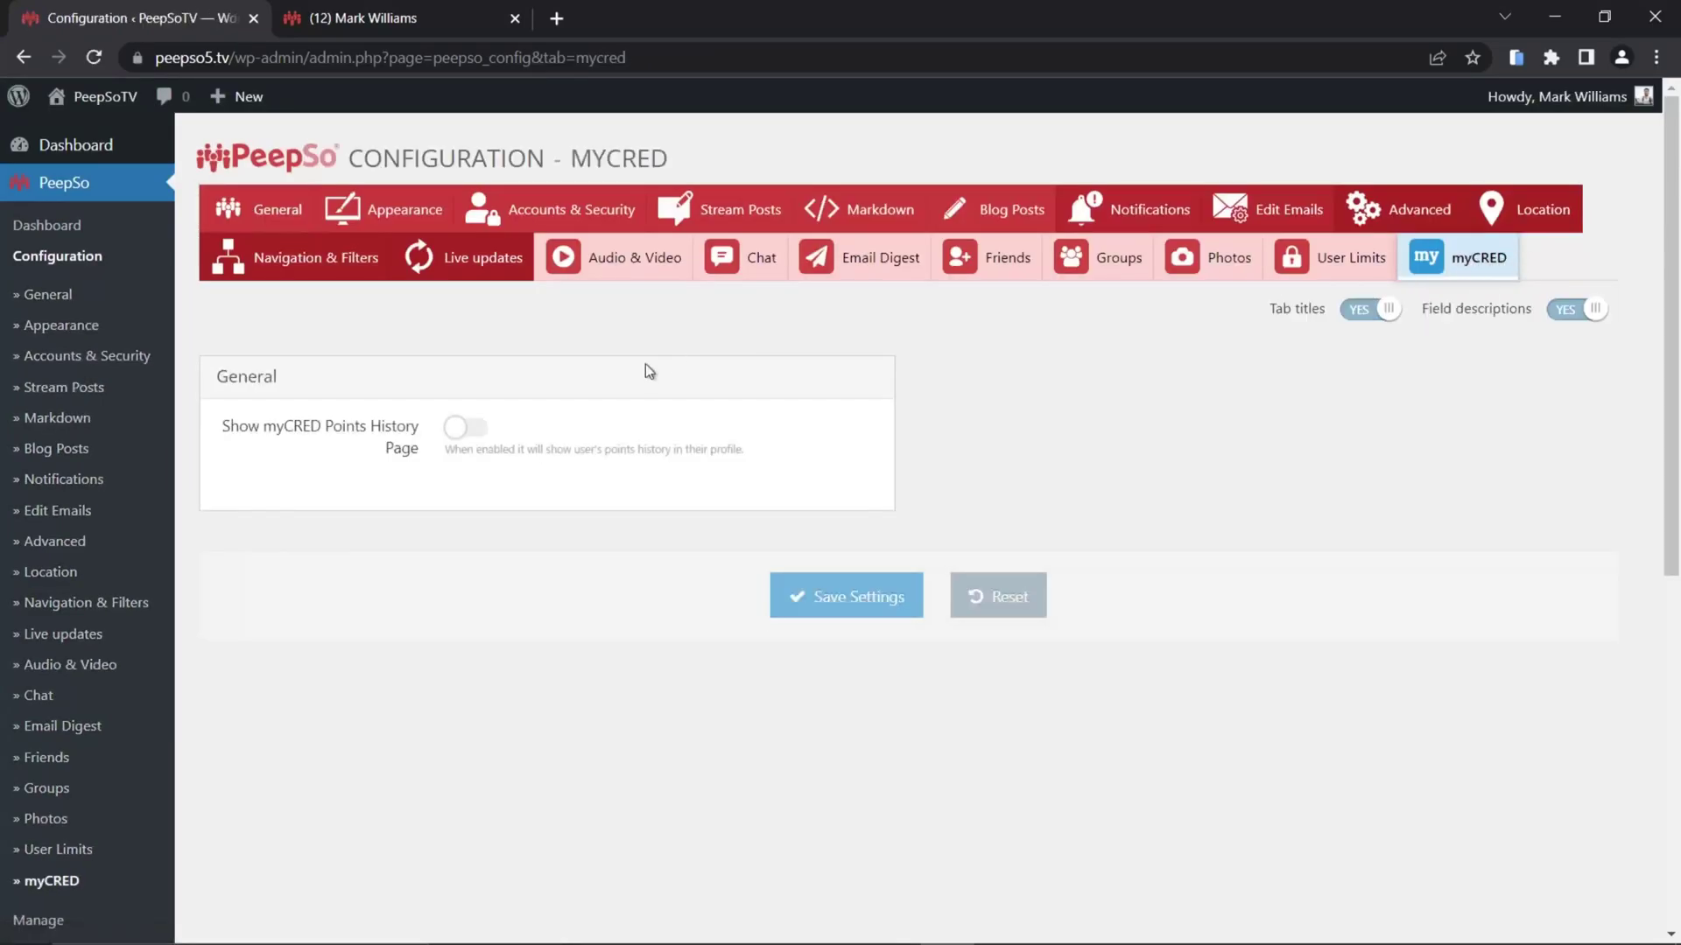
{"action": "left_click", "coordinate": [466, 428]}
{"action": "left_click", "coordinate": [846, 670]}
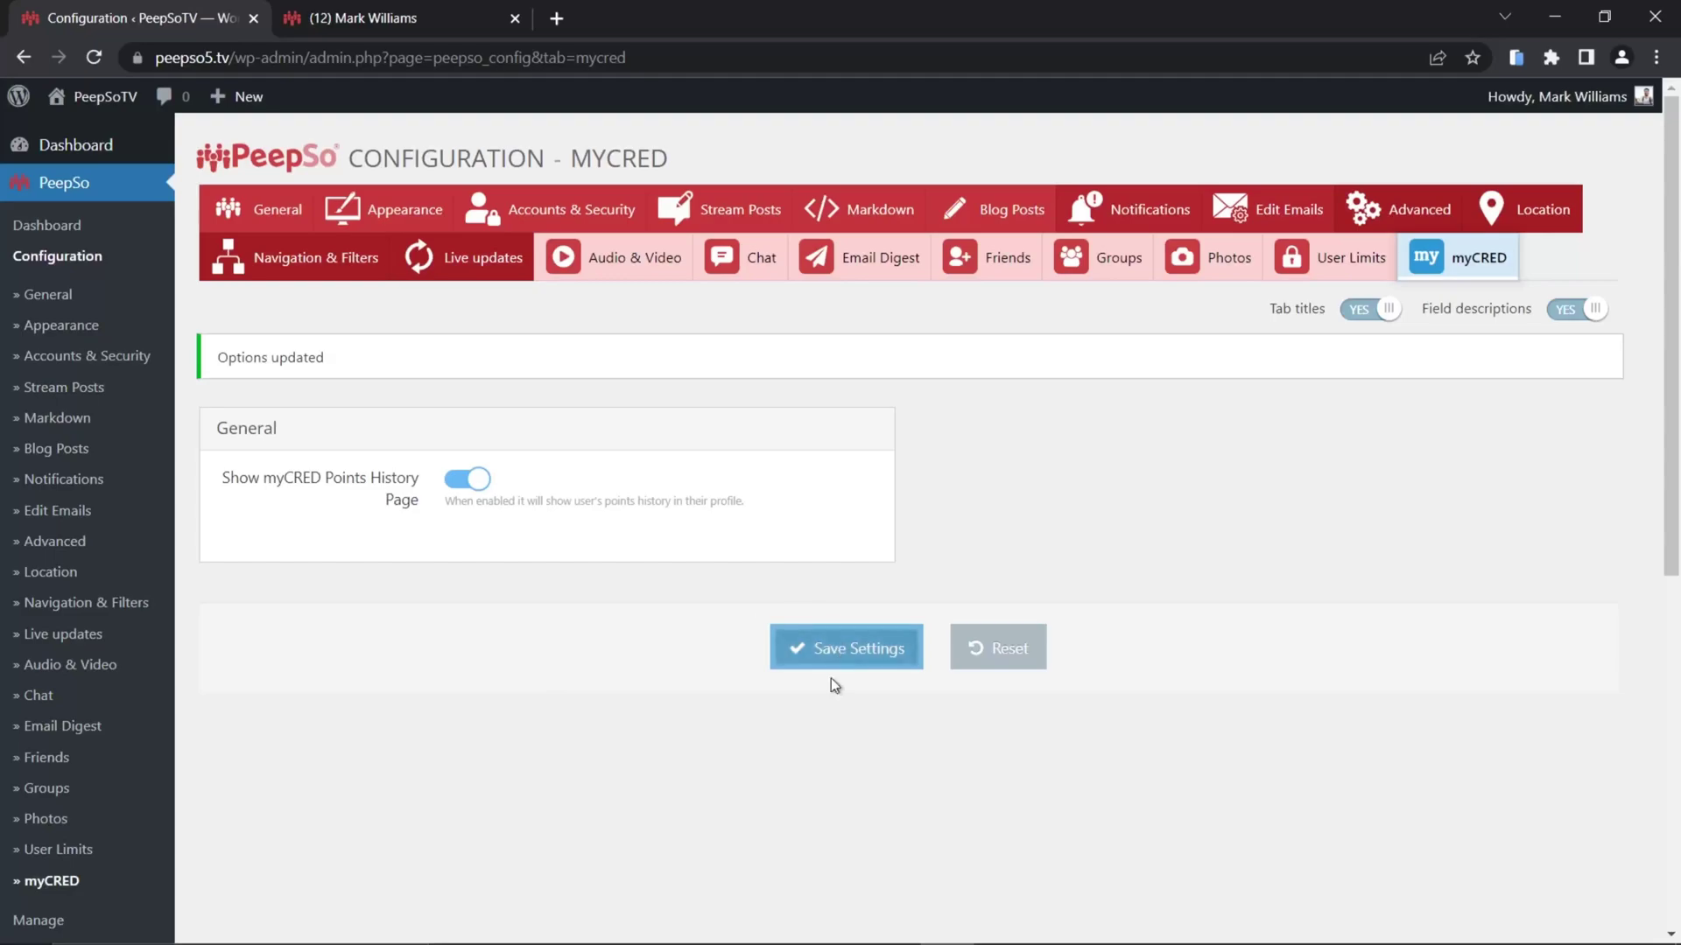
{"action": "scroll", "coordinate": [88, 616], "scroll_direction": "down", "scroll_amount": 7}
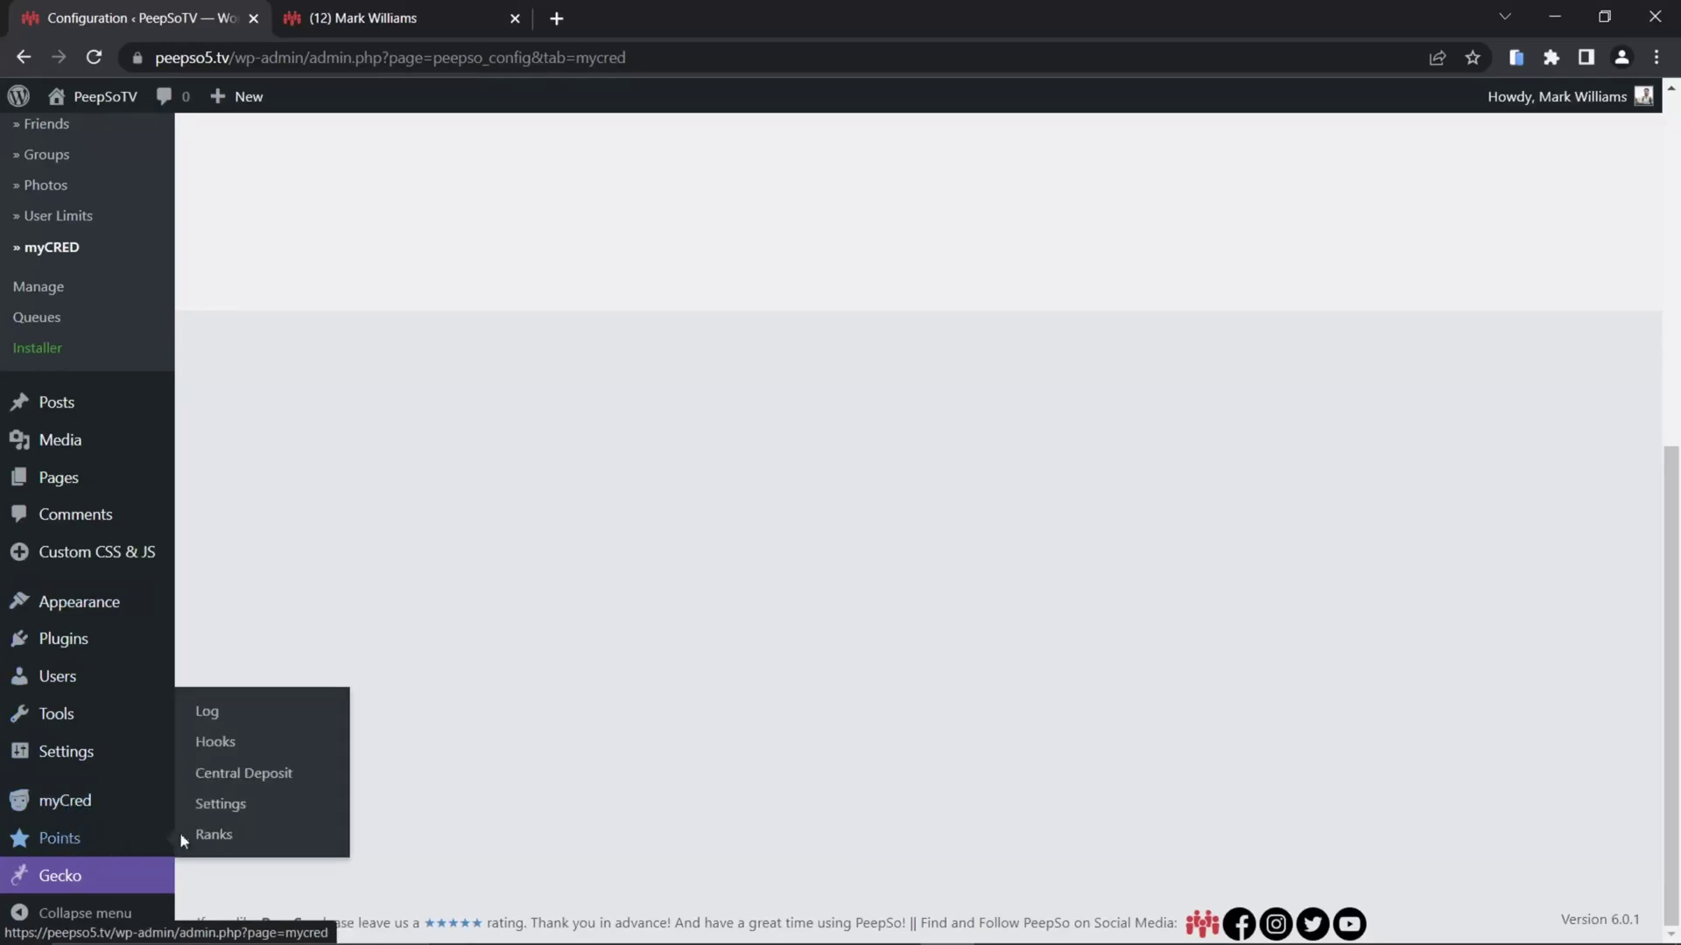
- Add the PeepSo hook to myCred's active hooks
{"action": "left_click", "coordinate": [215, 746]}
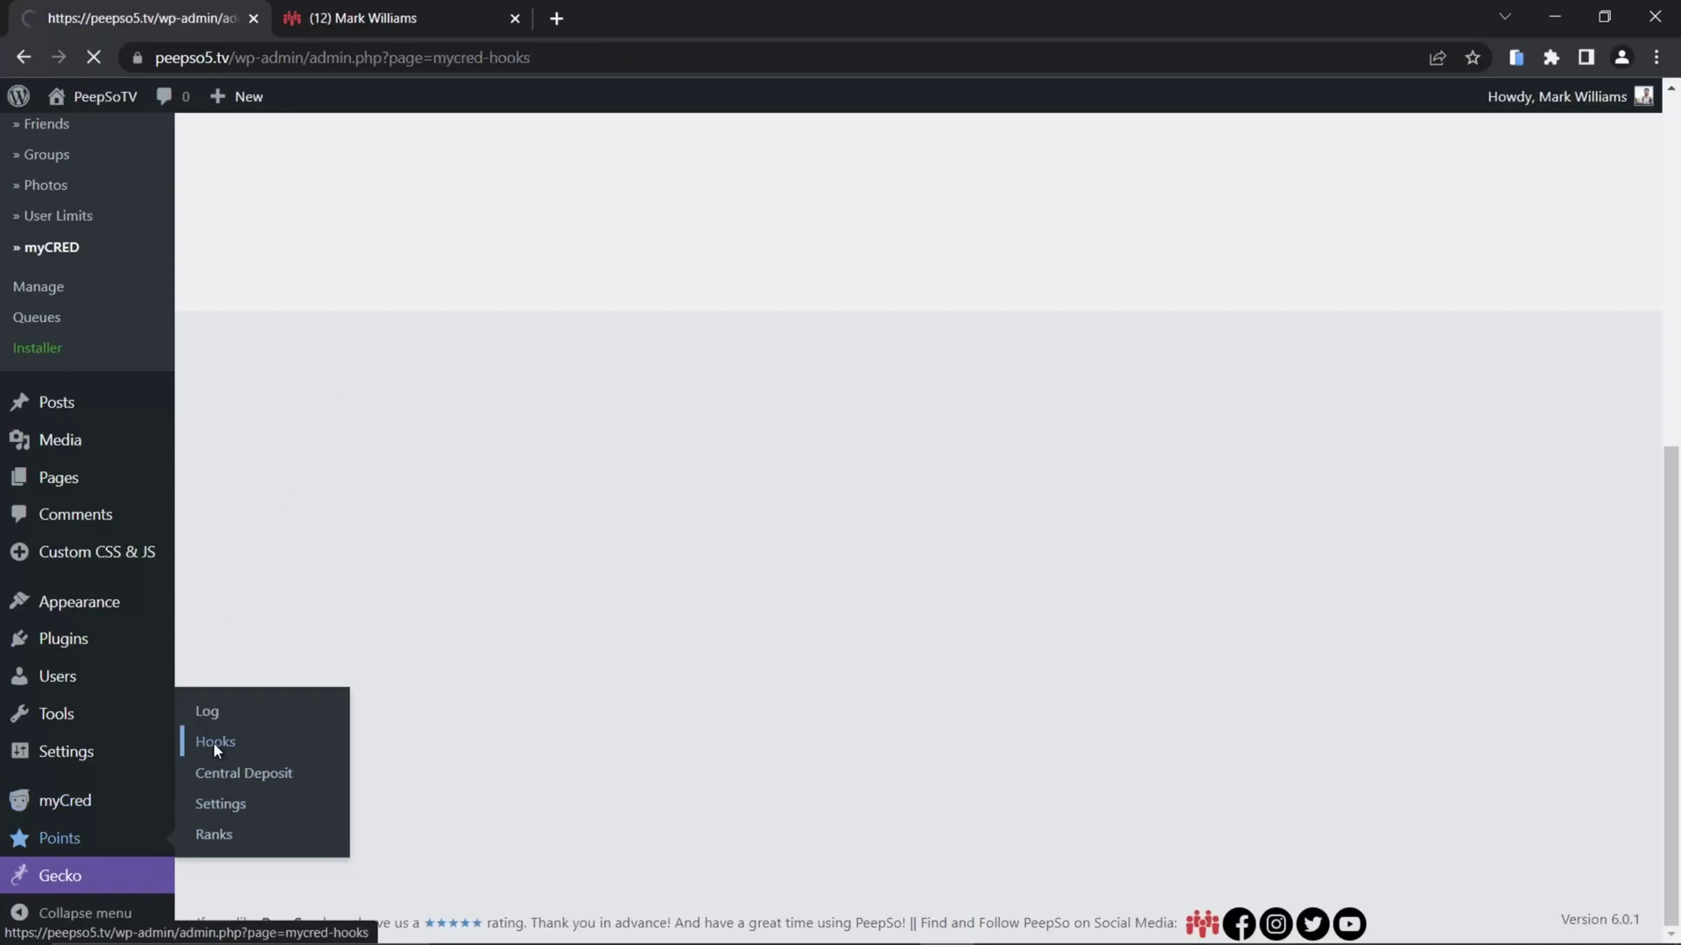
{"action": "scroll", "coordinate": [519, 676], "scroll_direction": "down", "scroll_amount": 2}
{"action": "scroll", "coordinate": [518, 676], "scroll_direction": "down", "scroll_amount": 2}
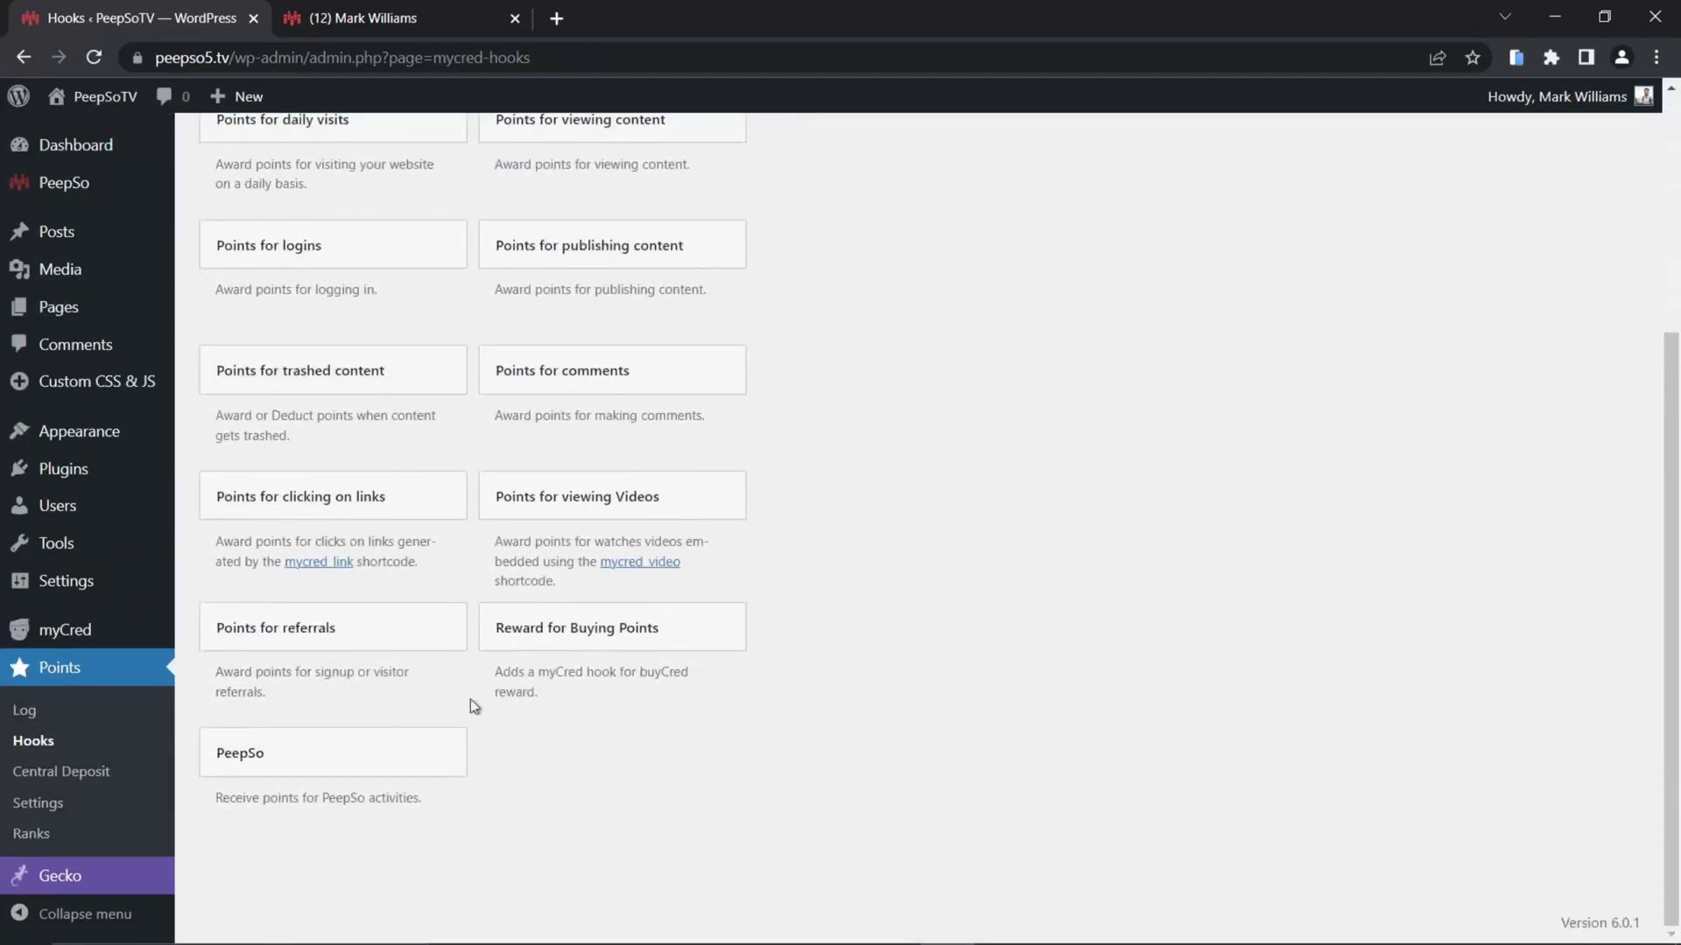
{"action": "left_click", "coordinate": [281, 760]}
{"action": "left_click", "coordinate": [358, 903]}
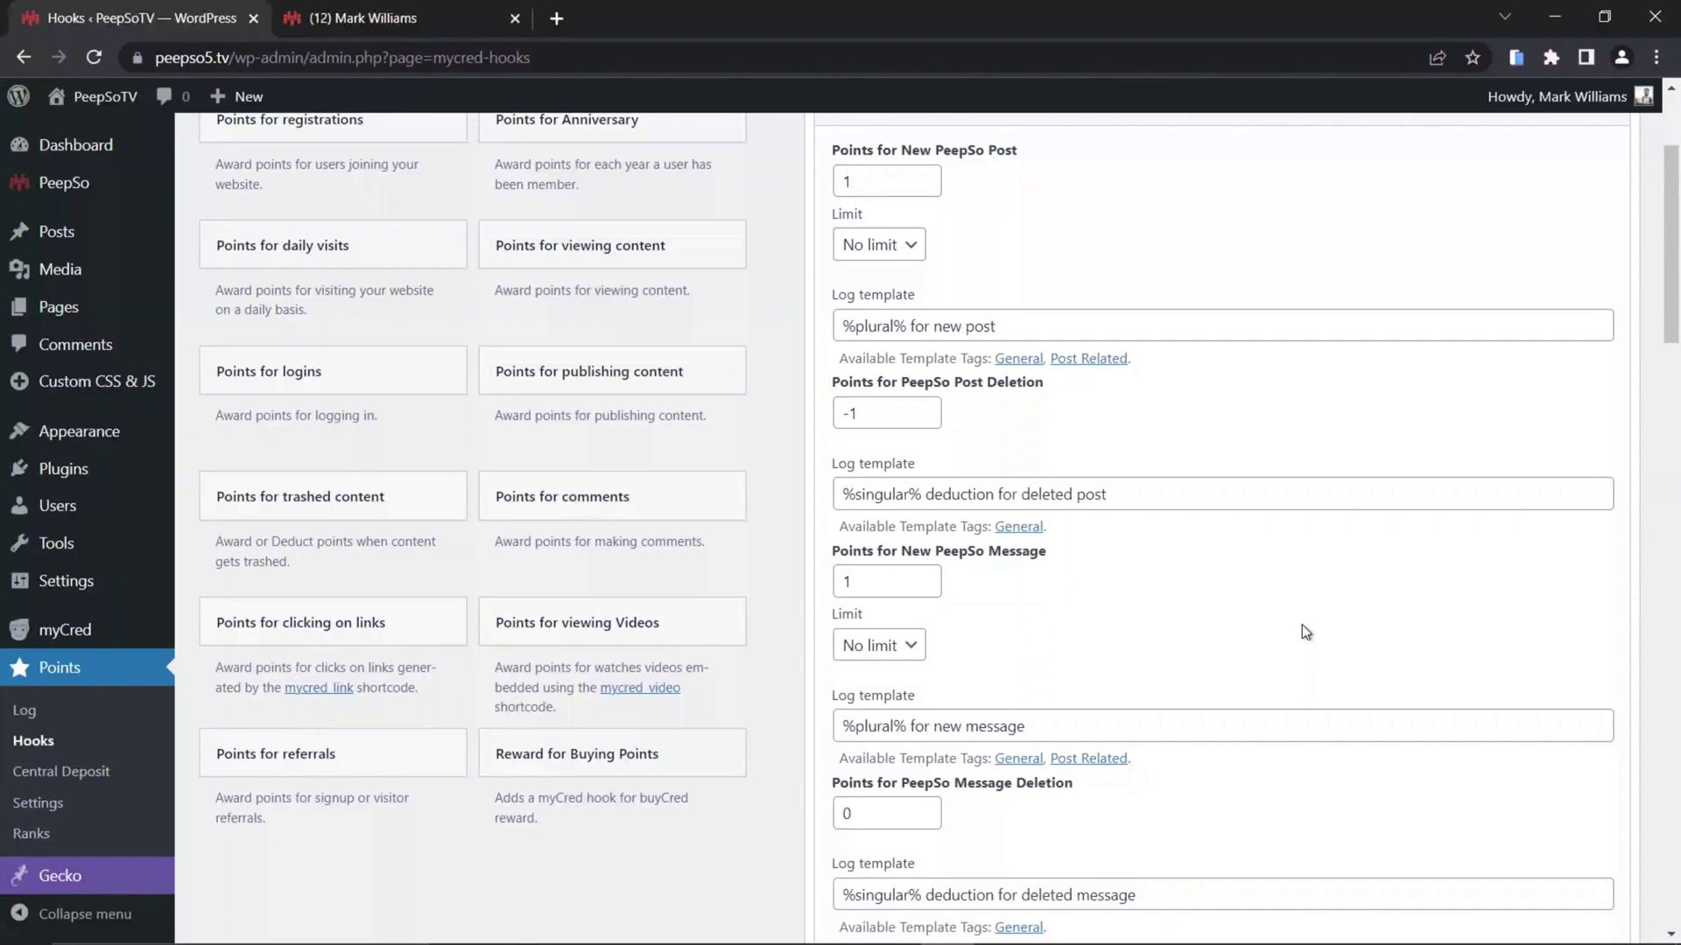
- Set New PeepSo Post to 45 points and Post Deletion to -45, then save
{"action": "scroll", "coordinate": [1297, 626], "scroll_direction": "up", "scroll_amount": 3}
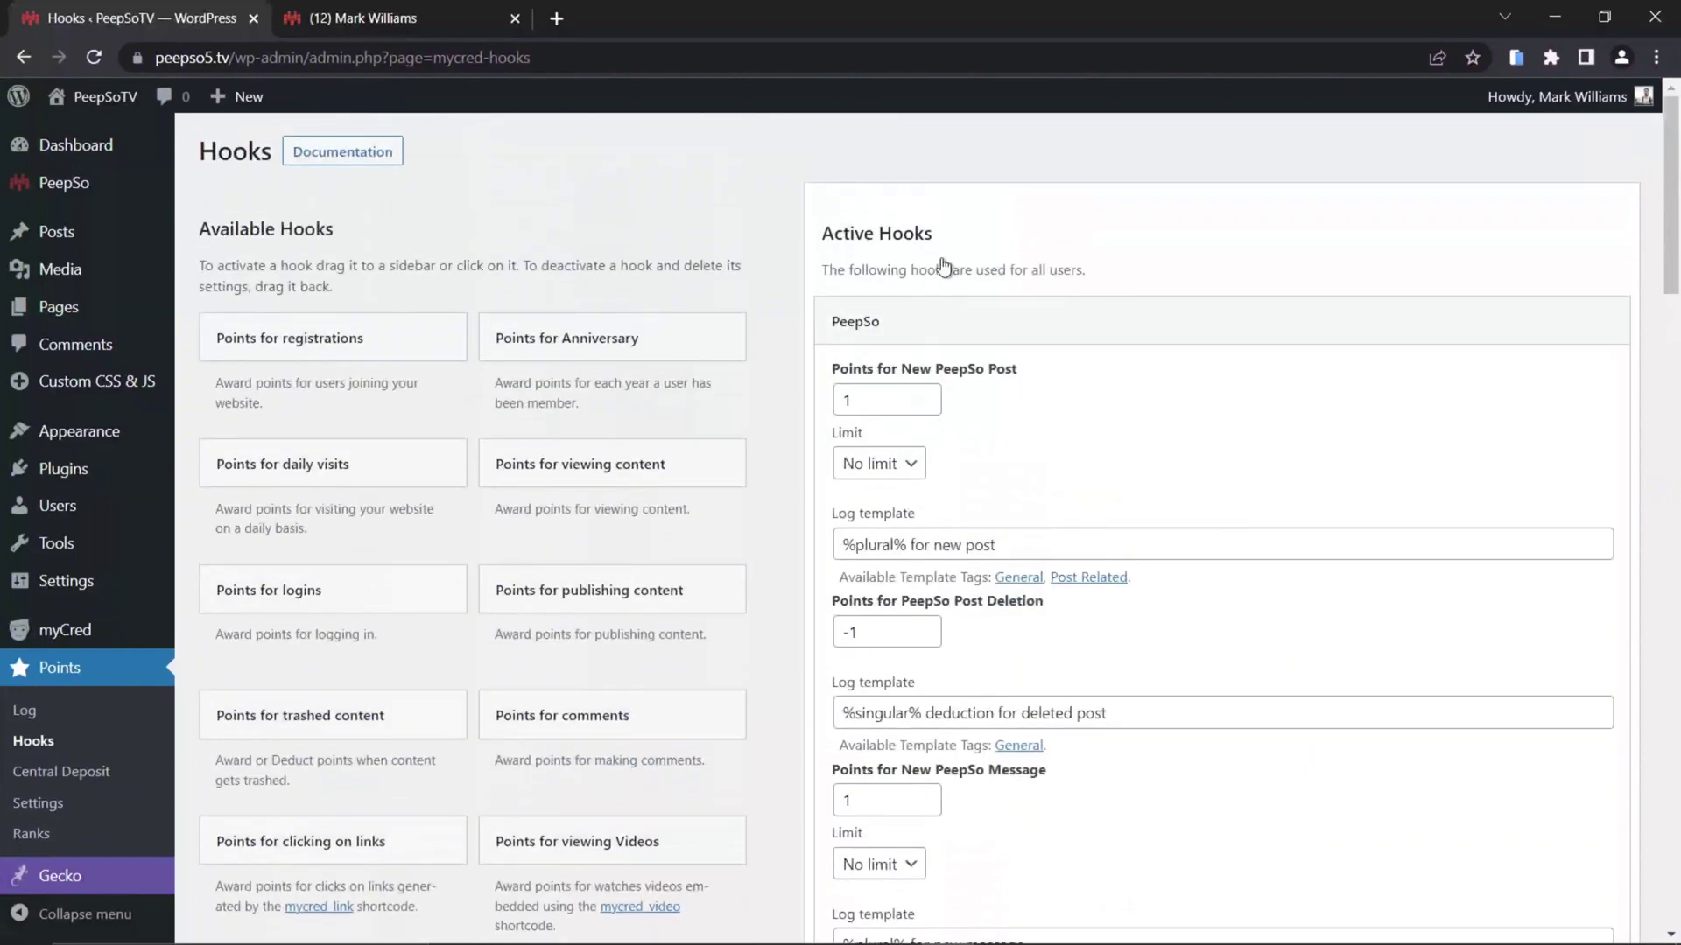
{"action": "left_click", "coordinate": [886, 400]}
{"action": "key", "text": "BackSpace"}
{"action": "type", "text": "45"}
{"action": "left_click", "coordinate": [1074, 408]}
{"action": "left_click", "coordinate": [867, 633]}
{"action": "key", "text": "BackSpace"}
{"action": "type", "text": "45"}
{"action": "left_click", "coordinate": [997, 628]}
{"action": "scroll", "coordinate": [1316, 623], "scroll_direction": "down", "scroll_amount": 10}
{"action": "scroll", "coordinate": [1311, 627], "scroll_direction": "down", "scroll_amount": 10}
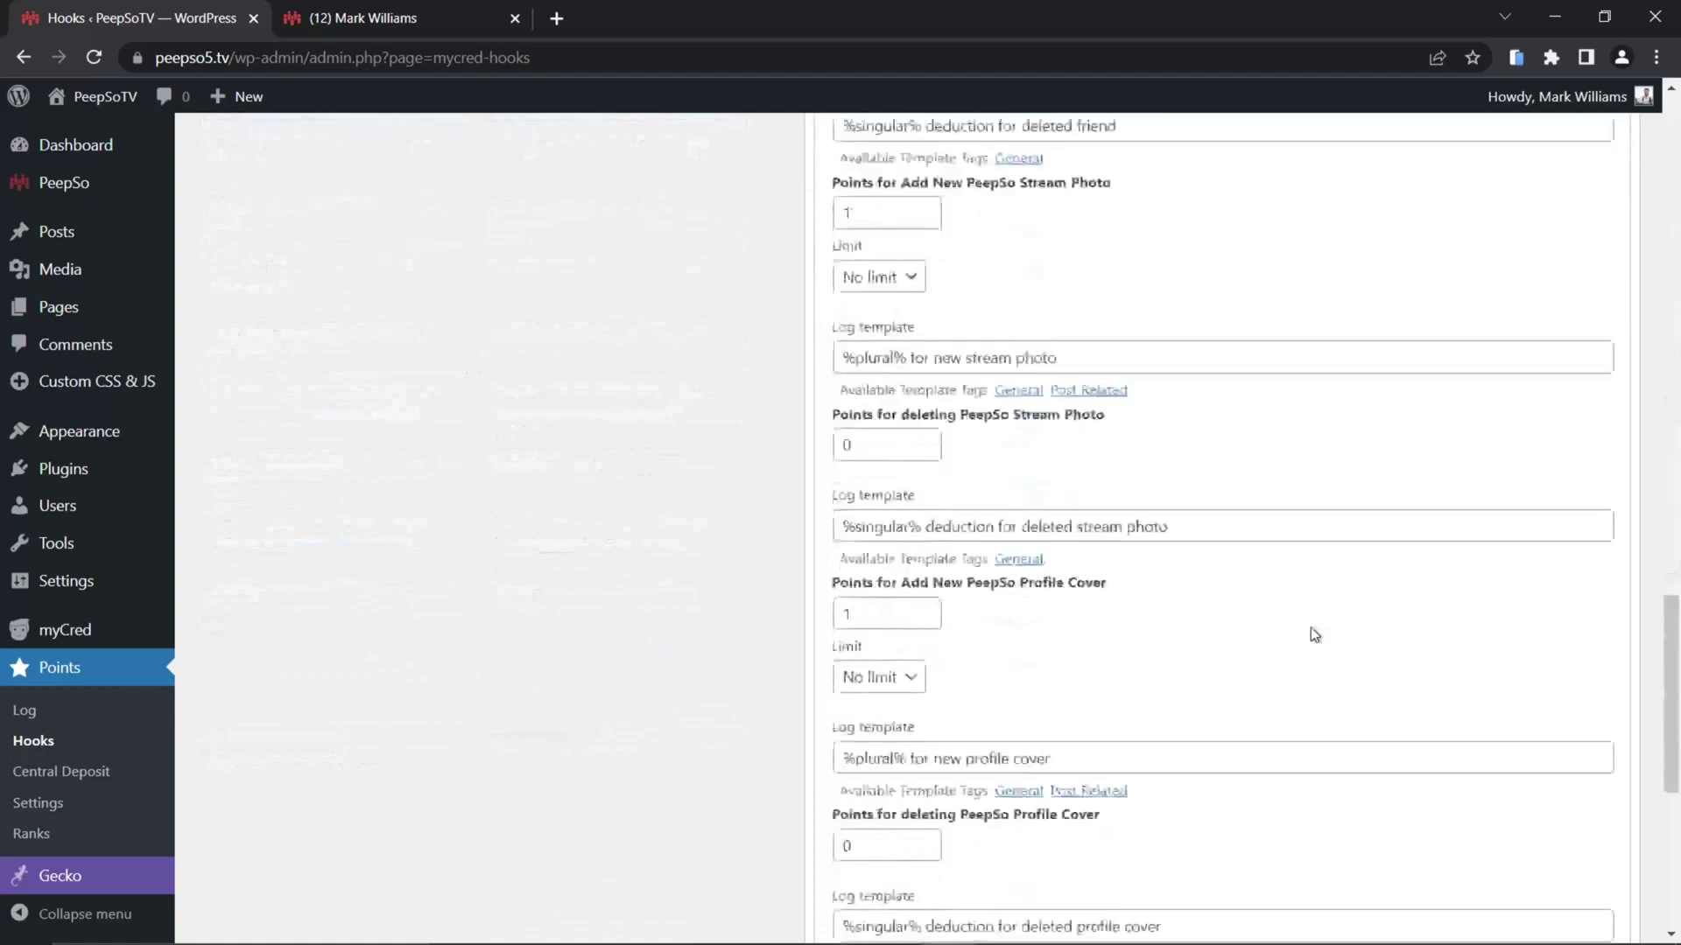
{"action": "left_click", "coordinate": [1586, 828]}
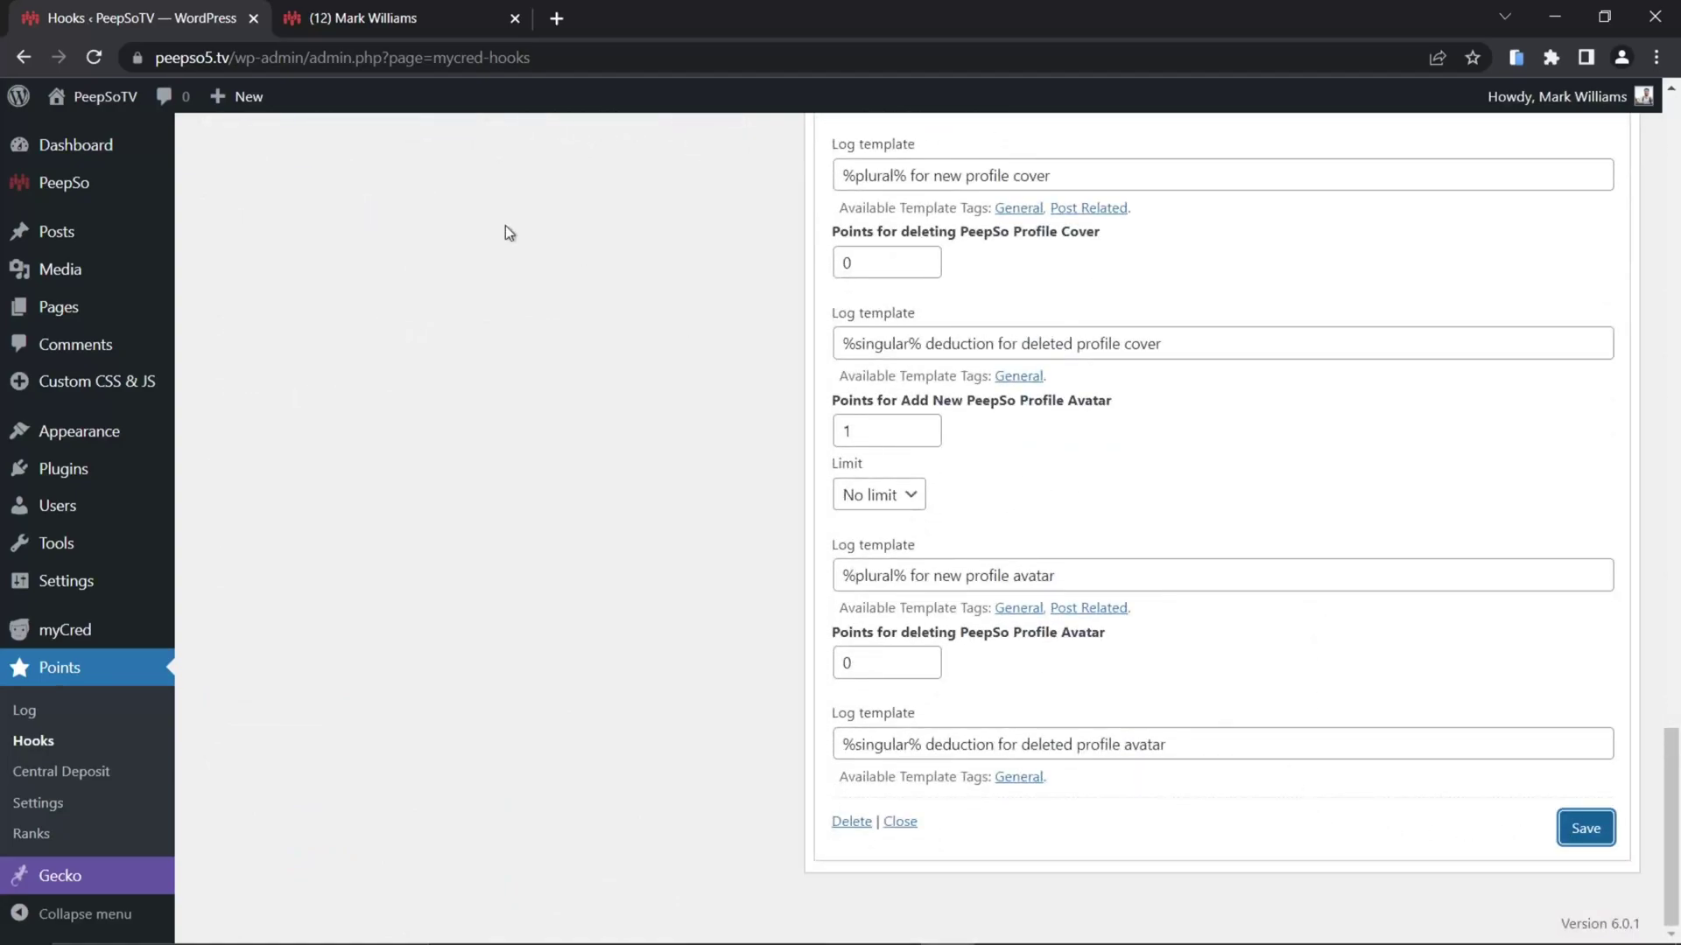
- Publish 'Test post' to the community activity stream and dismiss the 45-point notification
{"action": "left_click", "coordinate": [386, 18]}
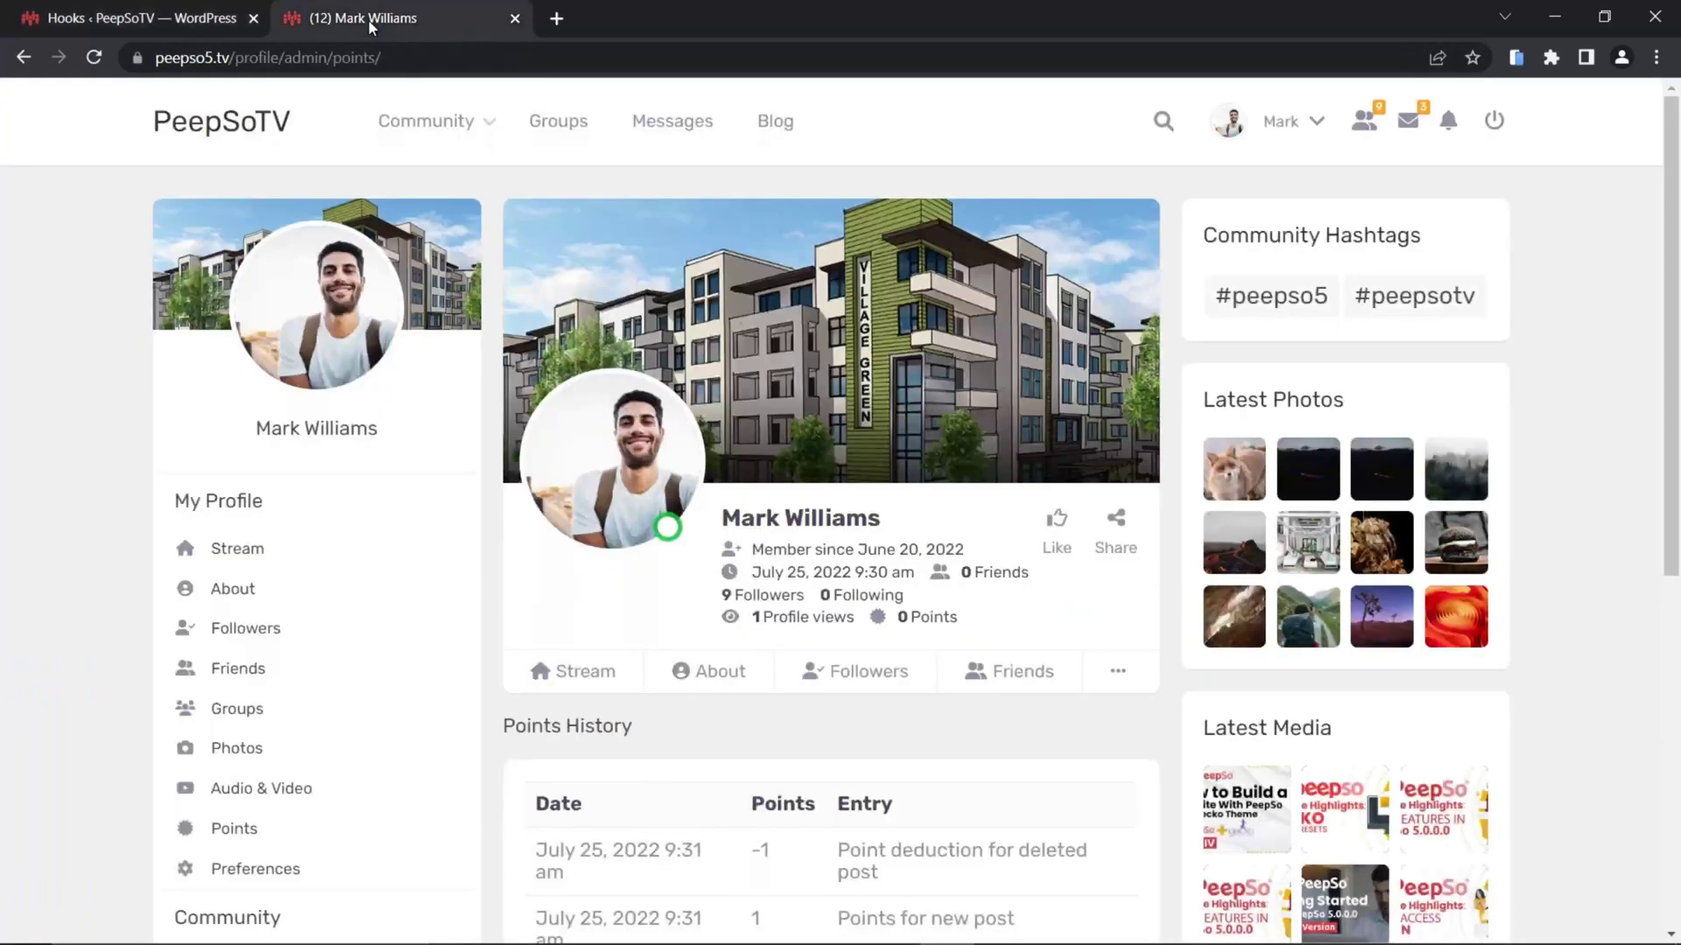
{"action": "mouse_move", "coordinate": [458, 150]}
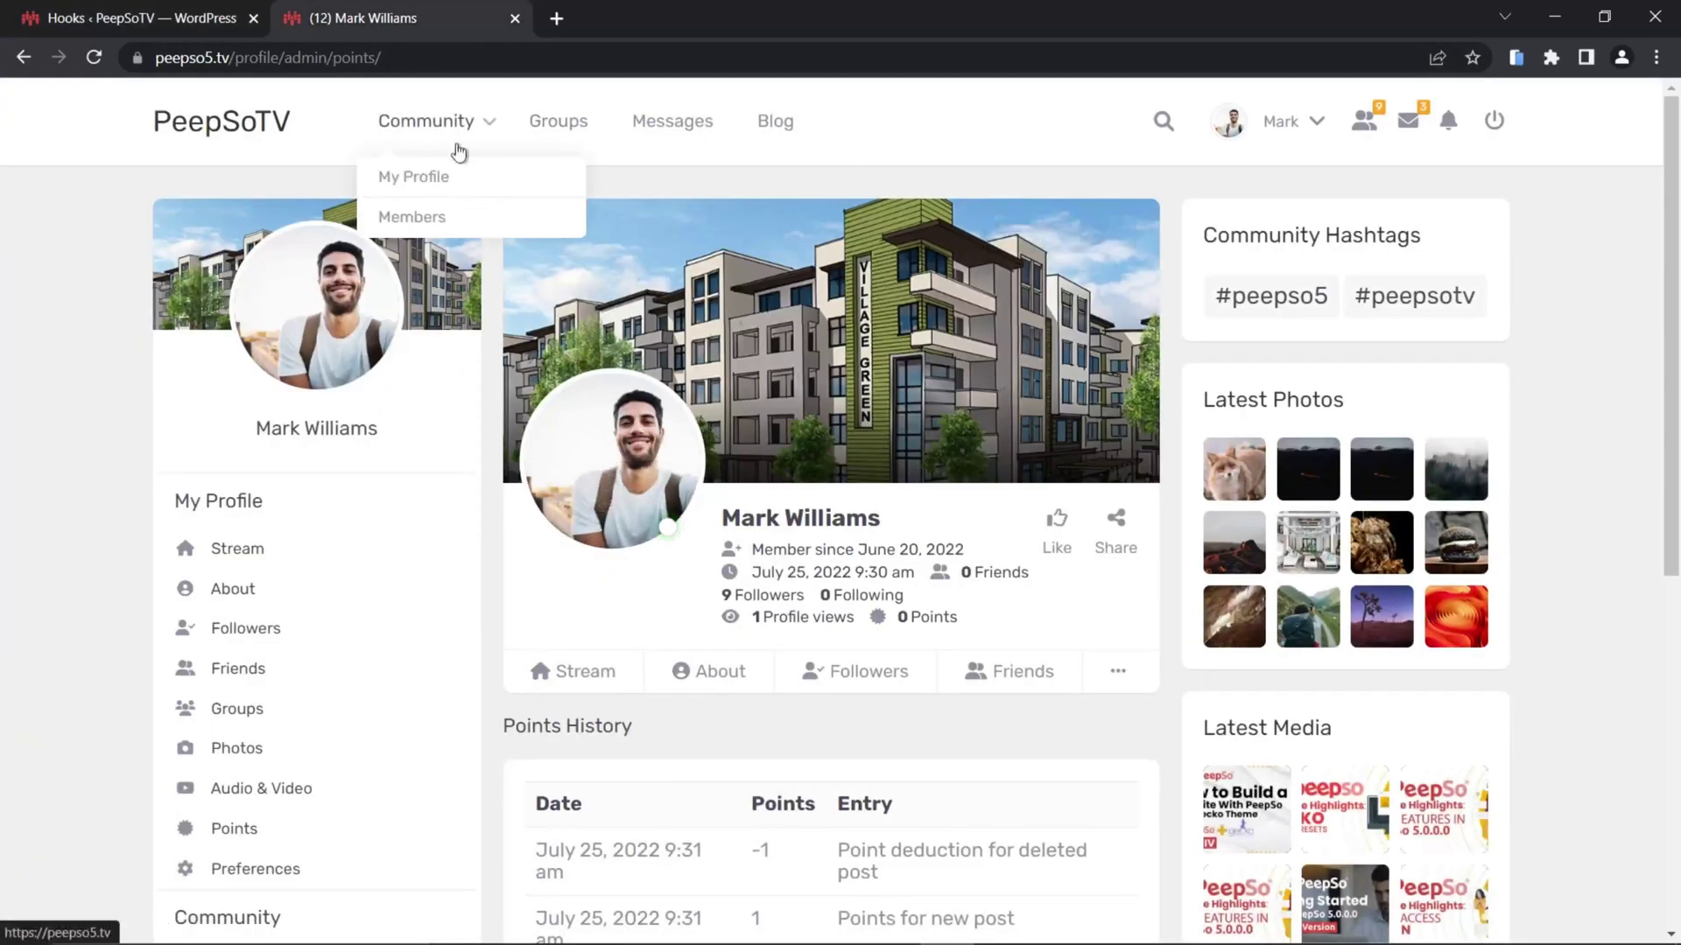
{"action": "key", "text": "F5"}
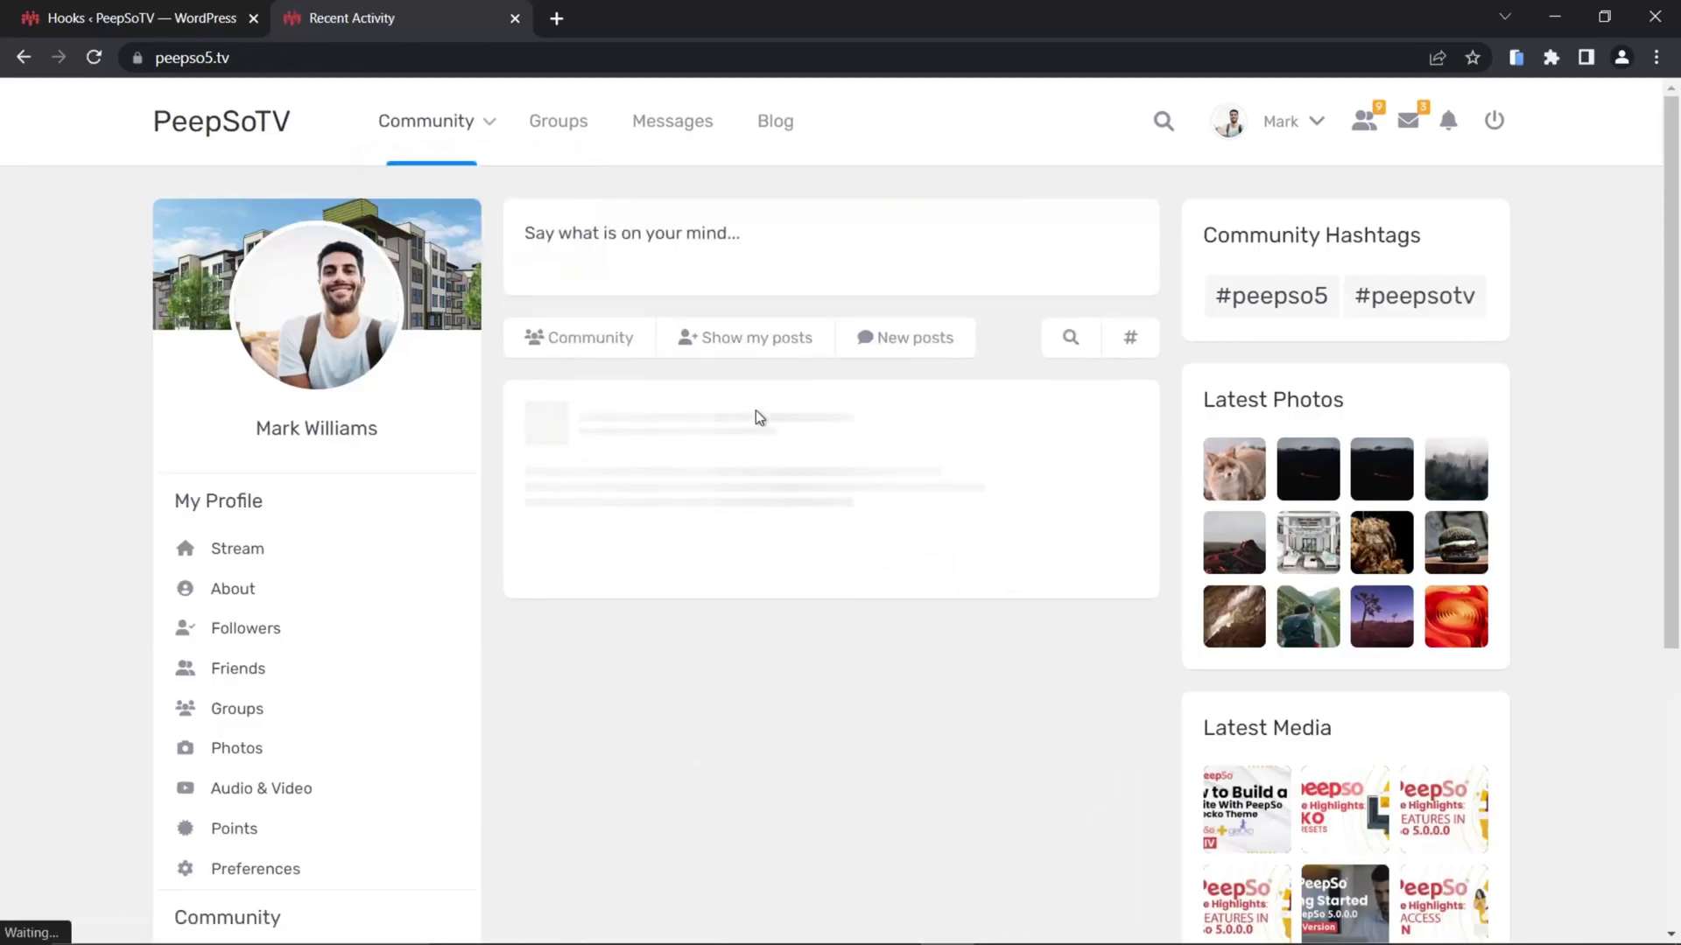
{"action": "left_click", "coordinate": [771, 237]}
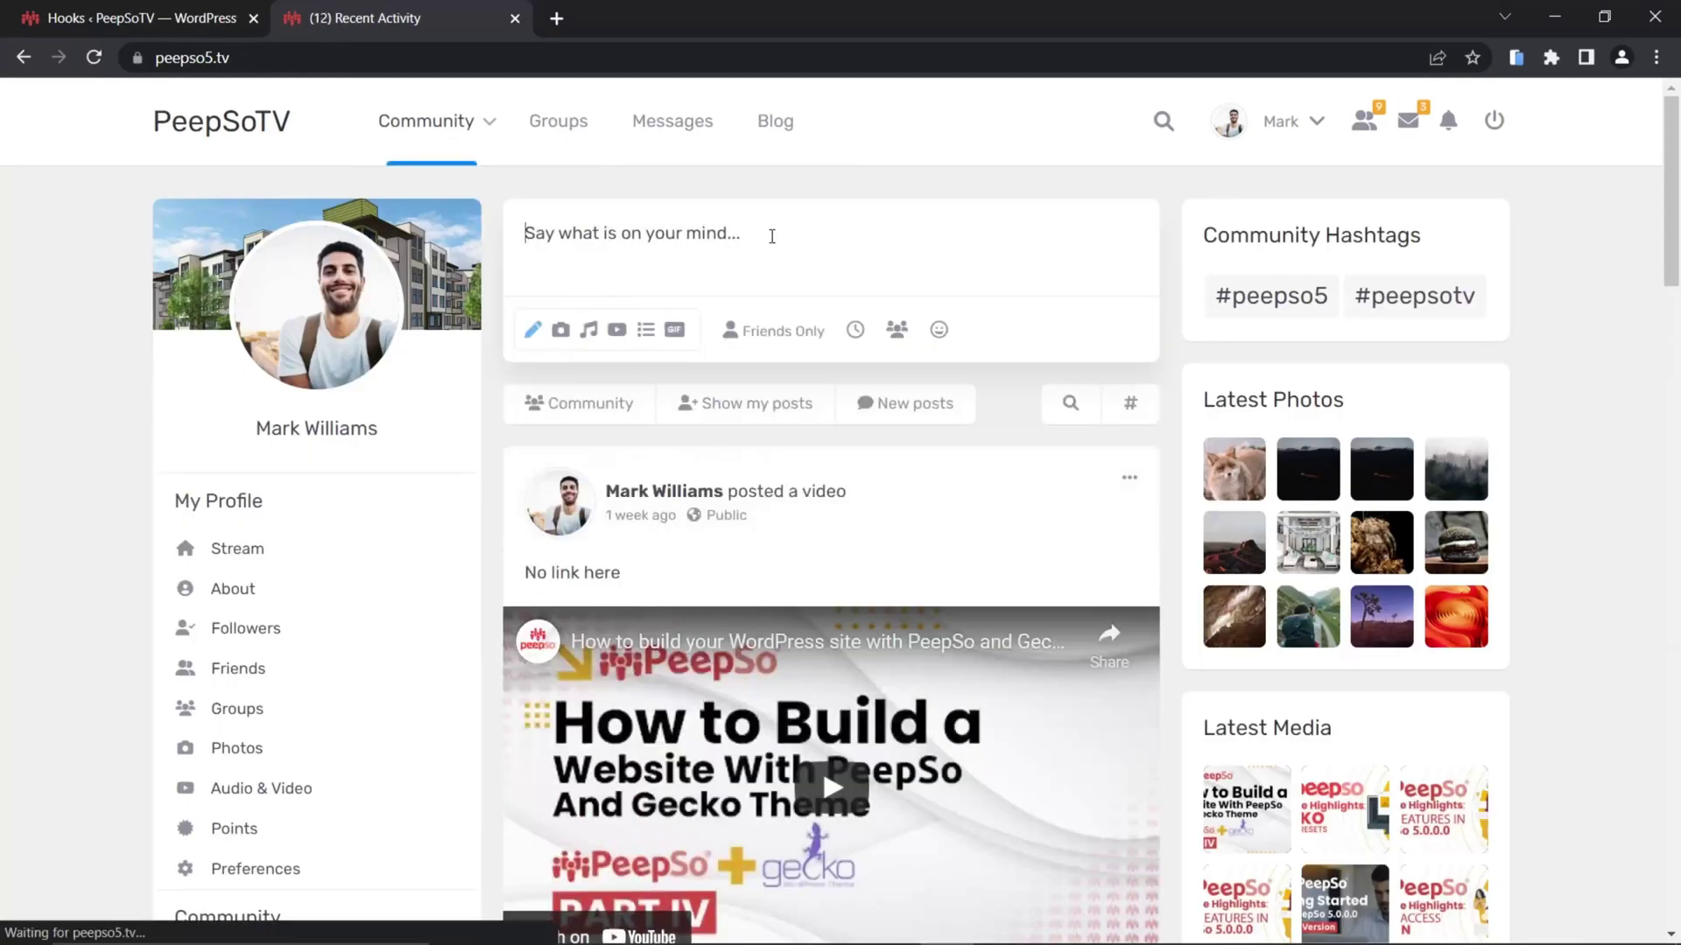
{"action": "type", "text": "Test post"}
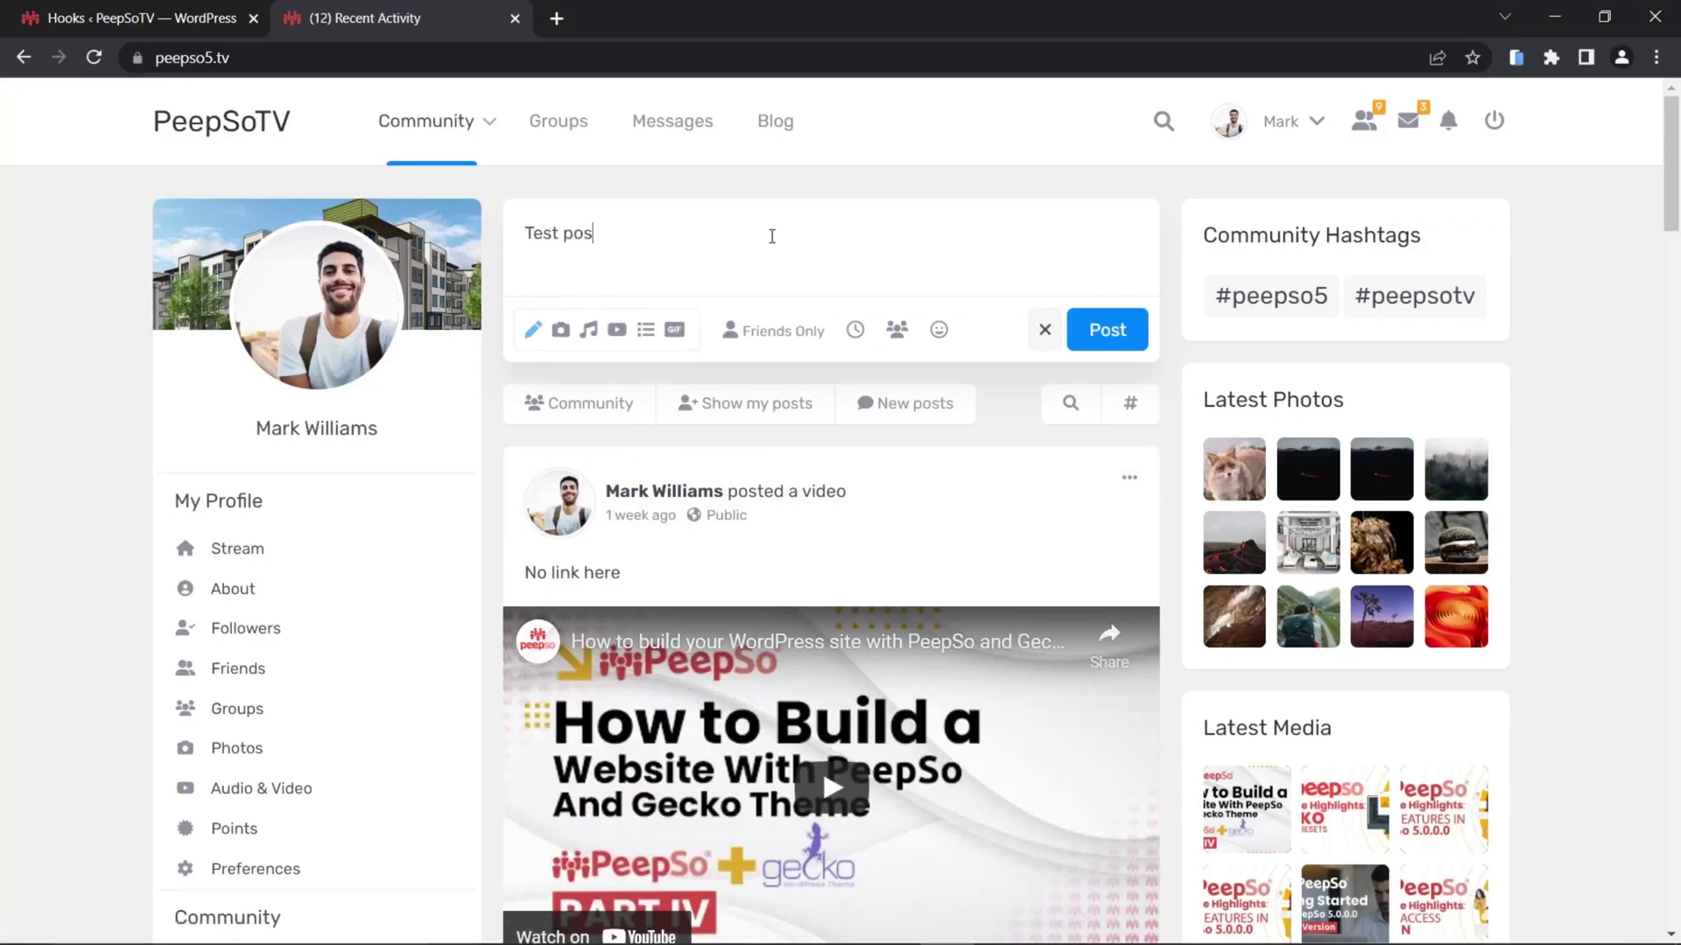
{"action": "left_click", "coordinate": [1106, 329]}
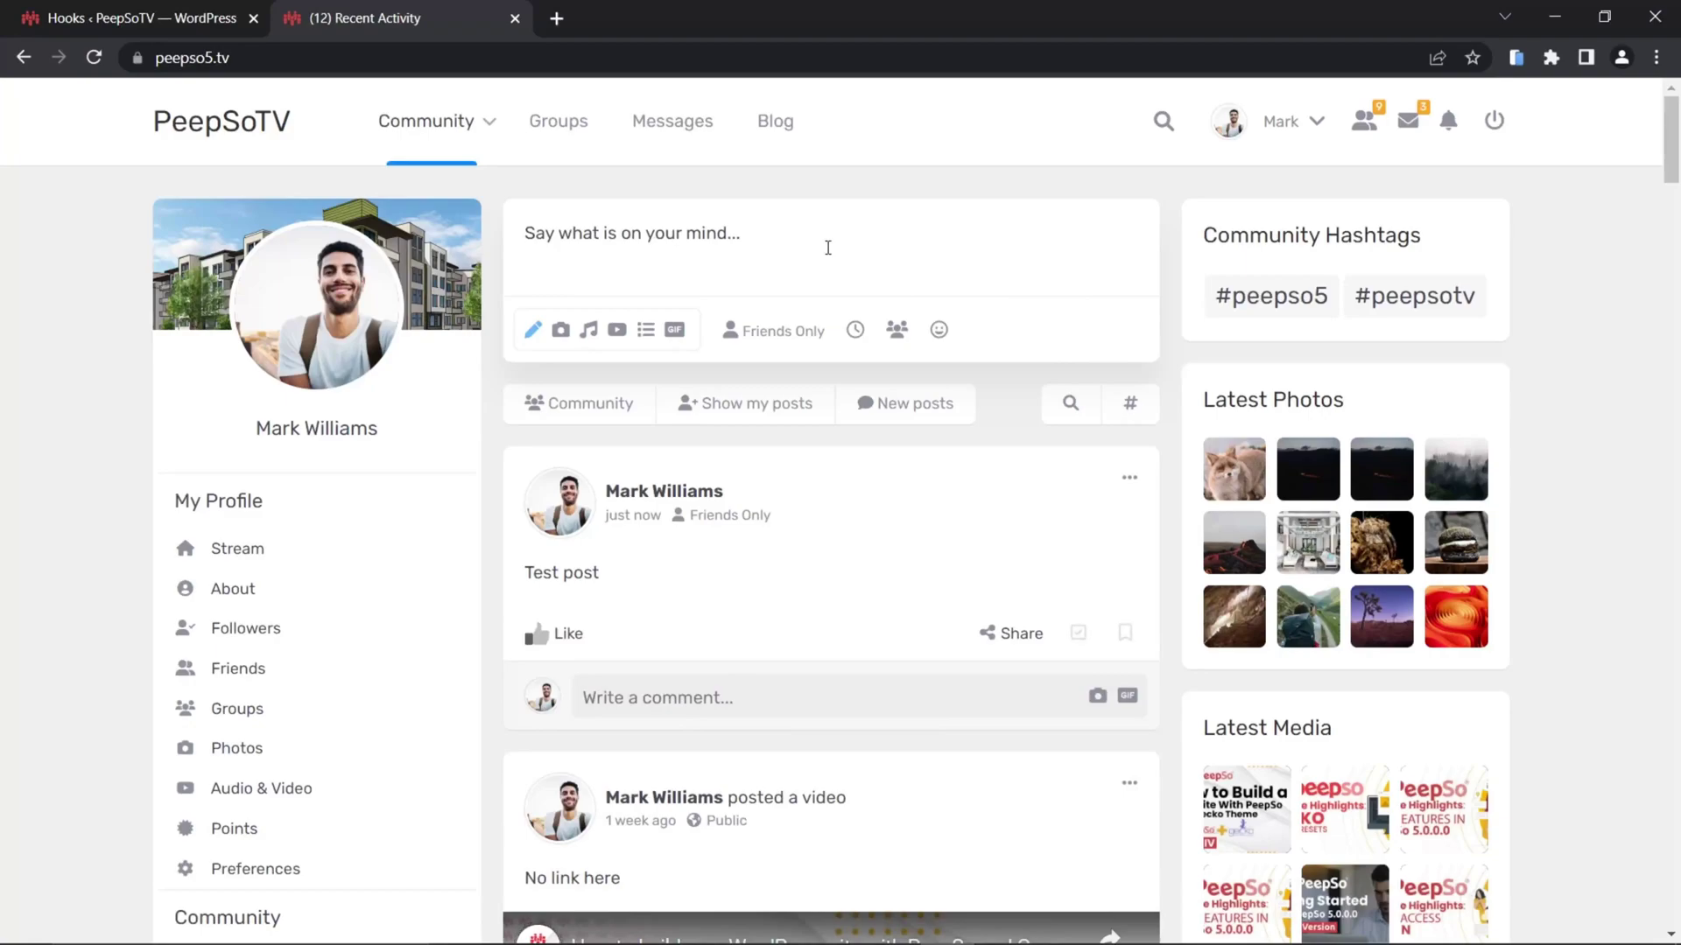
{"action": "left_click", "coordinate": [94, 57]}
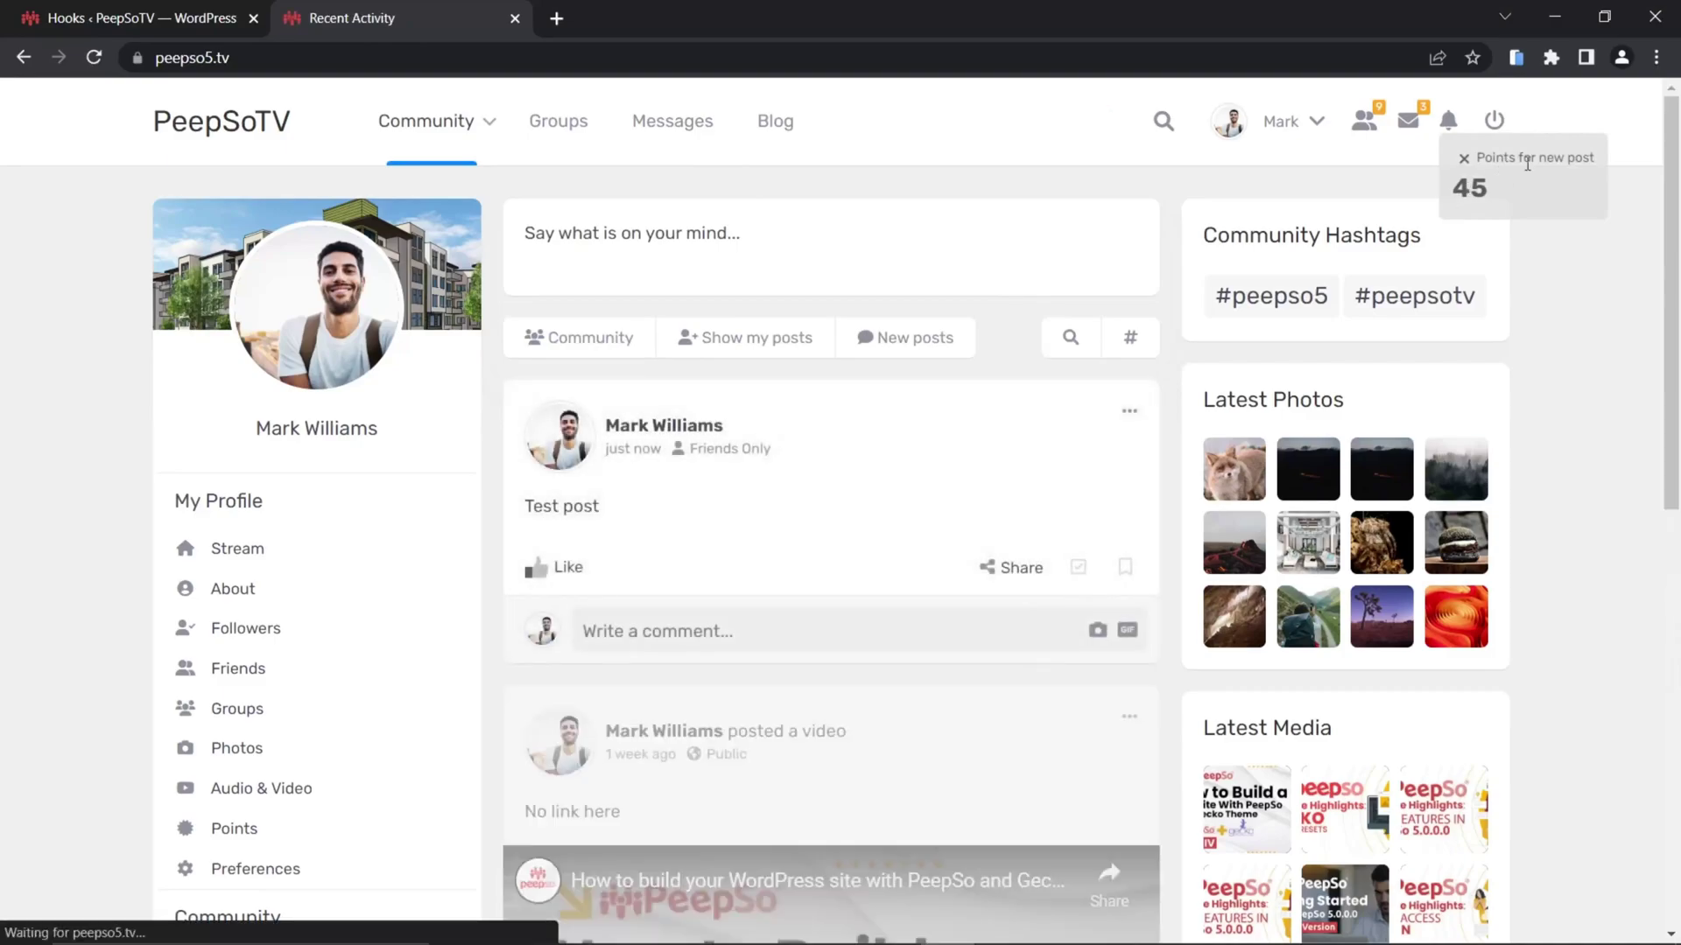
{"action": "left_click", "coordinate": [1463, 159]}
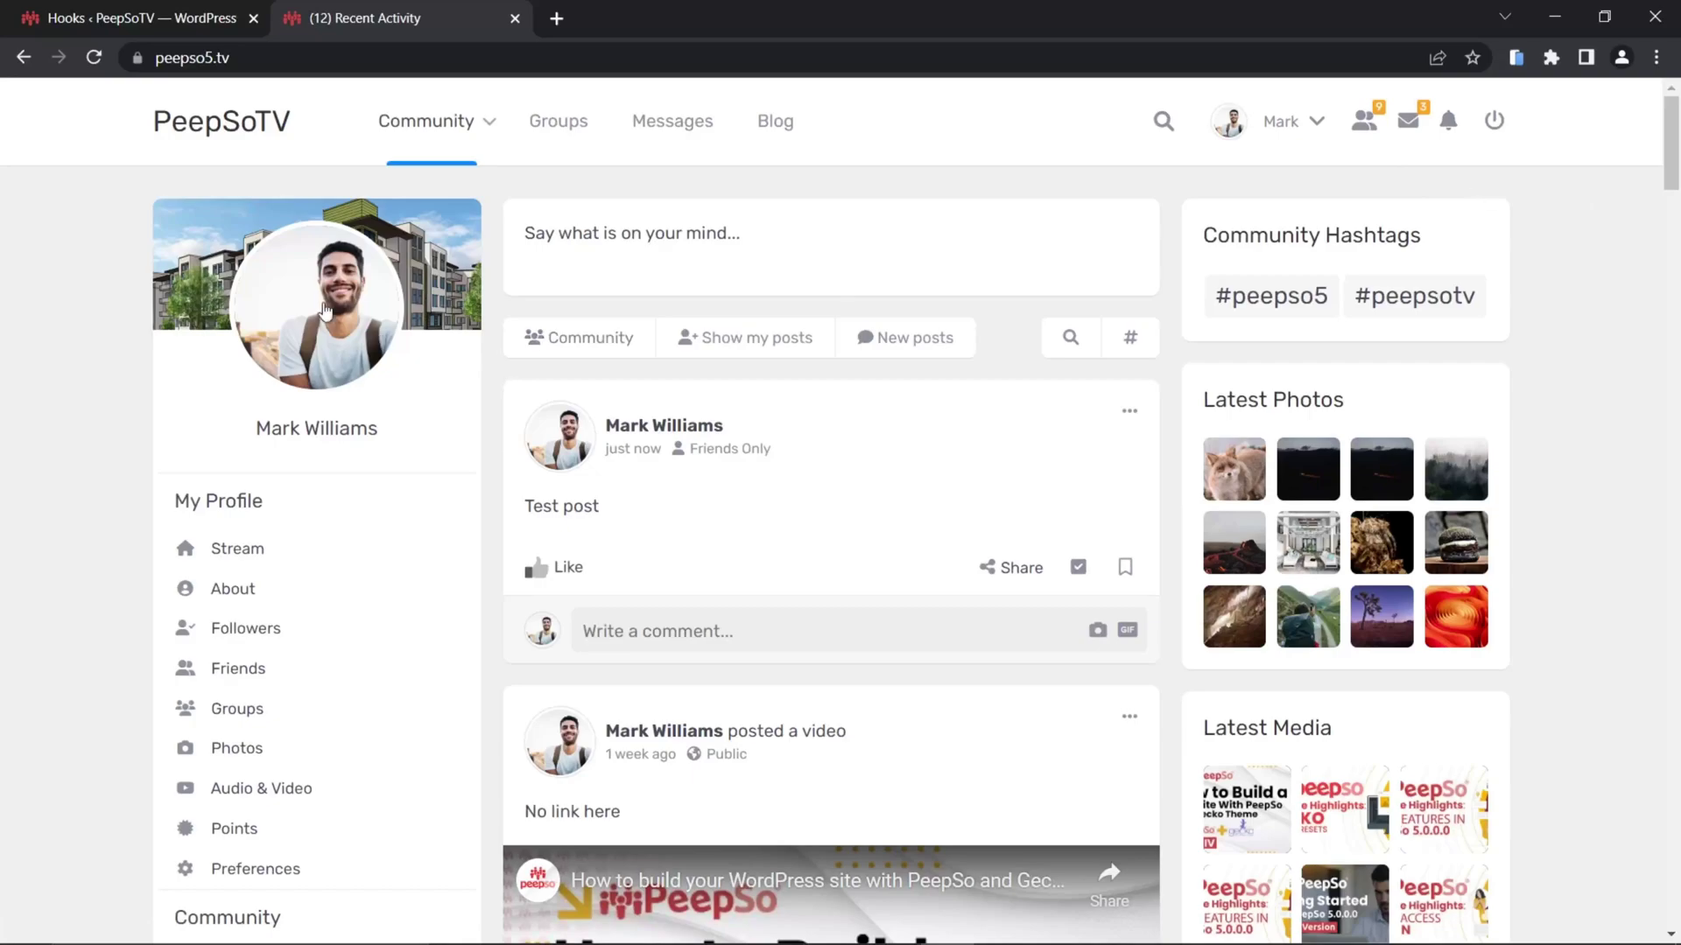
- Open the profile's Points page and check the 45-point 'Points for new post' entry
{"action": "left_click", "coordinate": [324, 311]}
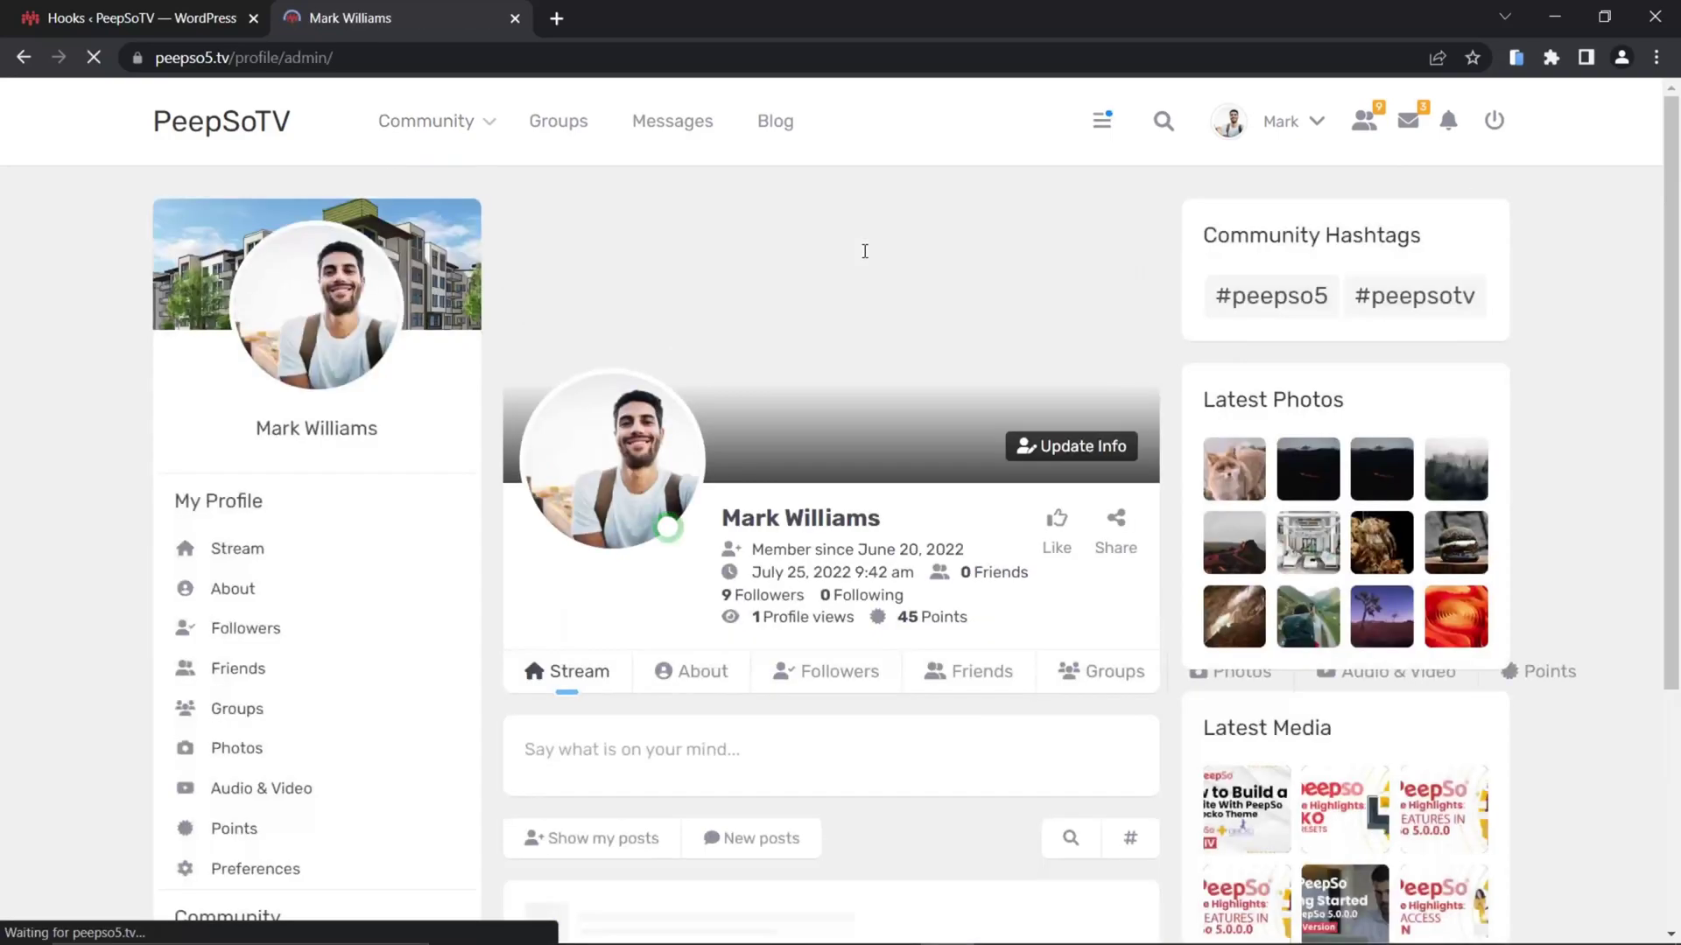
{"action": "scroll", "coordinate": [996, 418], "scroll_direction": "down", "scroll_amount": 2}
{"action": "left_click", "coordinate": [1120, 455]}
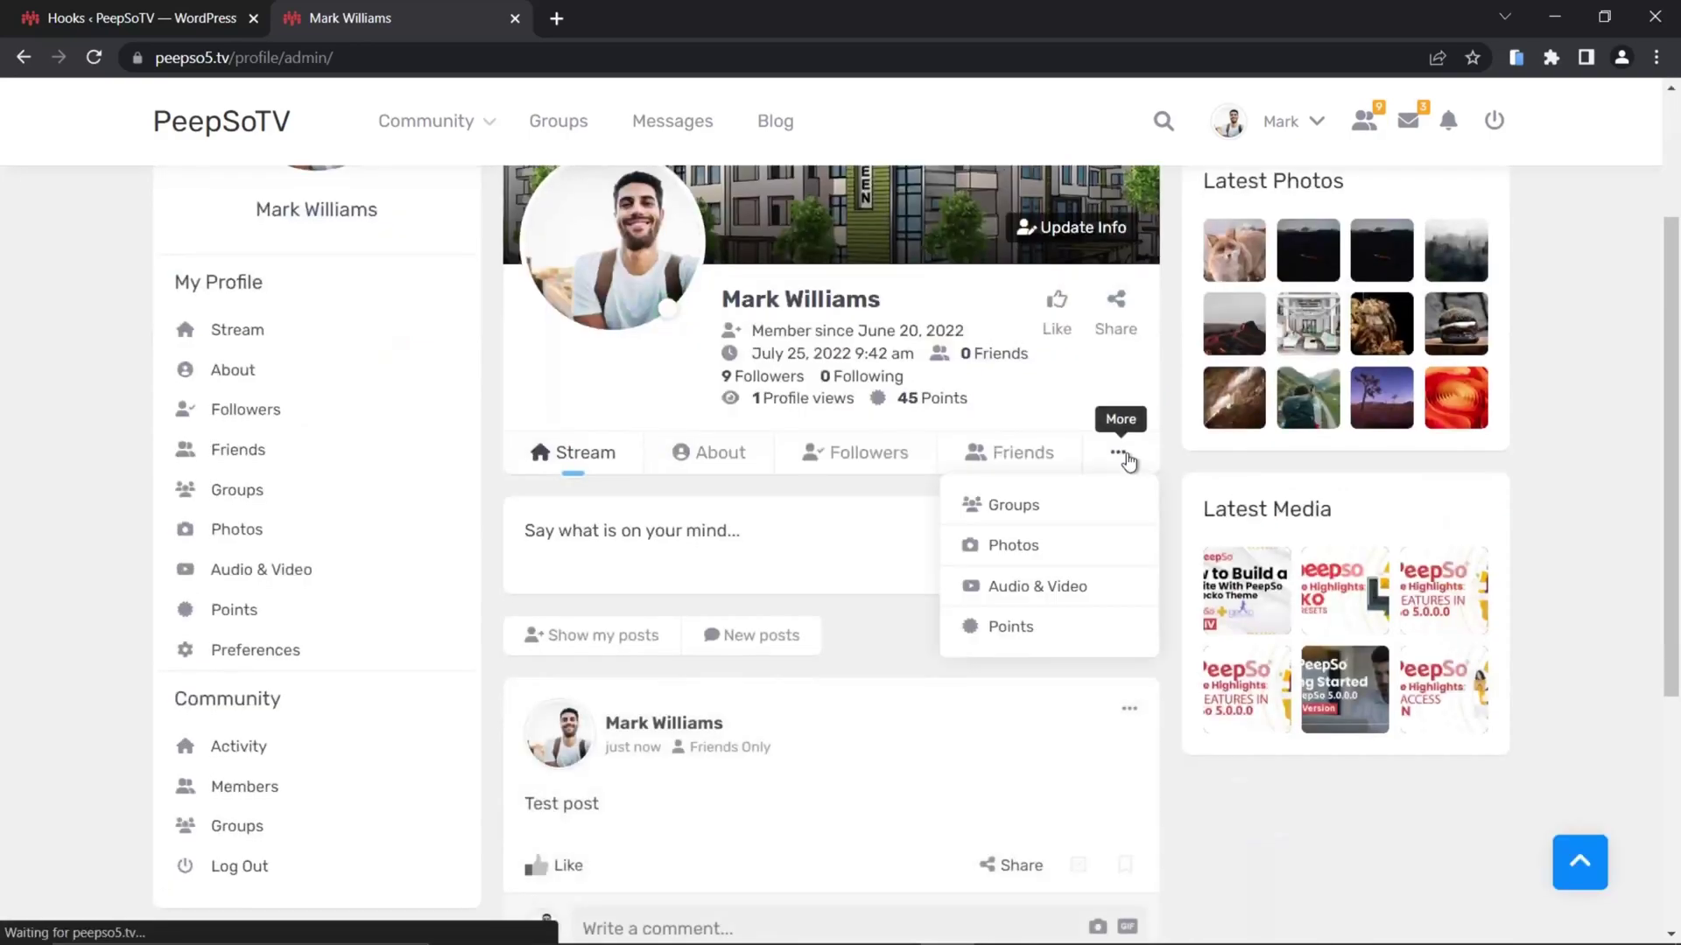
{"action": "left_click", "coordinate": [1000, 521]}
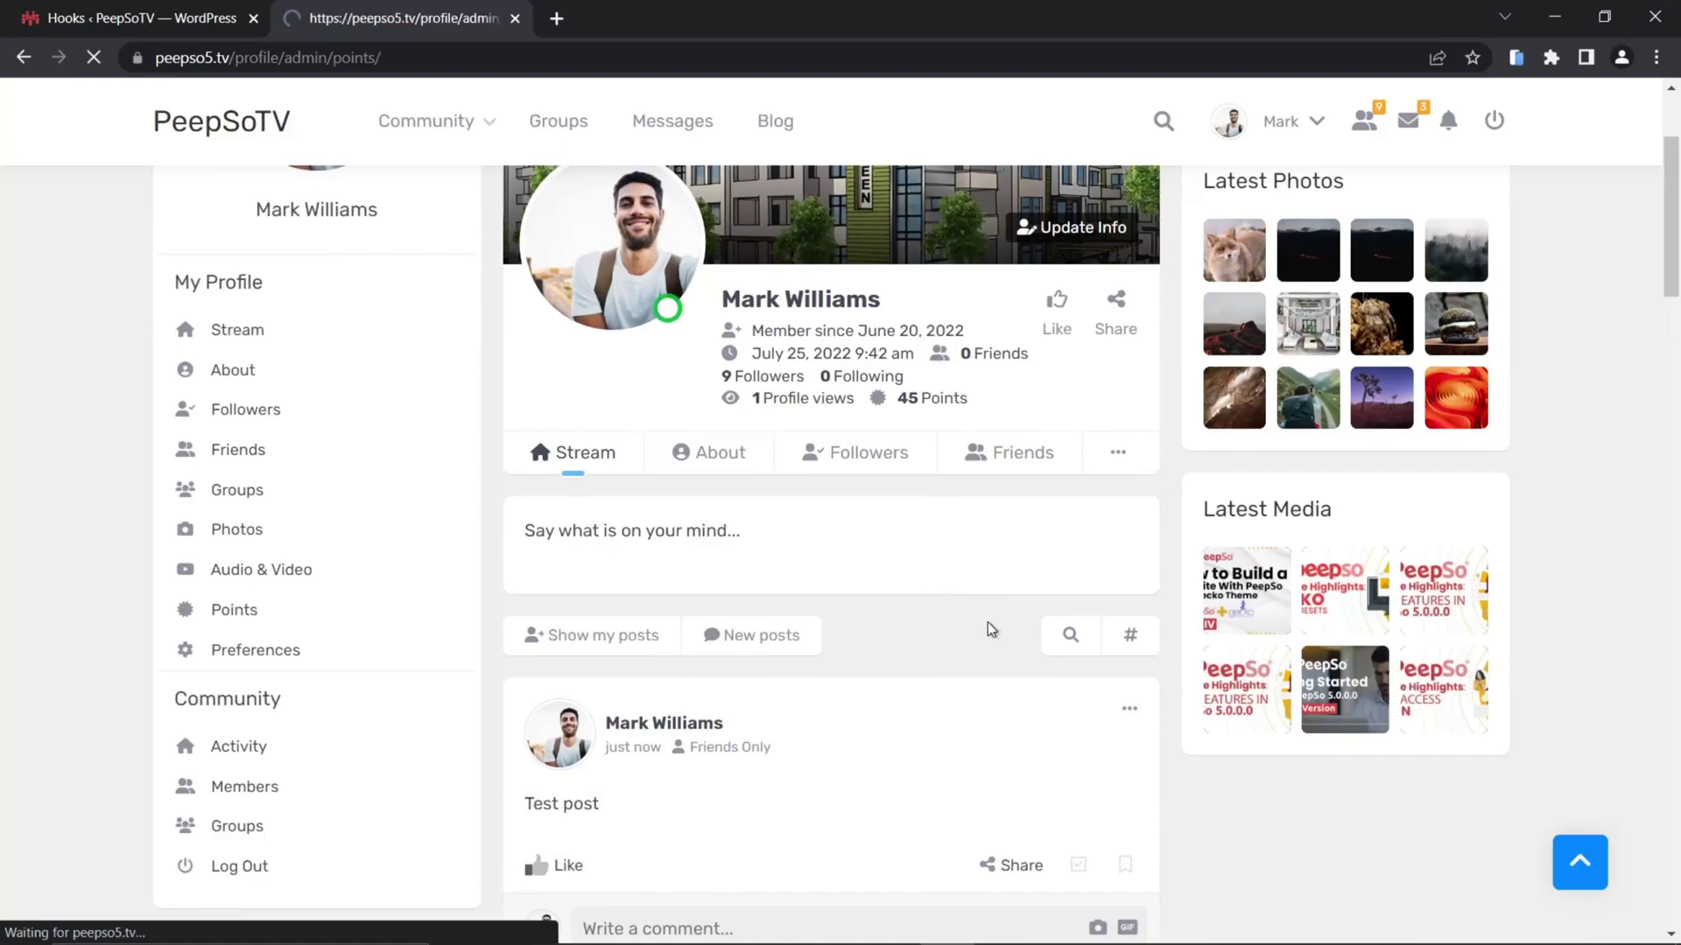
{"action": "scroll", "coordinate": [964, 596], "scroll_direction": "down", "scroll_amount": 3}
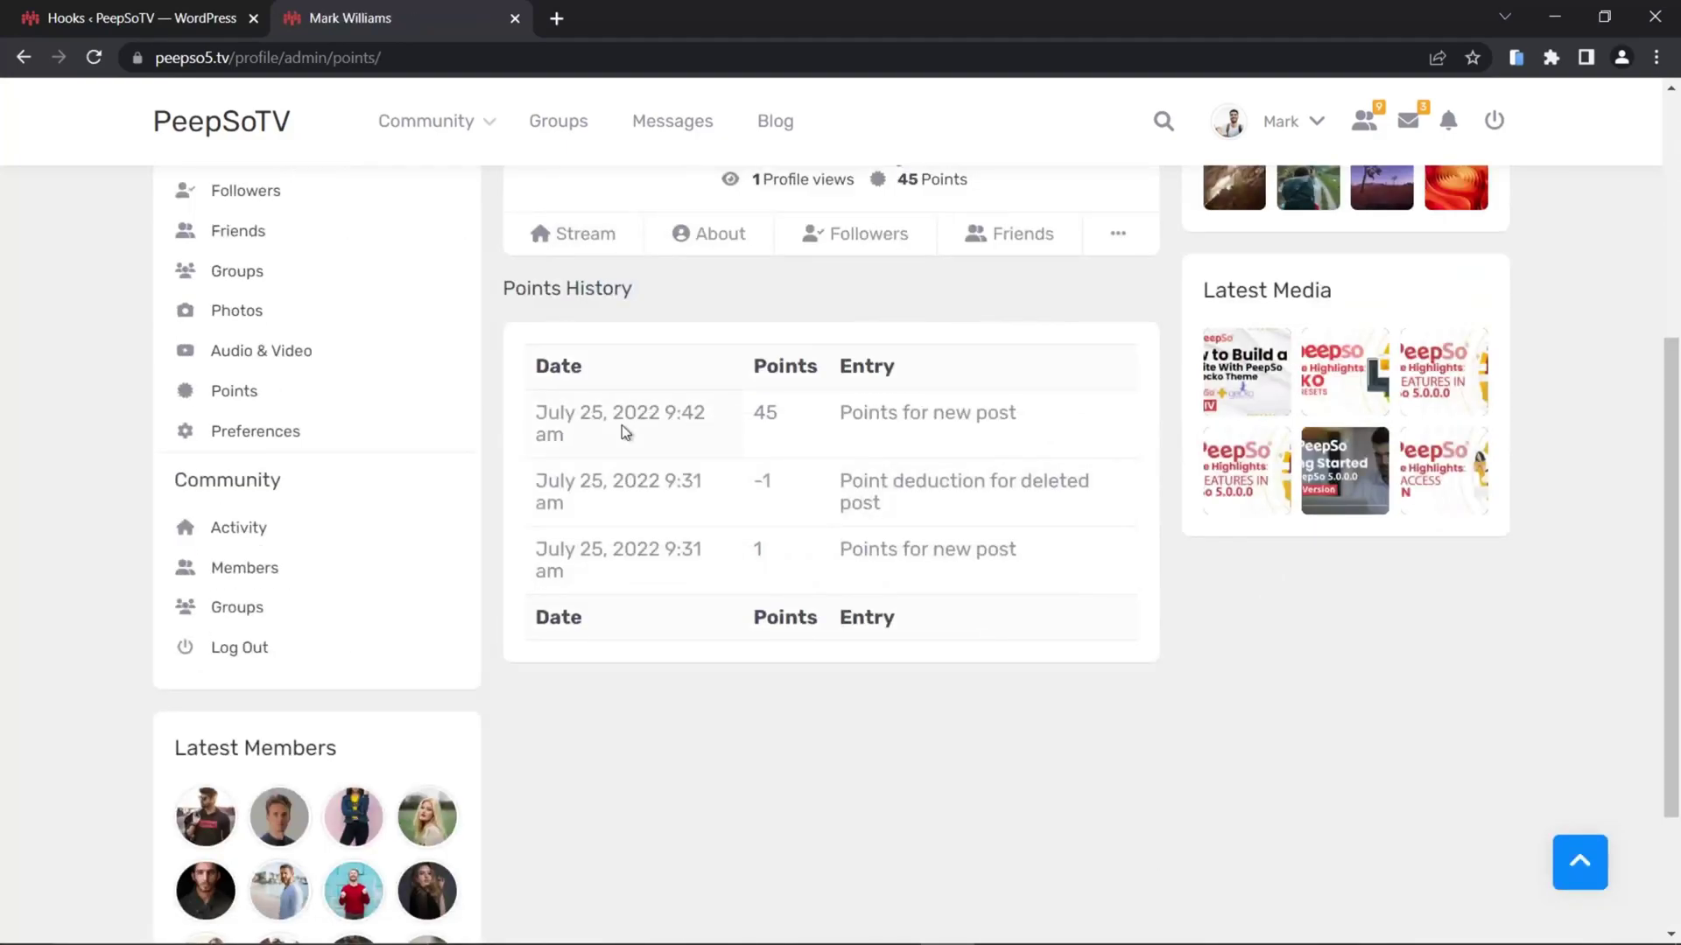
{"action": "left_click_drag", "start_coordinate": [1018, 415], "coordinate": [892, 414]}
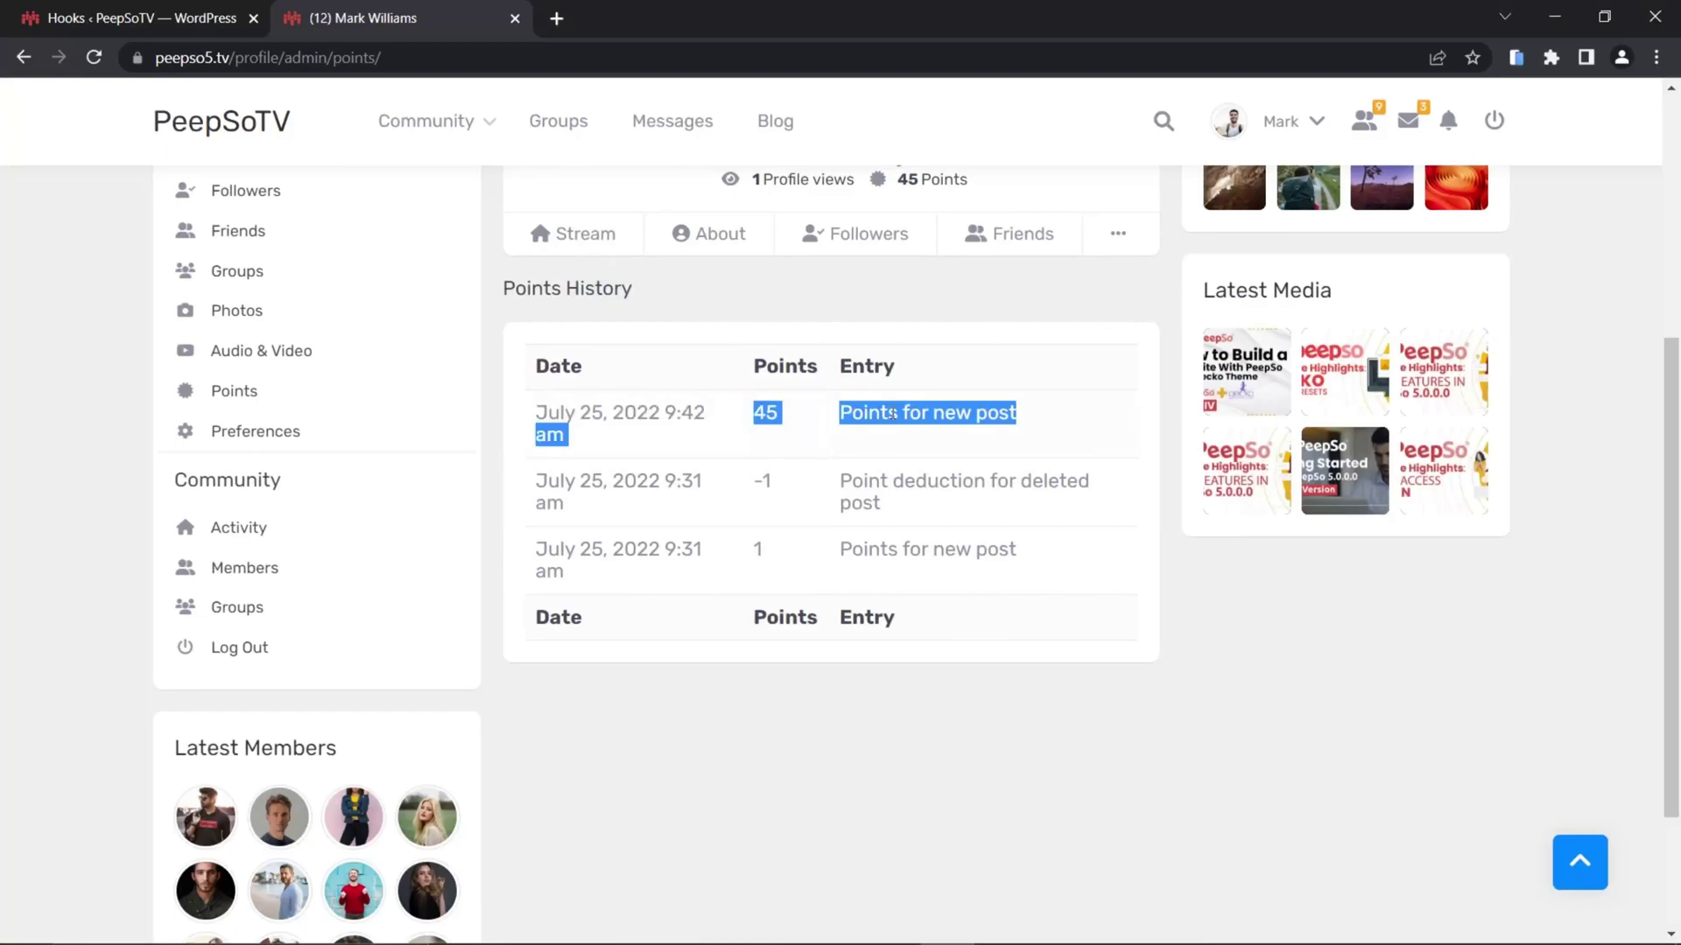
{"action": "left_click", "coordinate": [1083, 423]}
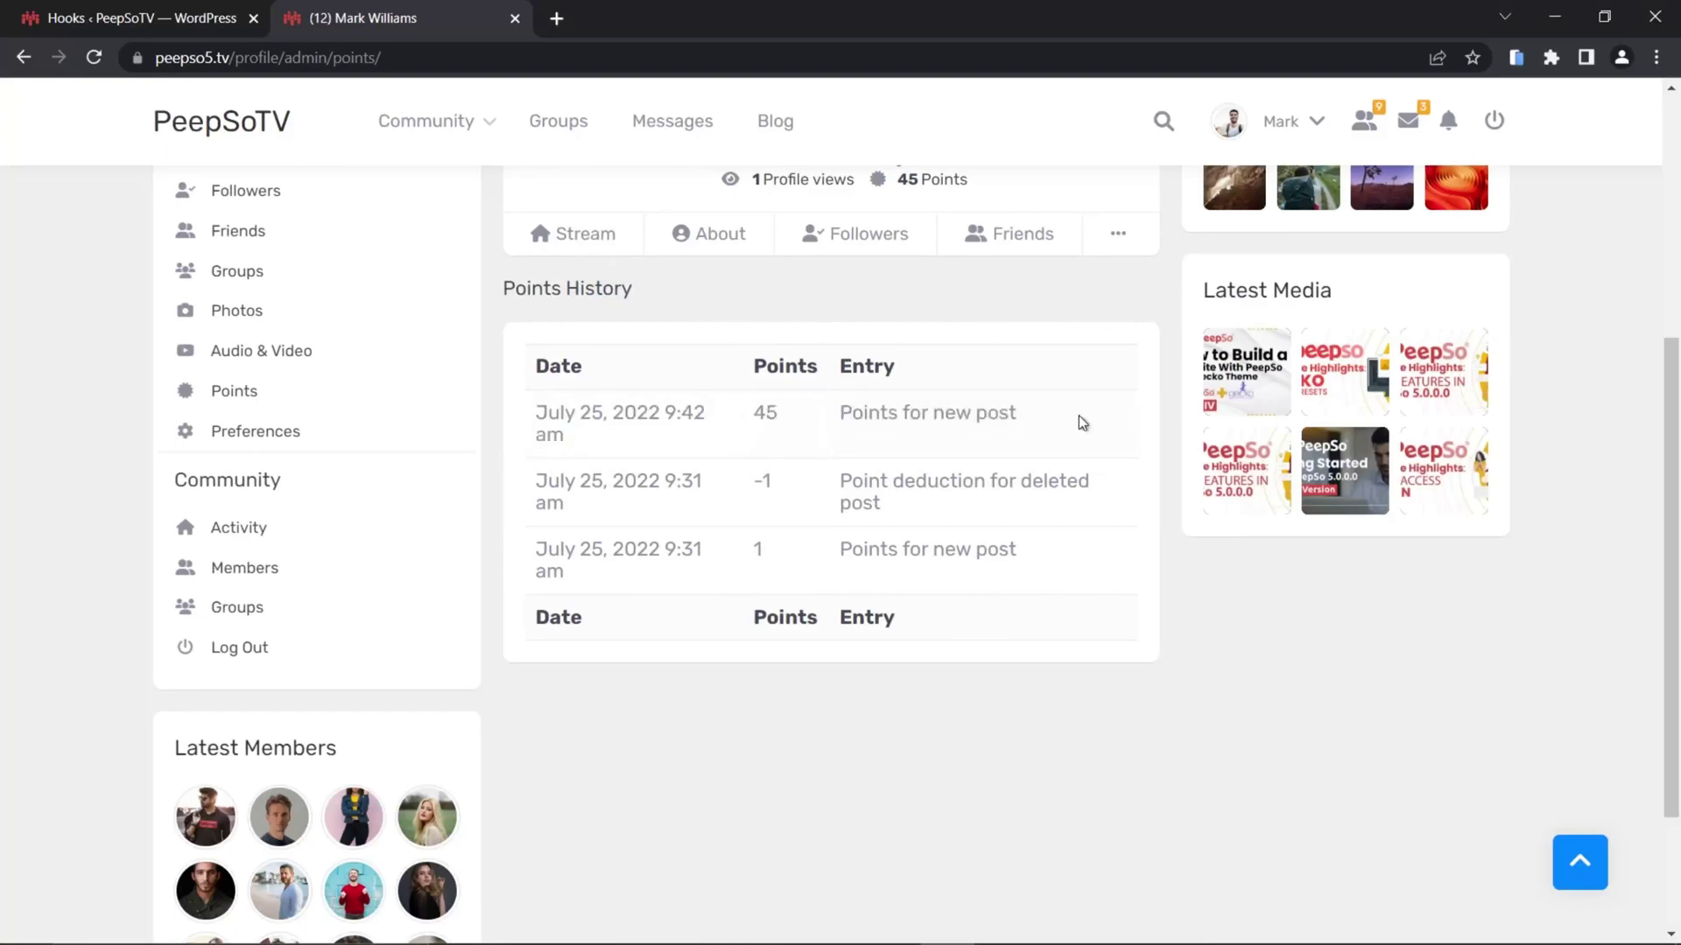
- Return to the WordPress myCred Hooks settings tab
{"action": "left_click", "coordinate": [105, 19]}
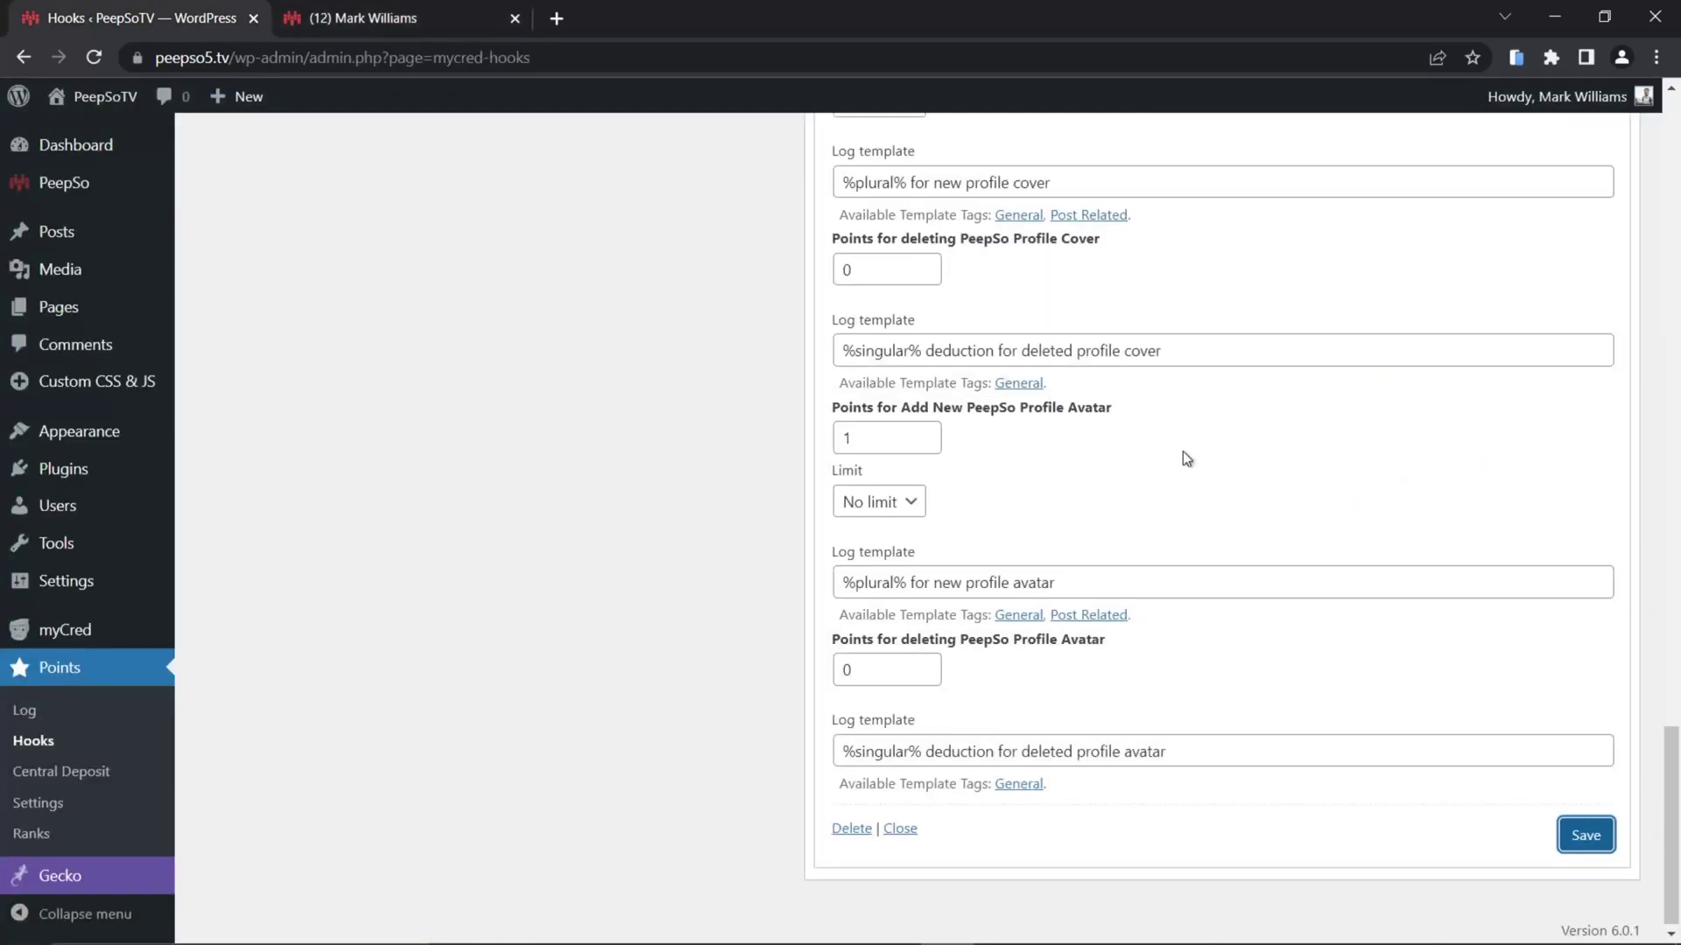
{"action": "scroll", "coordinate": [1184, 457], "scroll_direction": "up", "scroll_amount": 15}
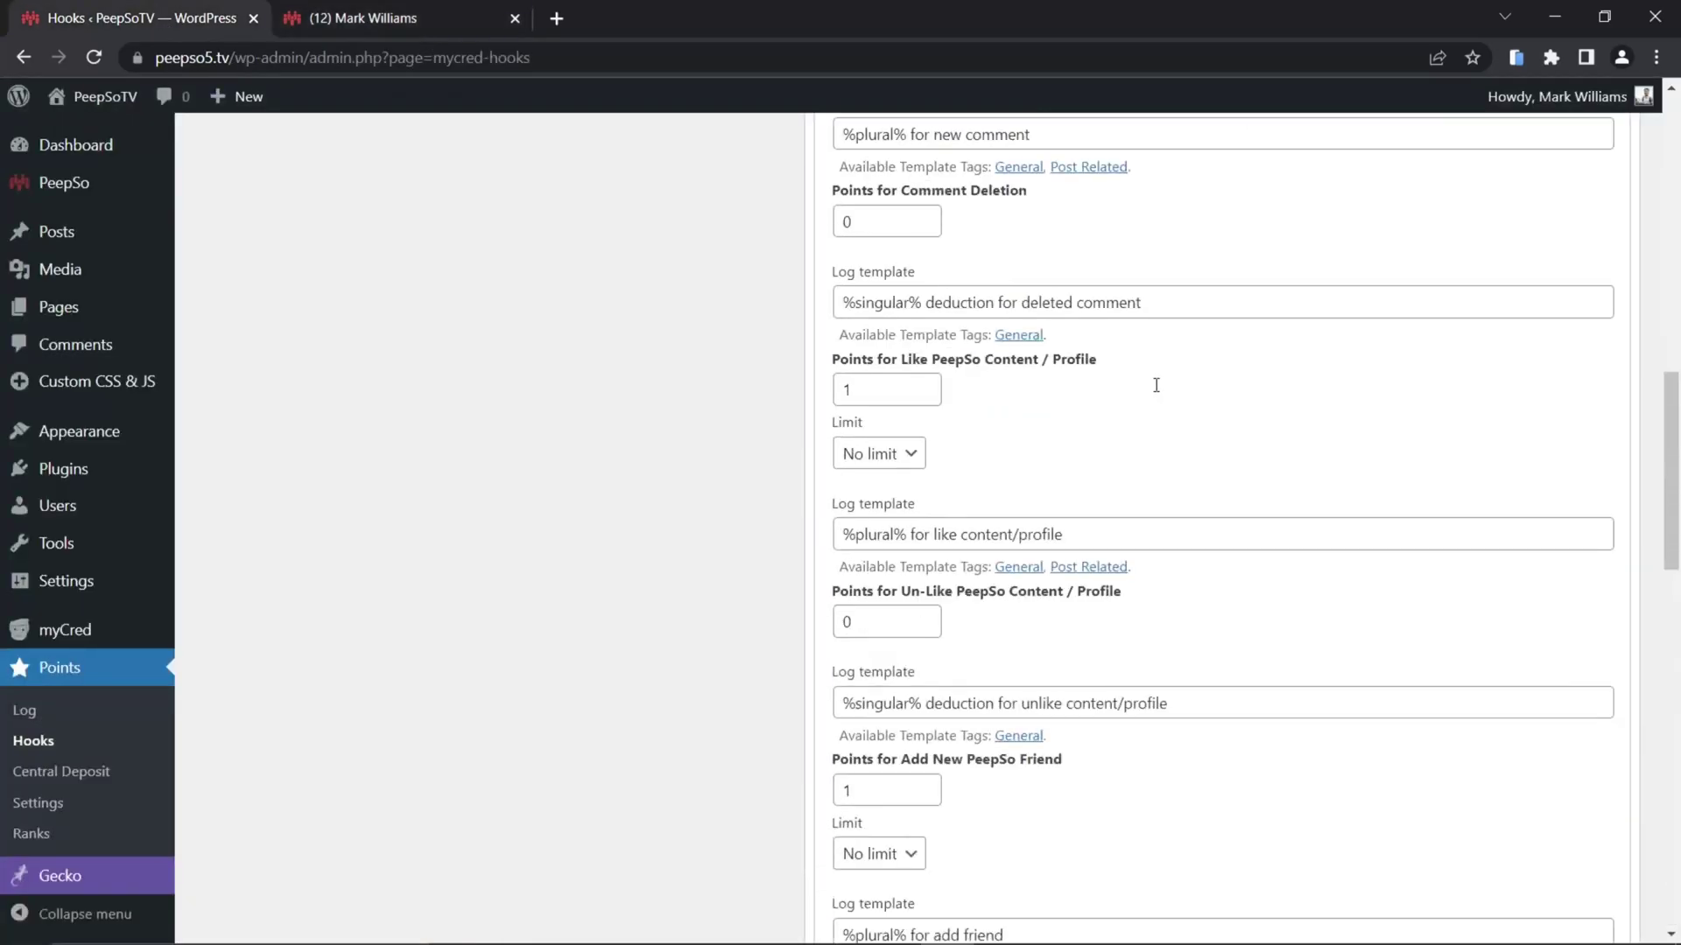
{"action": "scroll", "coordinate": [1156, 385], "scroll_direction": "up", "scroll_amount": 12}
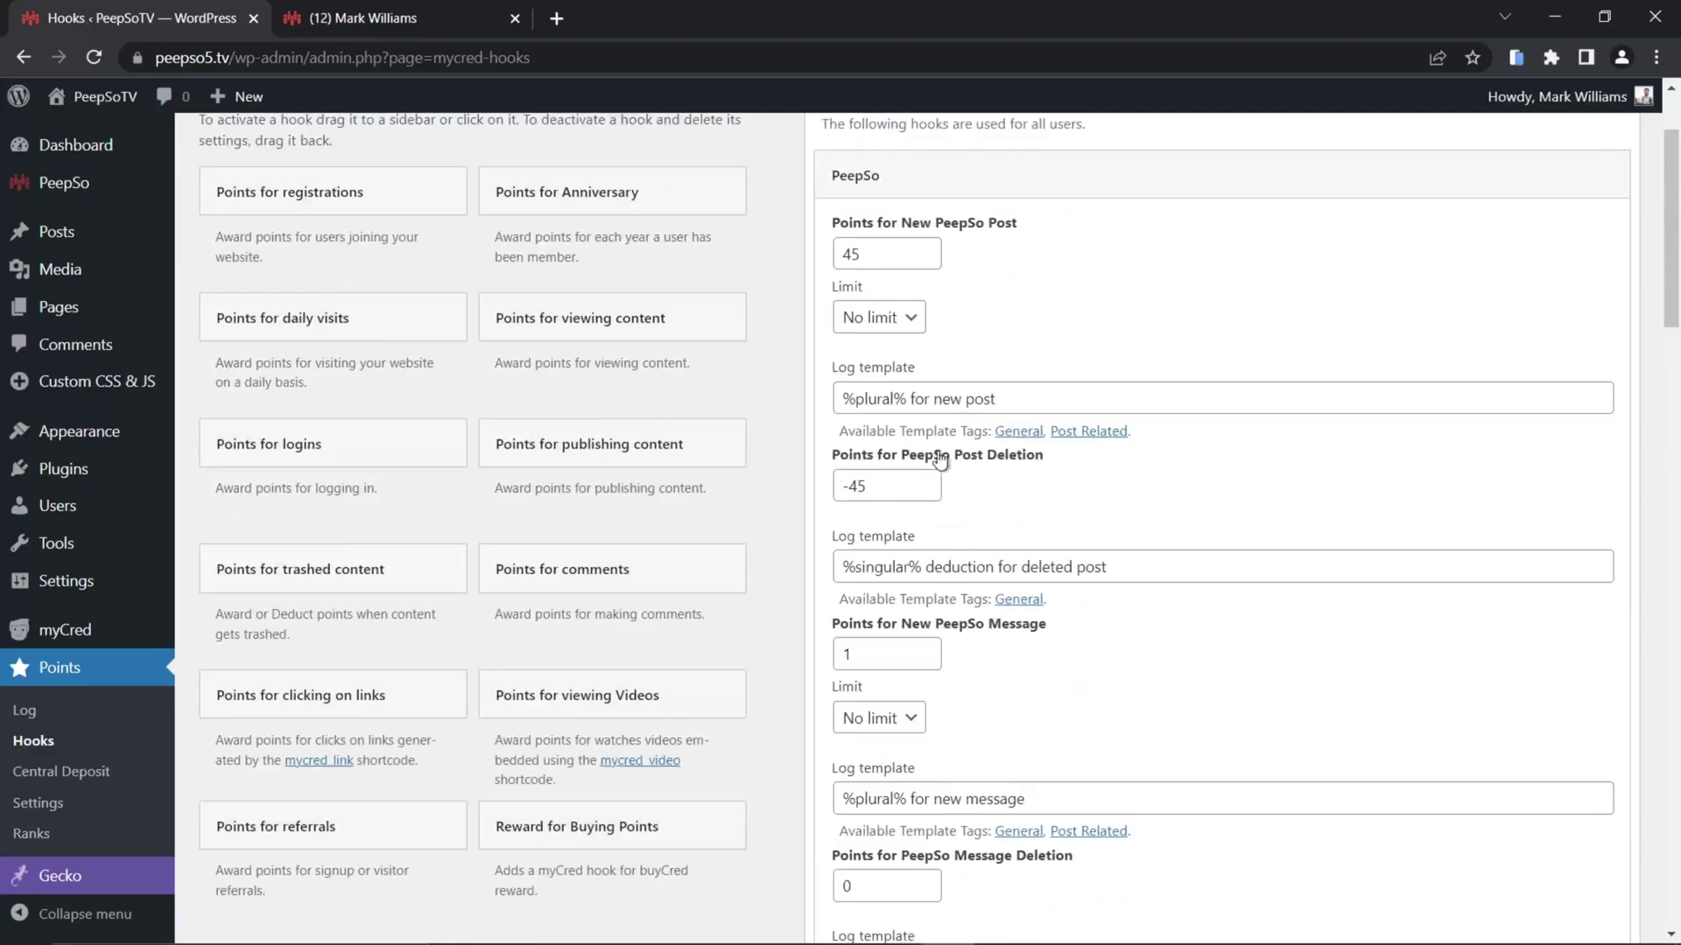
- Delete the 'Test post' from the community activity stream and reload the page
{"action": "left_click", "coordinate": [363, 18]}
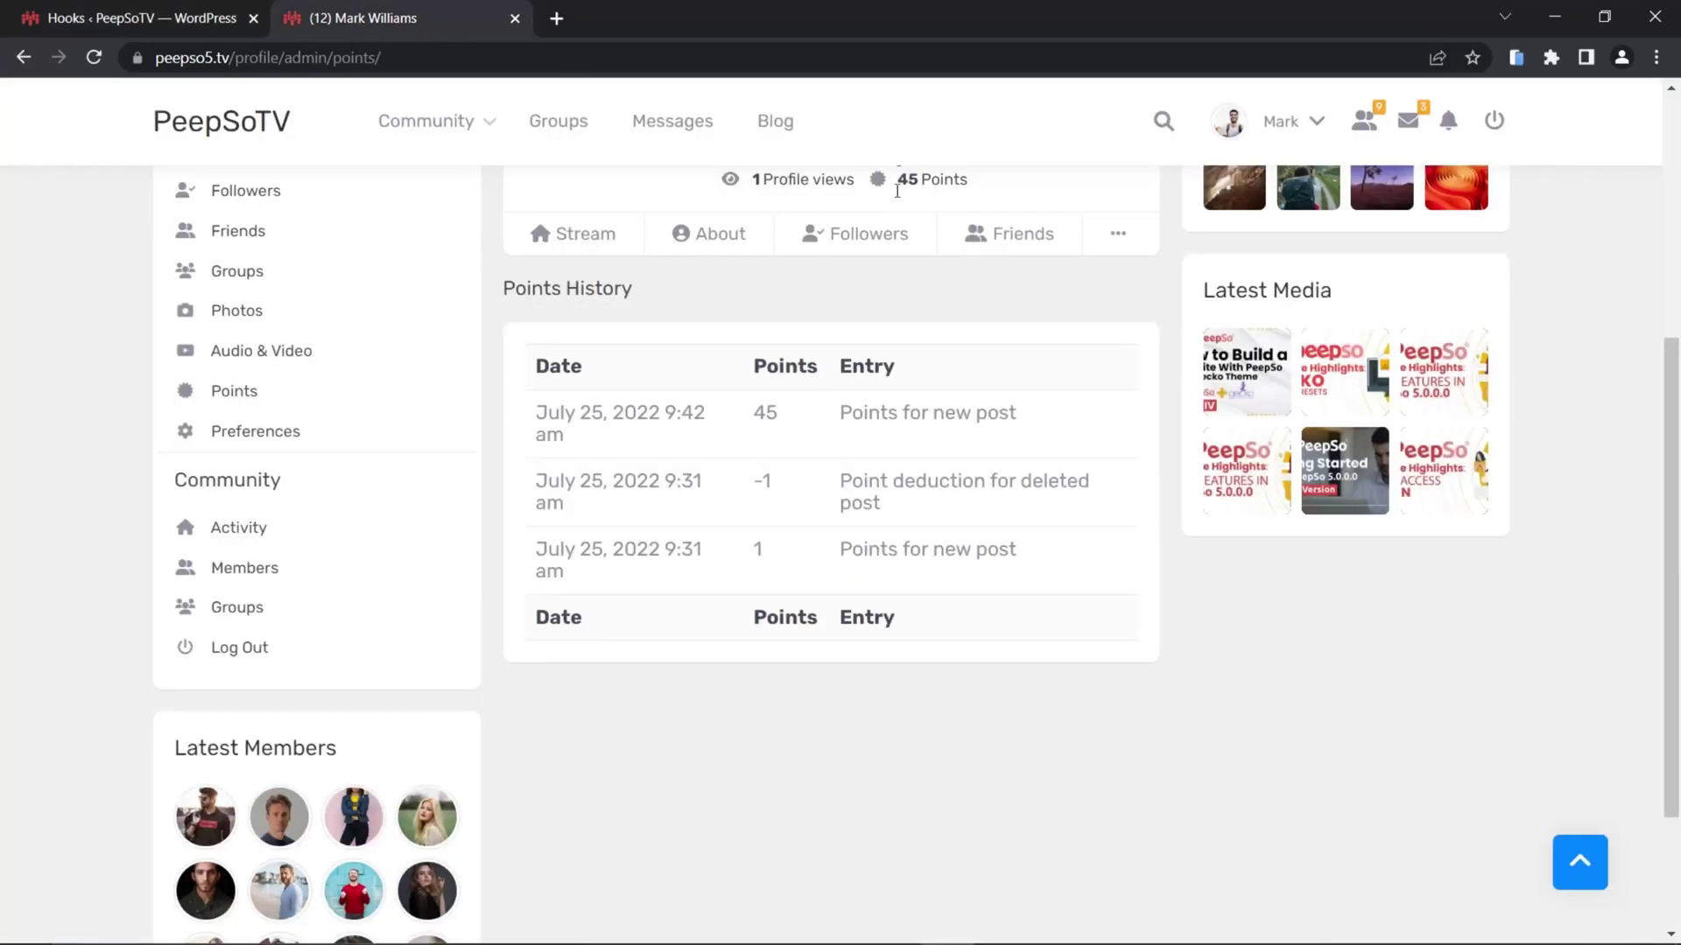
{"action": "left_click", "coordinate": [456, 156]}
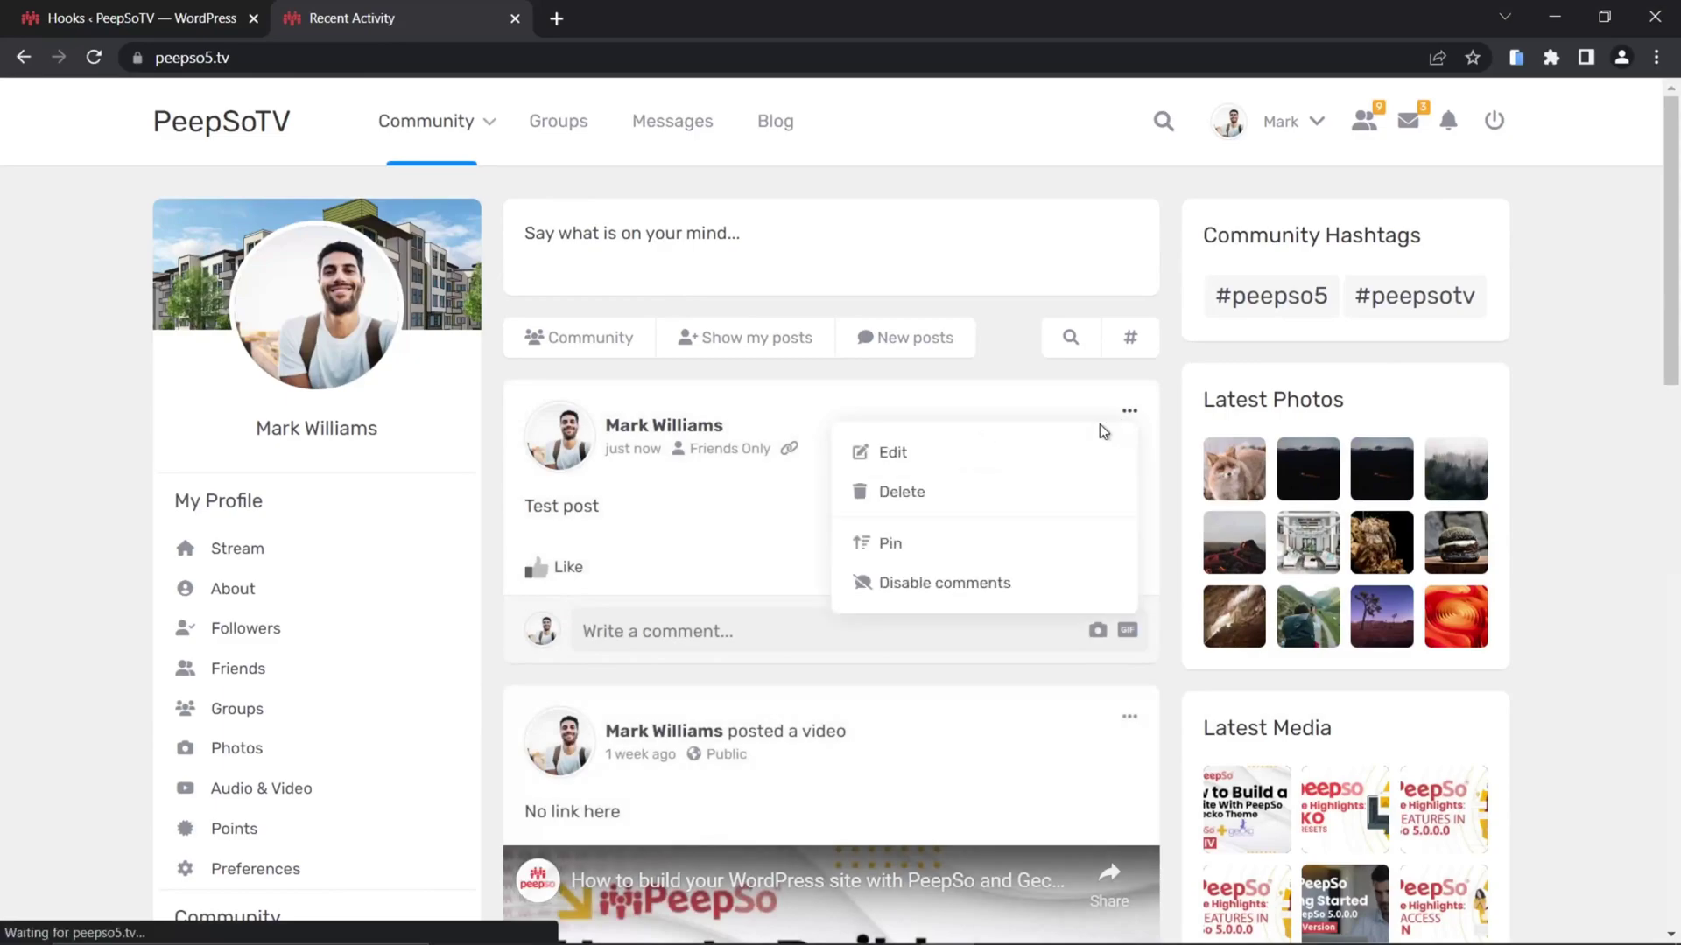
{"action": "left_click", "coordinate": [901, 490]}
{"action": "left_click", "coordinate": [1051, 573]}
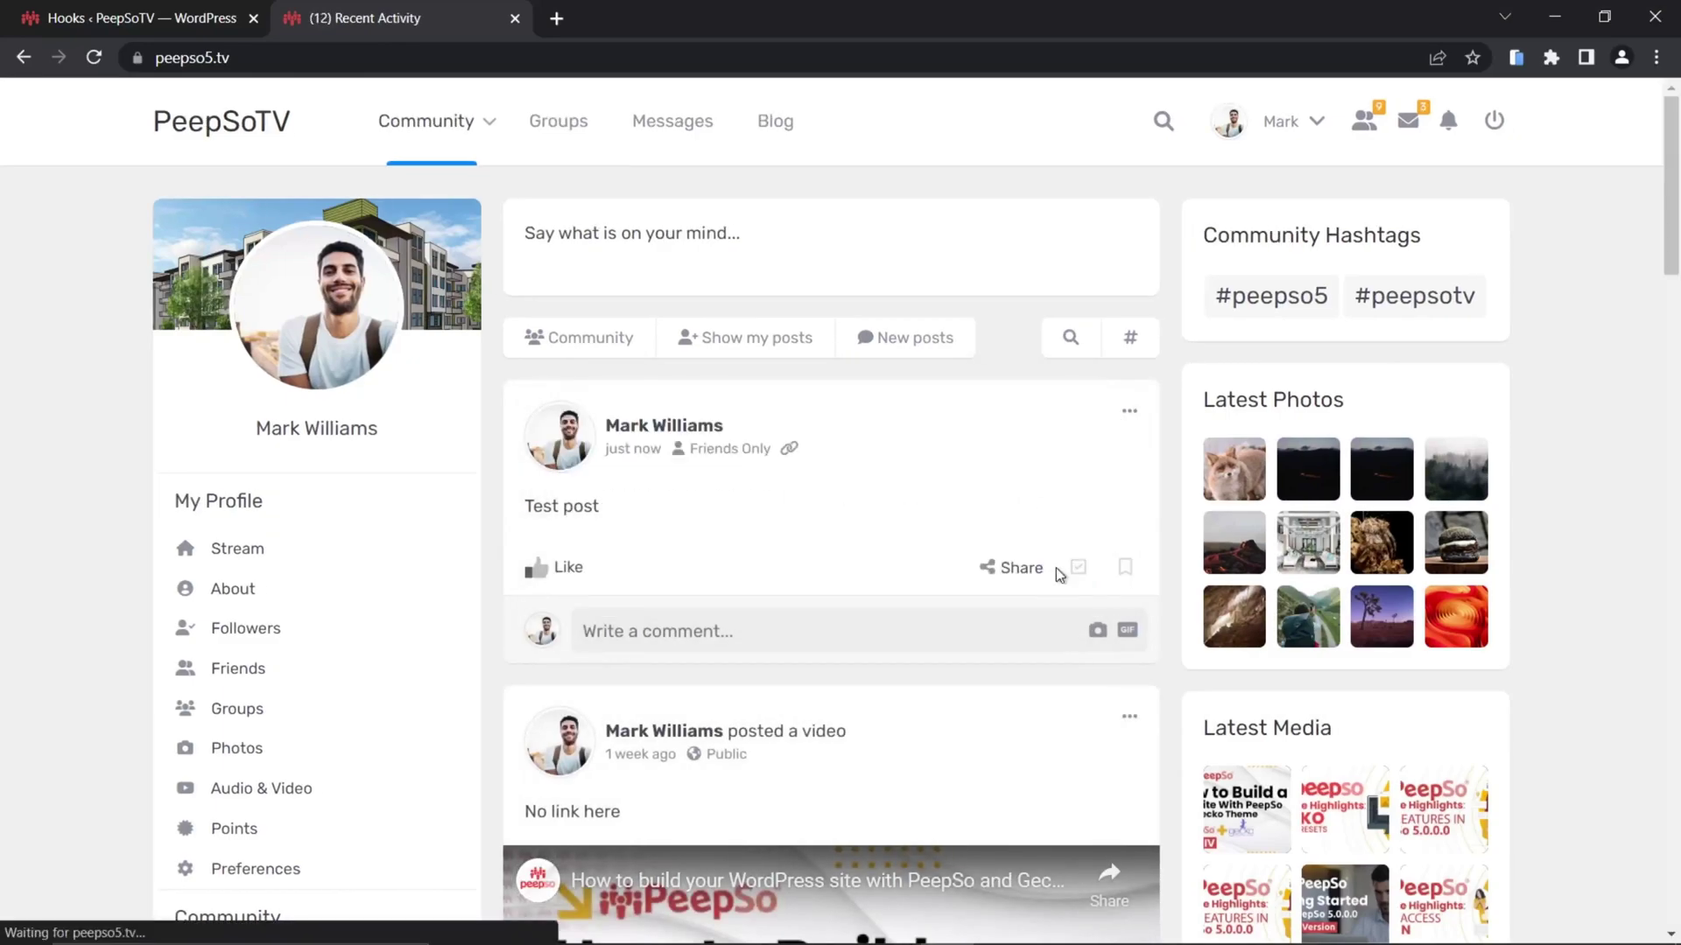
{"action": "left_click", "coordinate": [94, 58]}
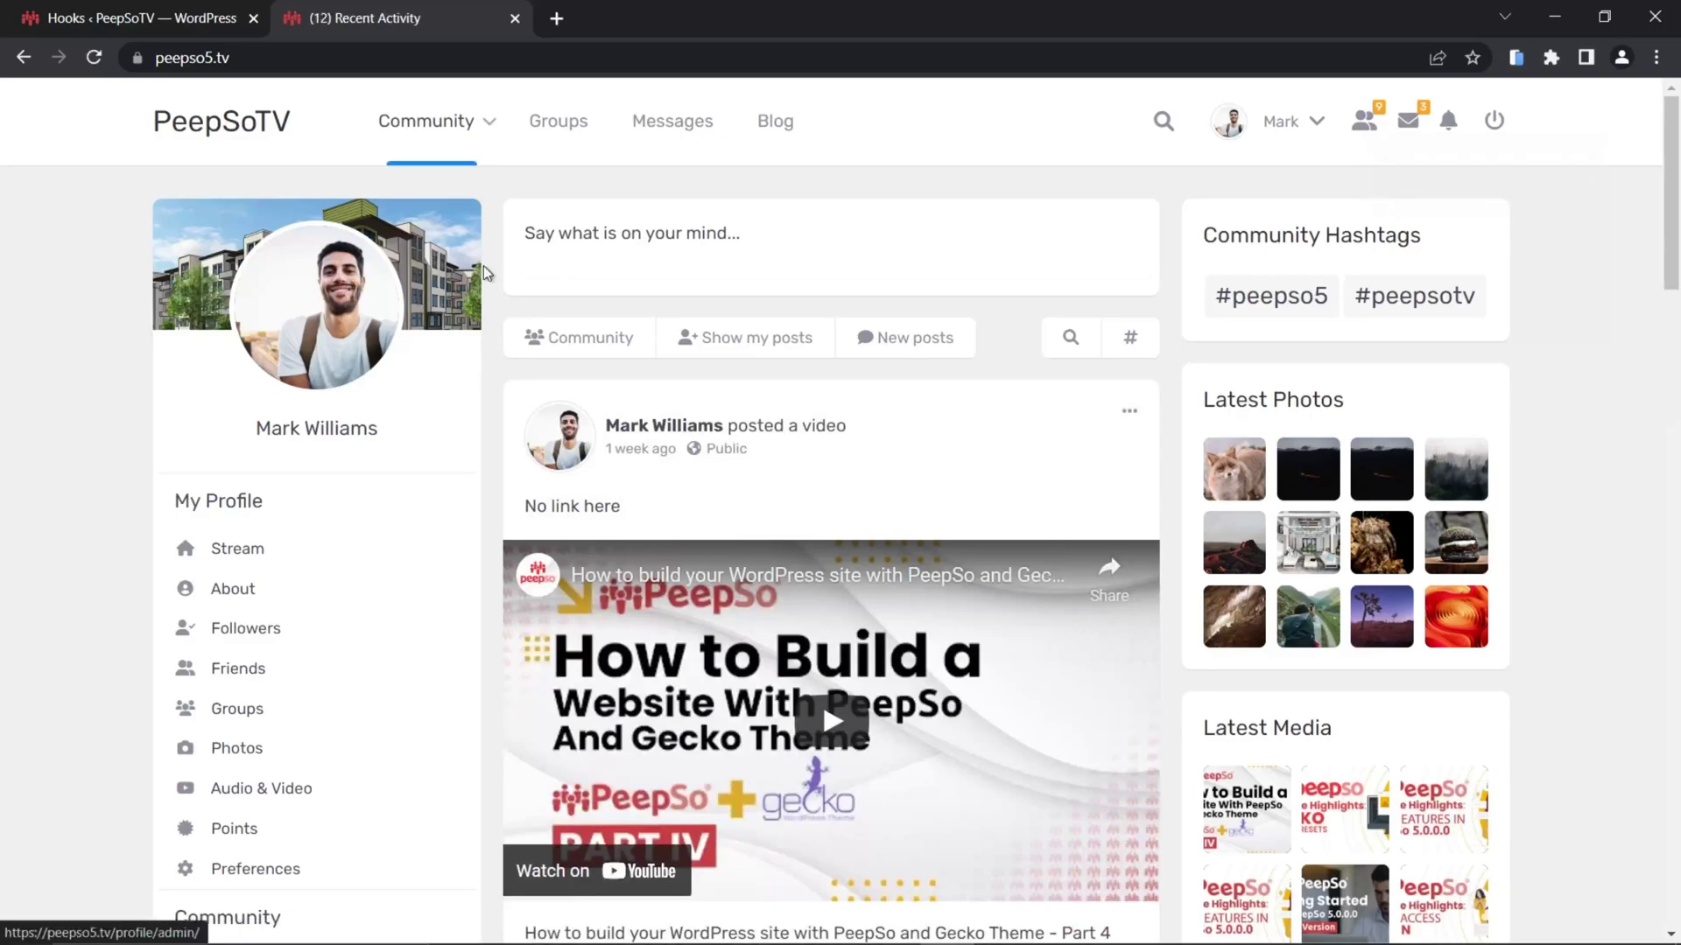
- Open your profile's Points History showing the -45 deleted-post deduction, totalling 0 points
{"action": "mouse_move", "coordinate": [431, 121]}
{"action": "left_click", "coordinate": [503, 213]}
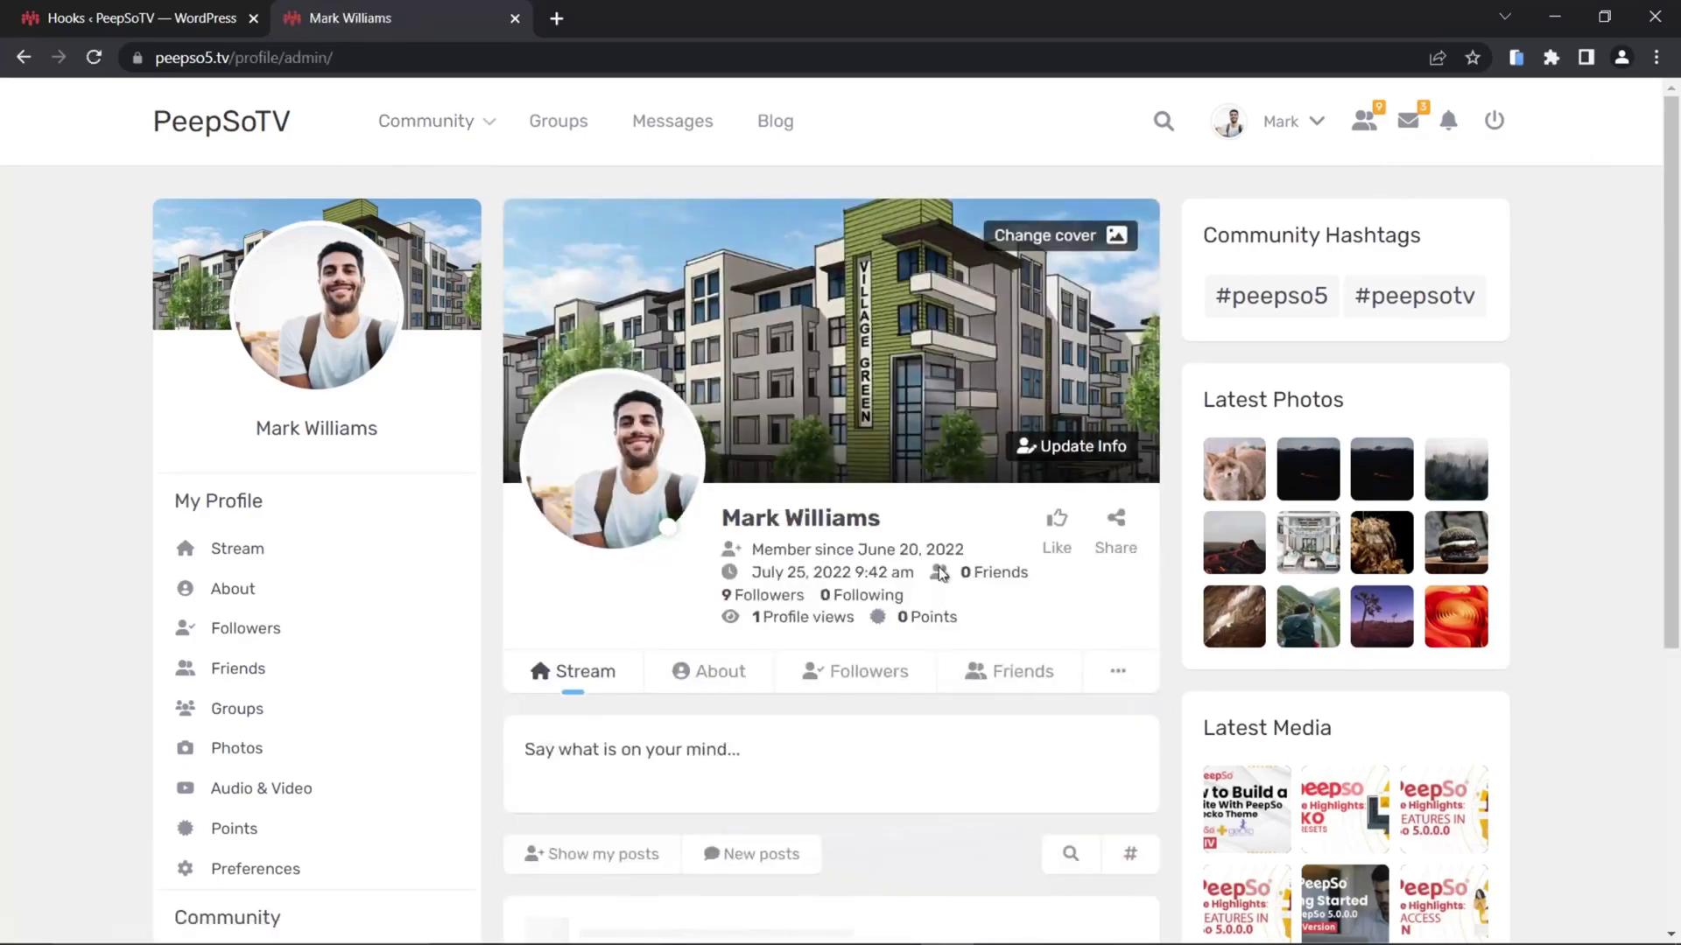
{"action": "left_click", "coordinate": [1117, 671]}
{"action": "scroll", "coordinate": [1081, 683], "scroll_direction": "down", "scroll_amount": 3}
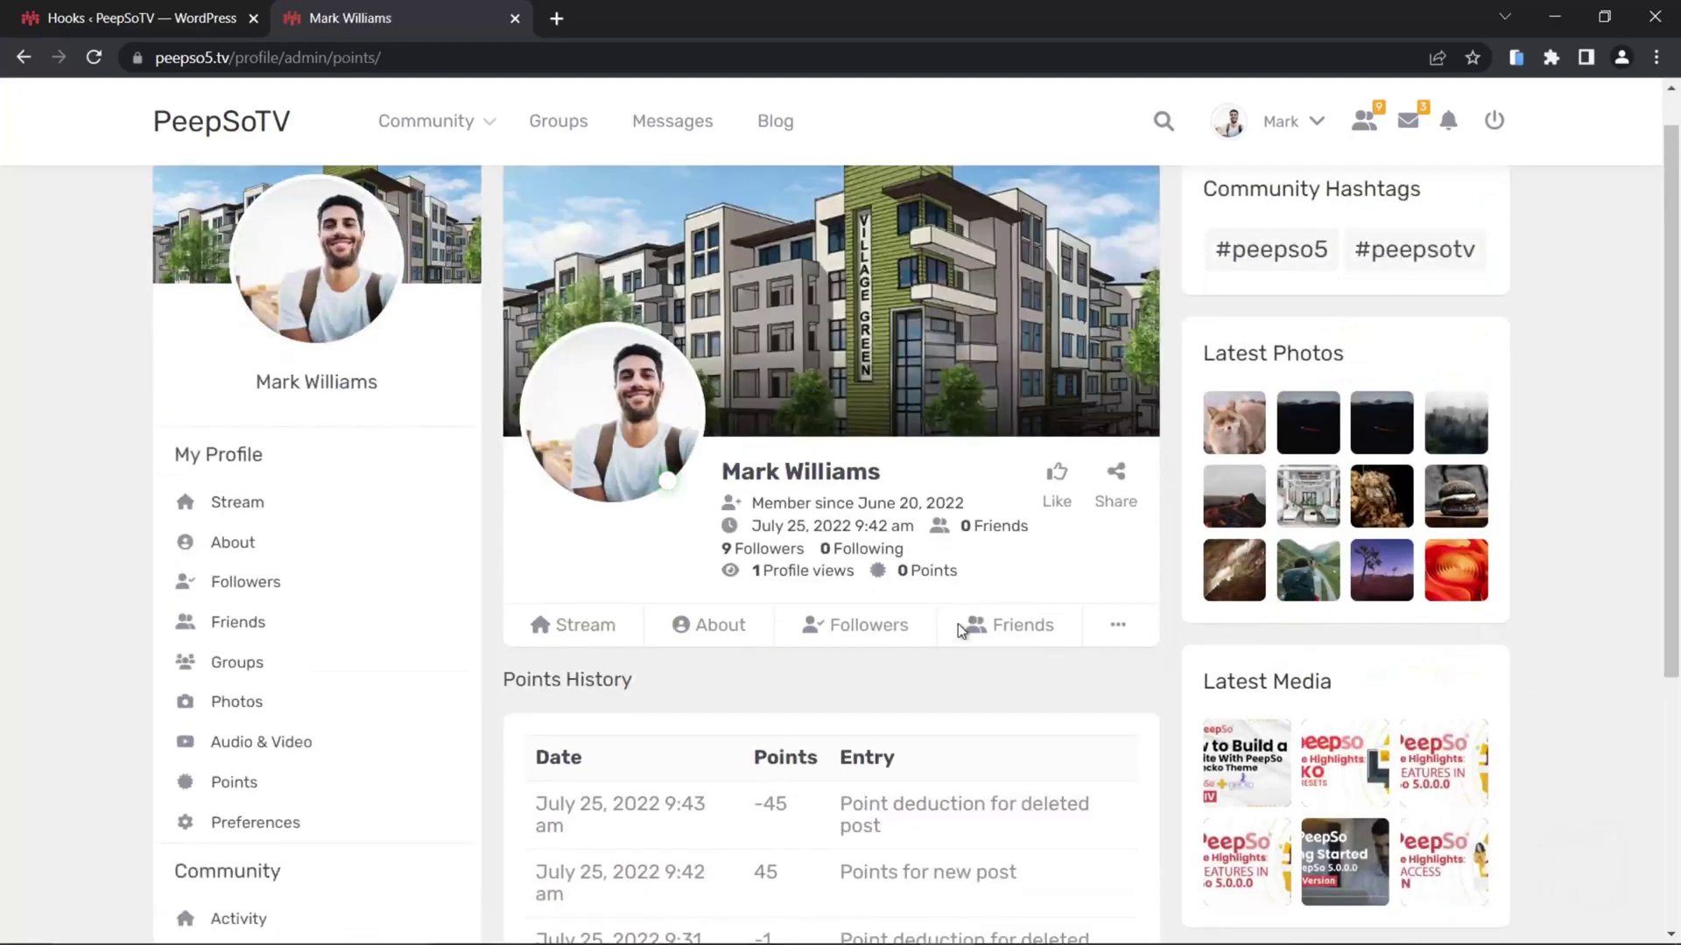
{"action": "scroll", "coordinate": [961, 631], "scroll_direction": "down", "scroll_amount": 3}
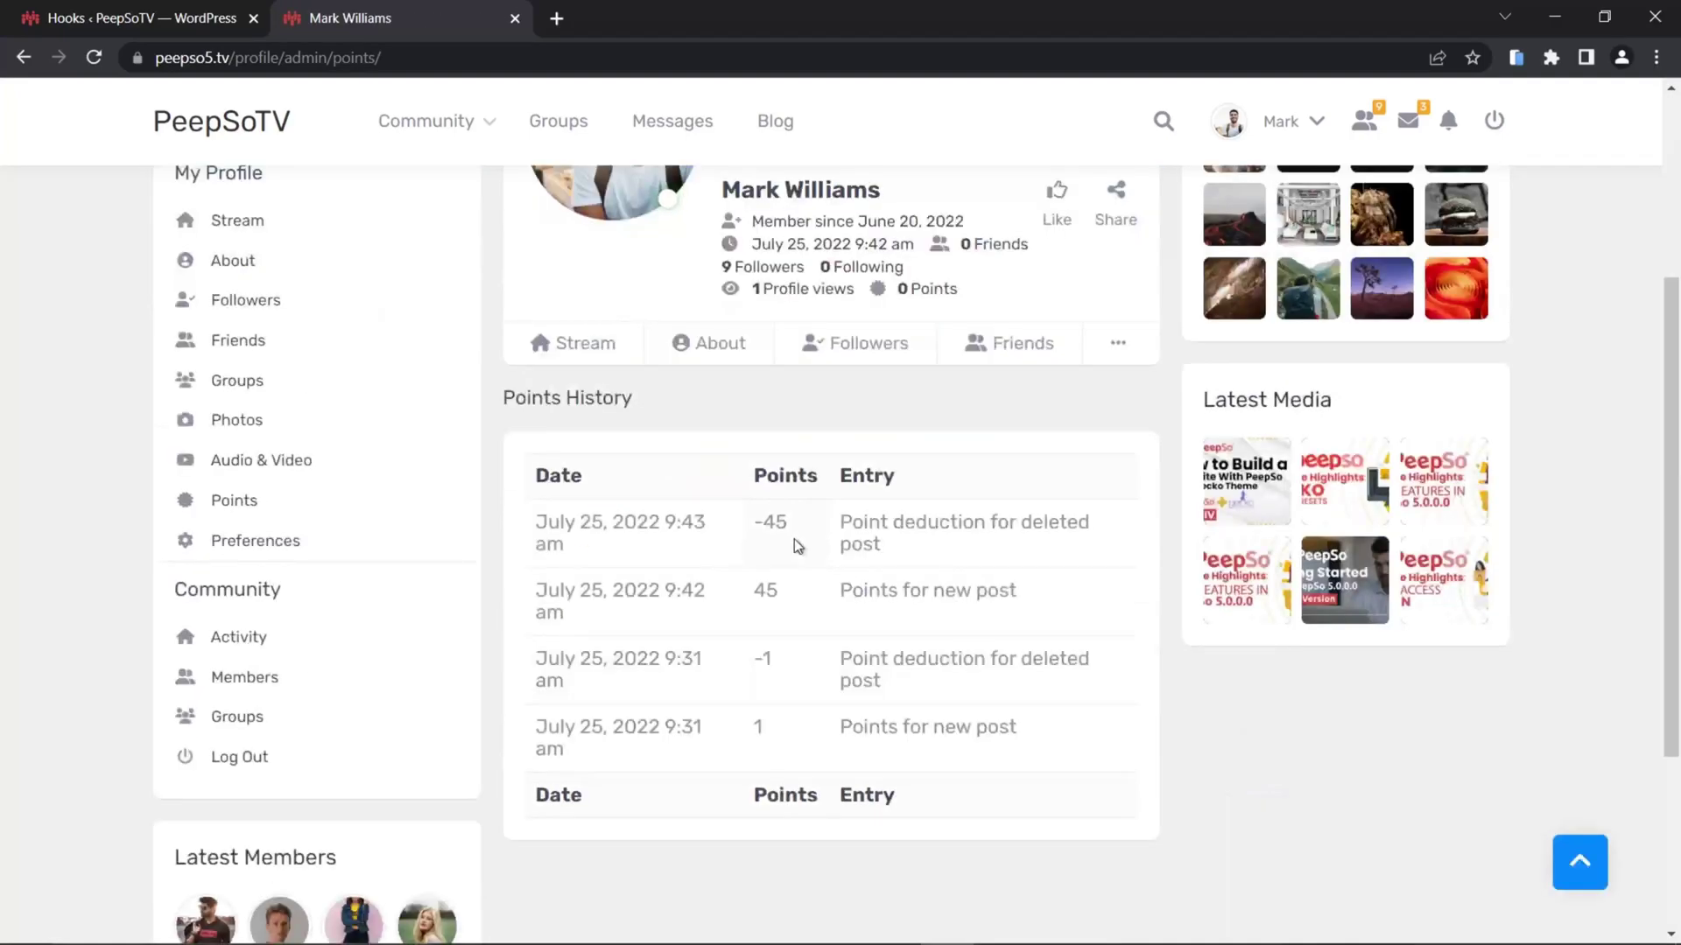
- Back in the myCred Hooks admin, review the PeepSo point rules down to the profile avatar hooks and Save button
{"action": "left_click", "coordinate": [263, 12]}
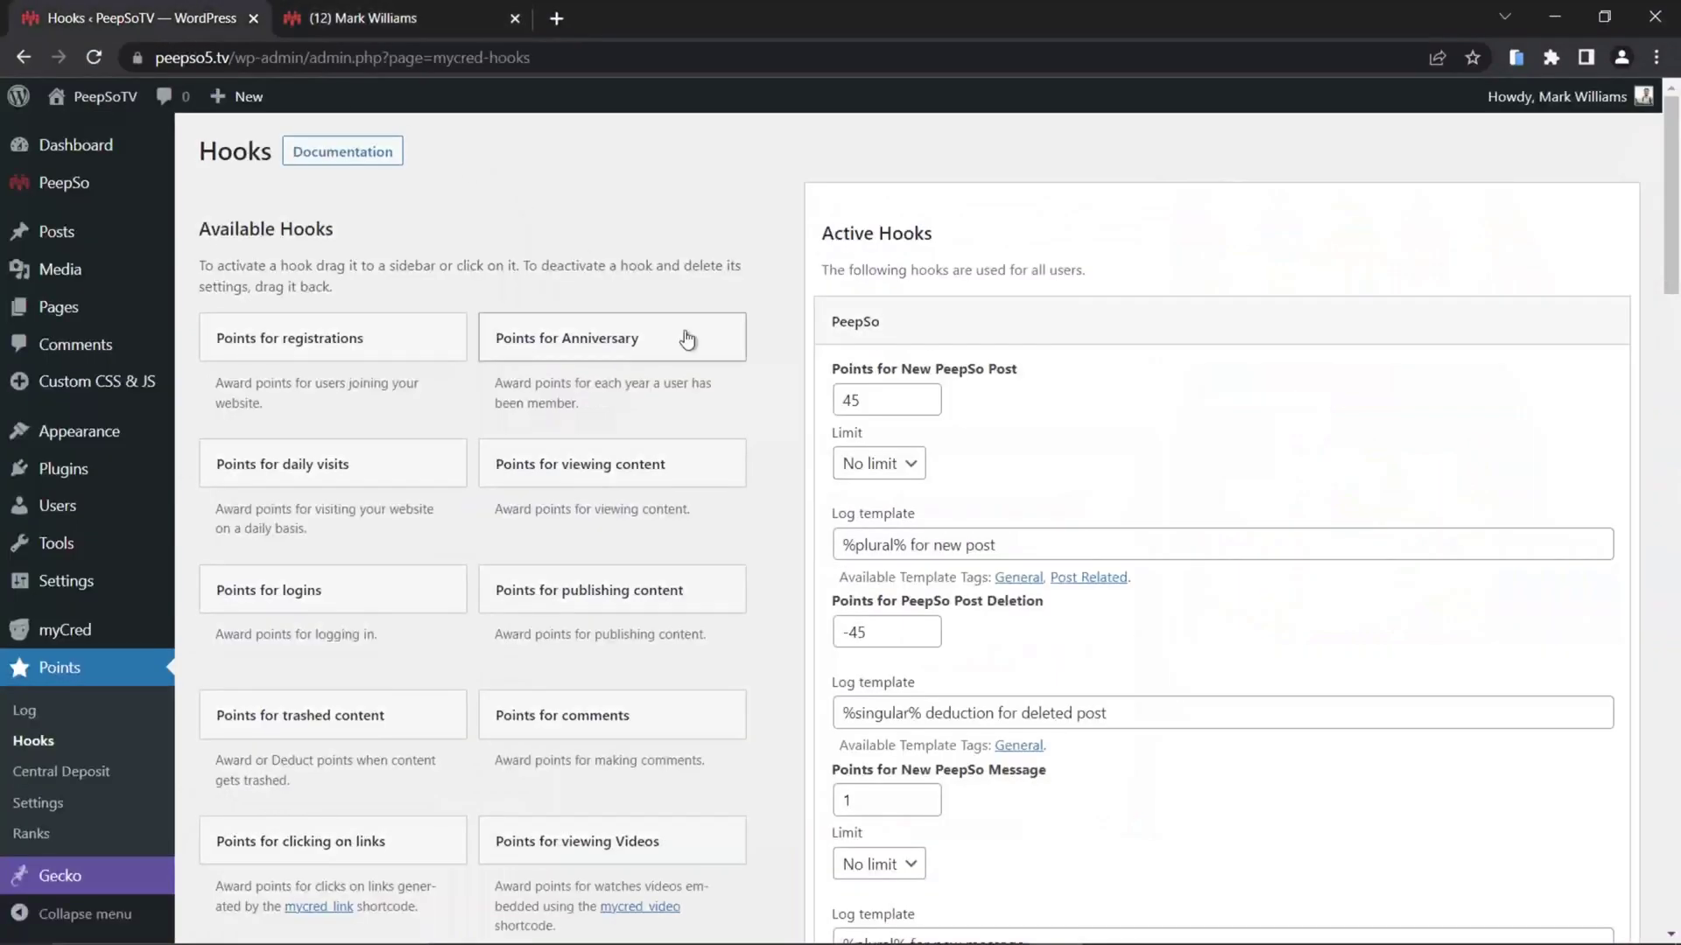
{"action": "scroll", "coordinate": [1260, 420], "scroll_direction": "down", "scroll_amount": 4}
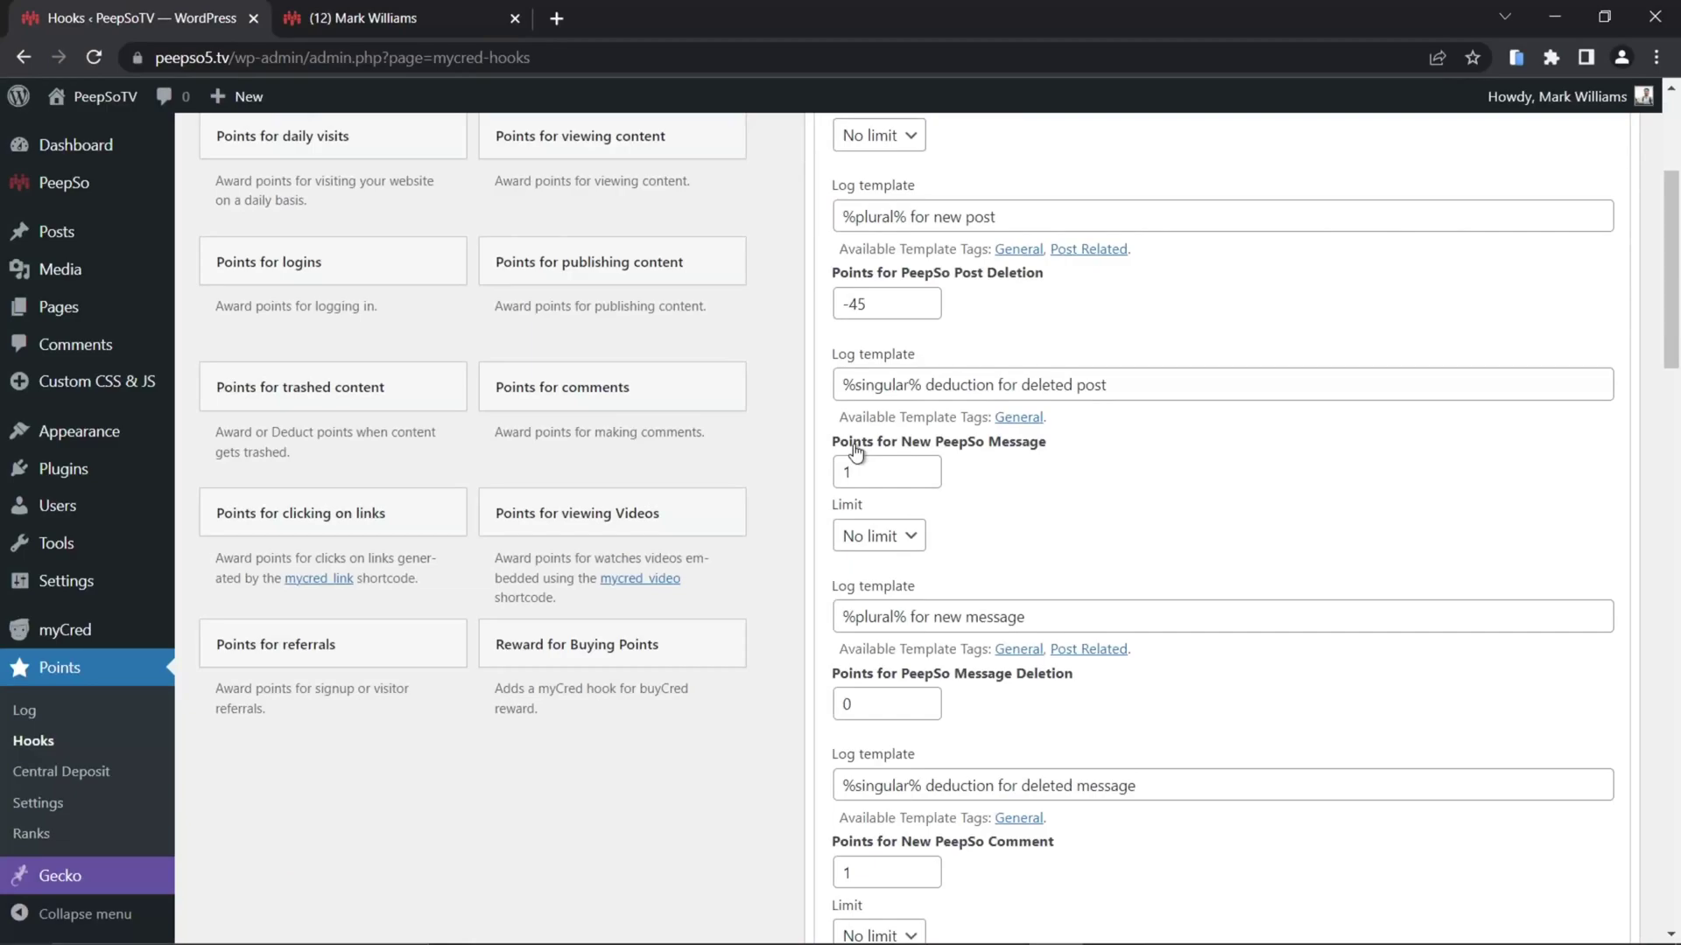
{"action": "scroll", "coordinate": [1316, 465], "scroll_direction": "down", "scroll_amount": 2}
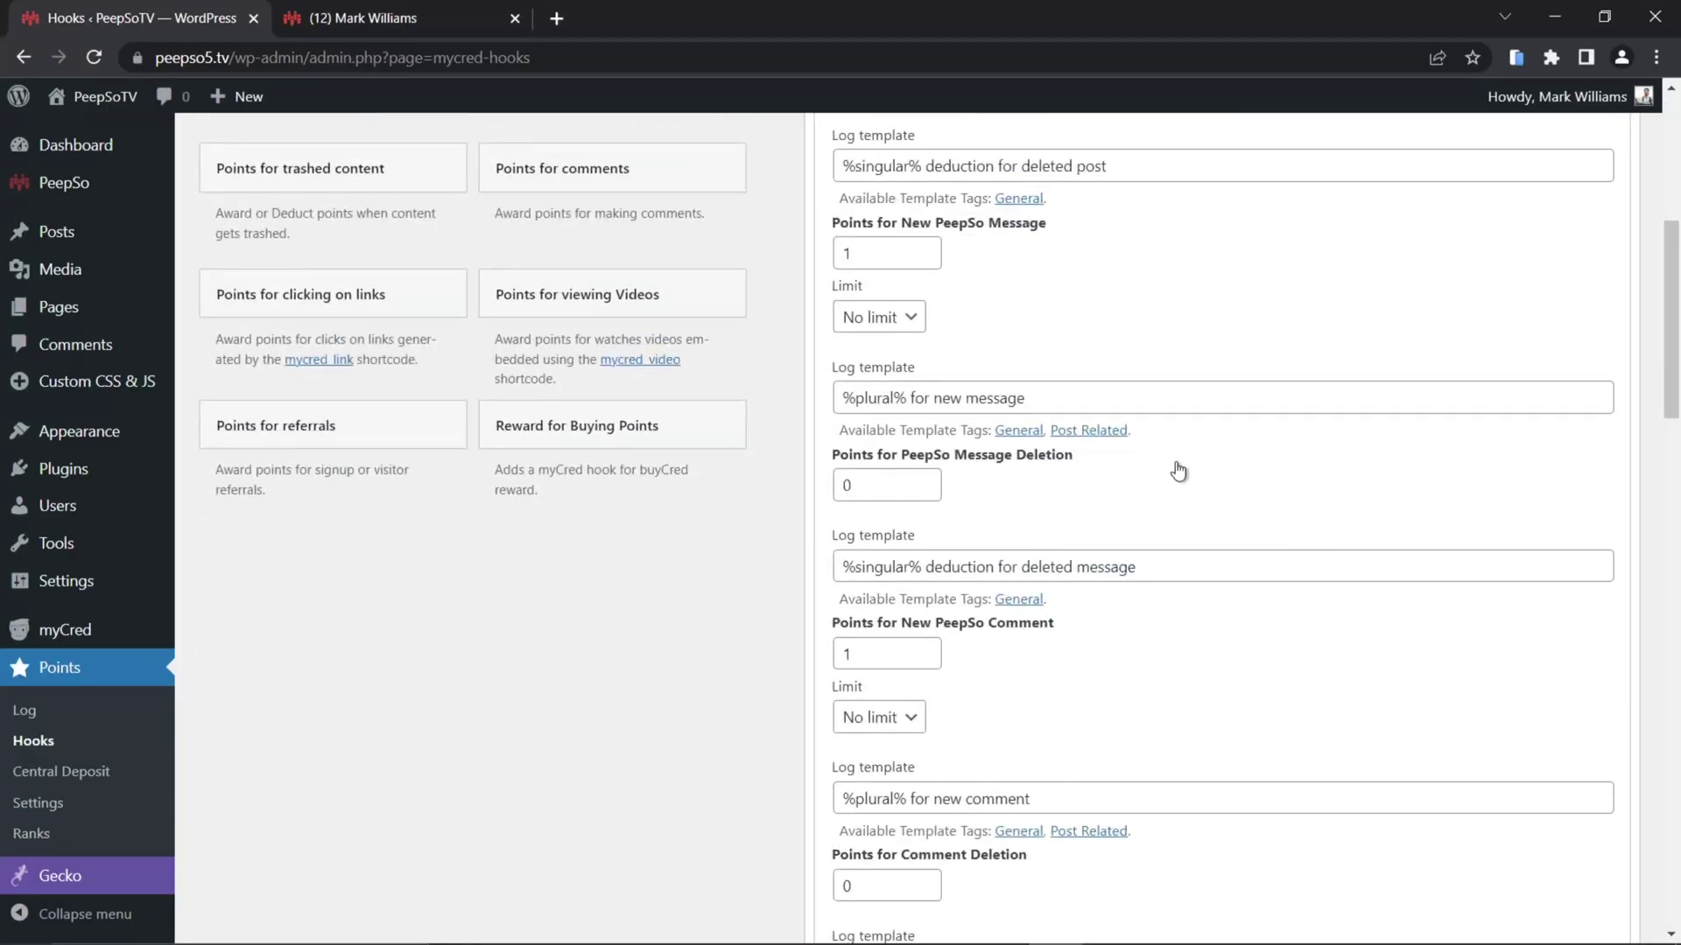
{"action": "scroll", "coordinate": [1289, 466], "scroll_direction": "down", "scroll_amount": 2}
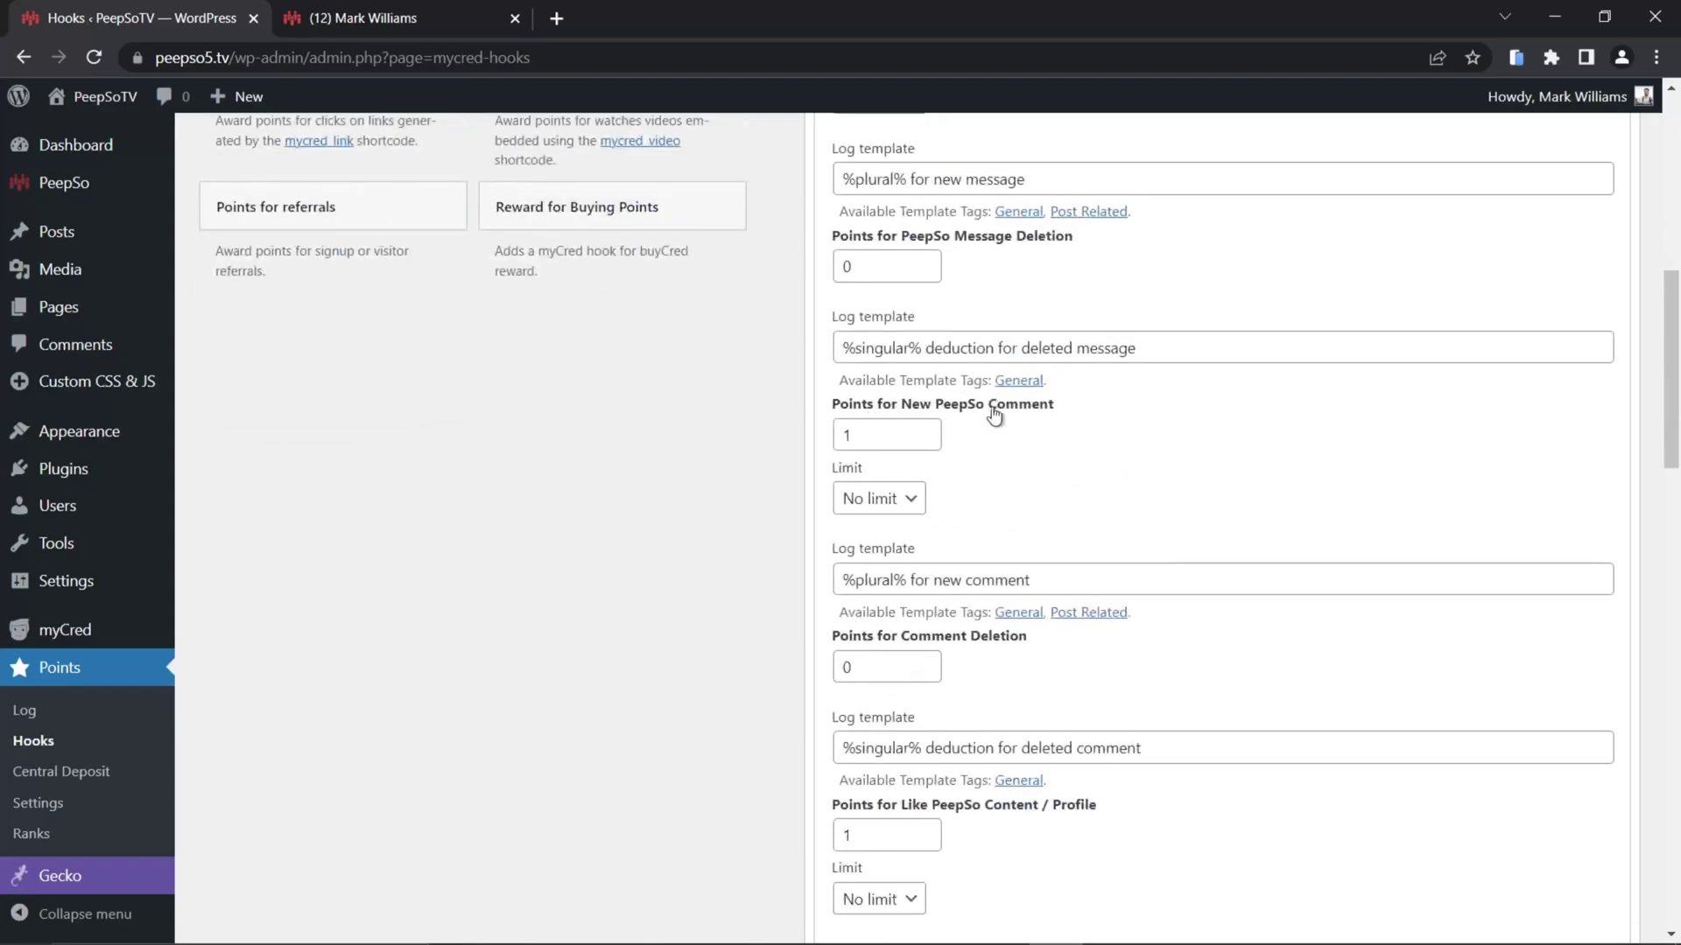
{"action": "scroll", "coordinate": [1173, 434], "scroll_direction": "down", "scroll_amount": 1}
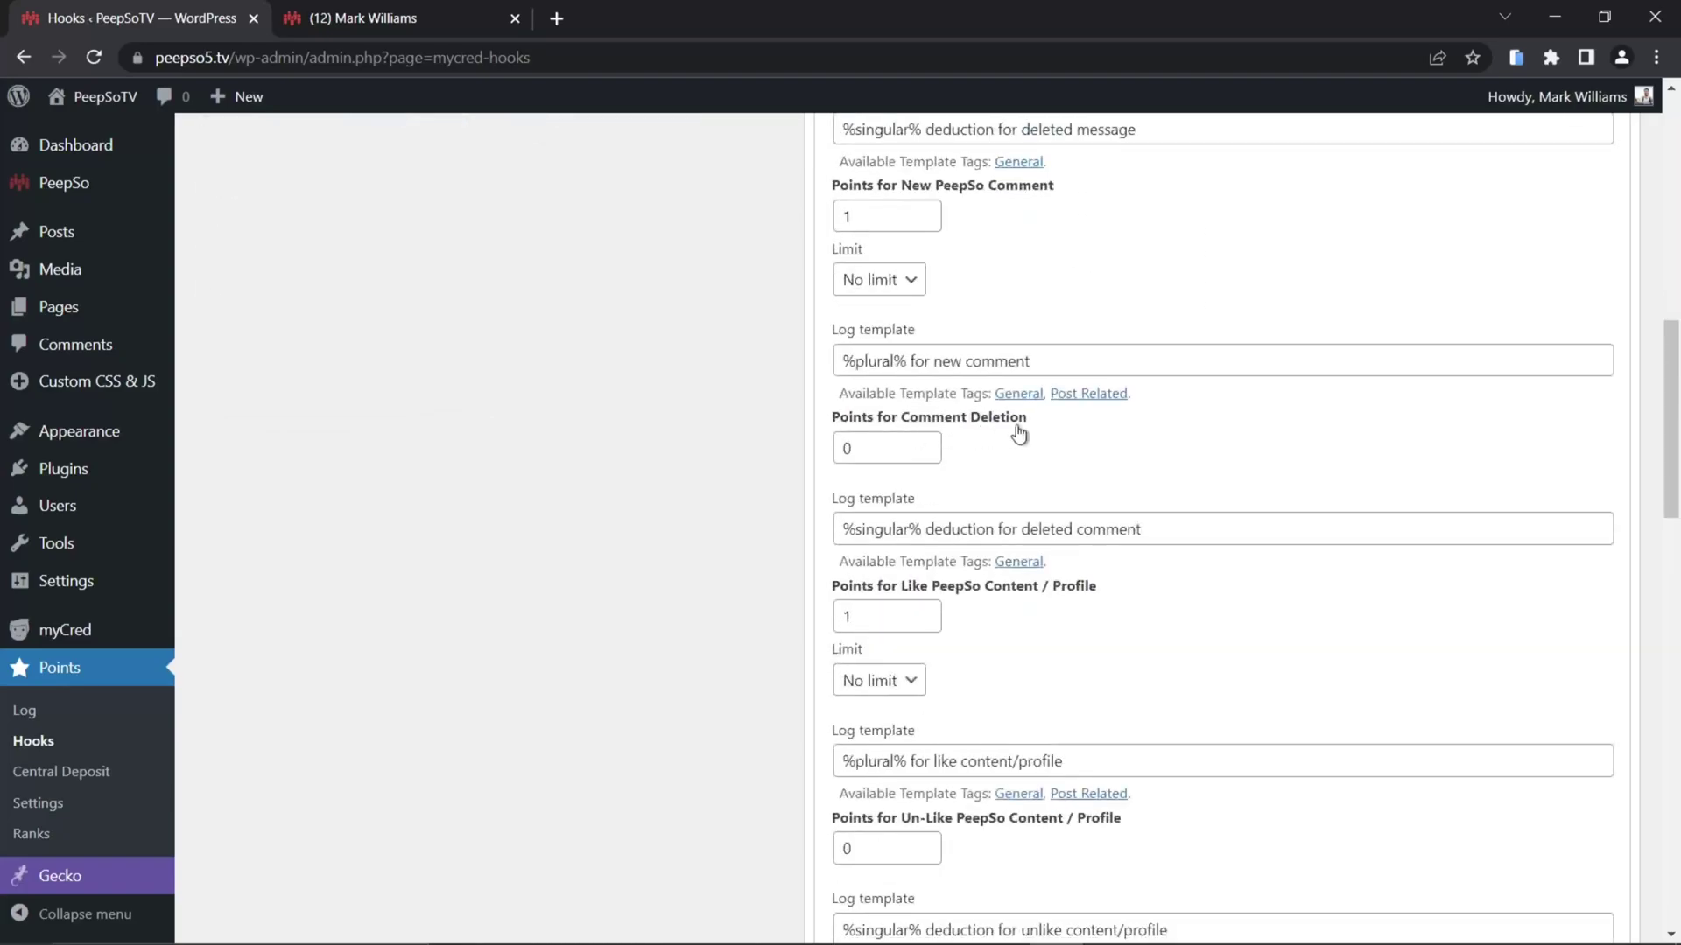
{"action": "scroll", "coordinate": [1271, 450], "scroll_direction": "down", "scroll_amount": 2}
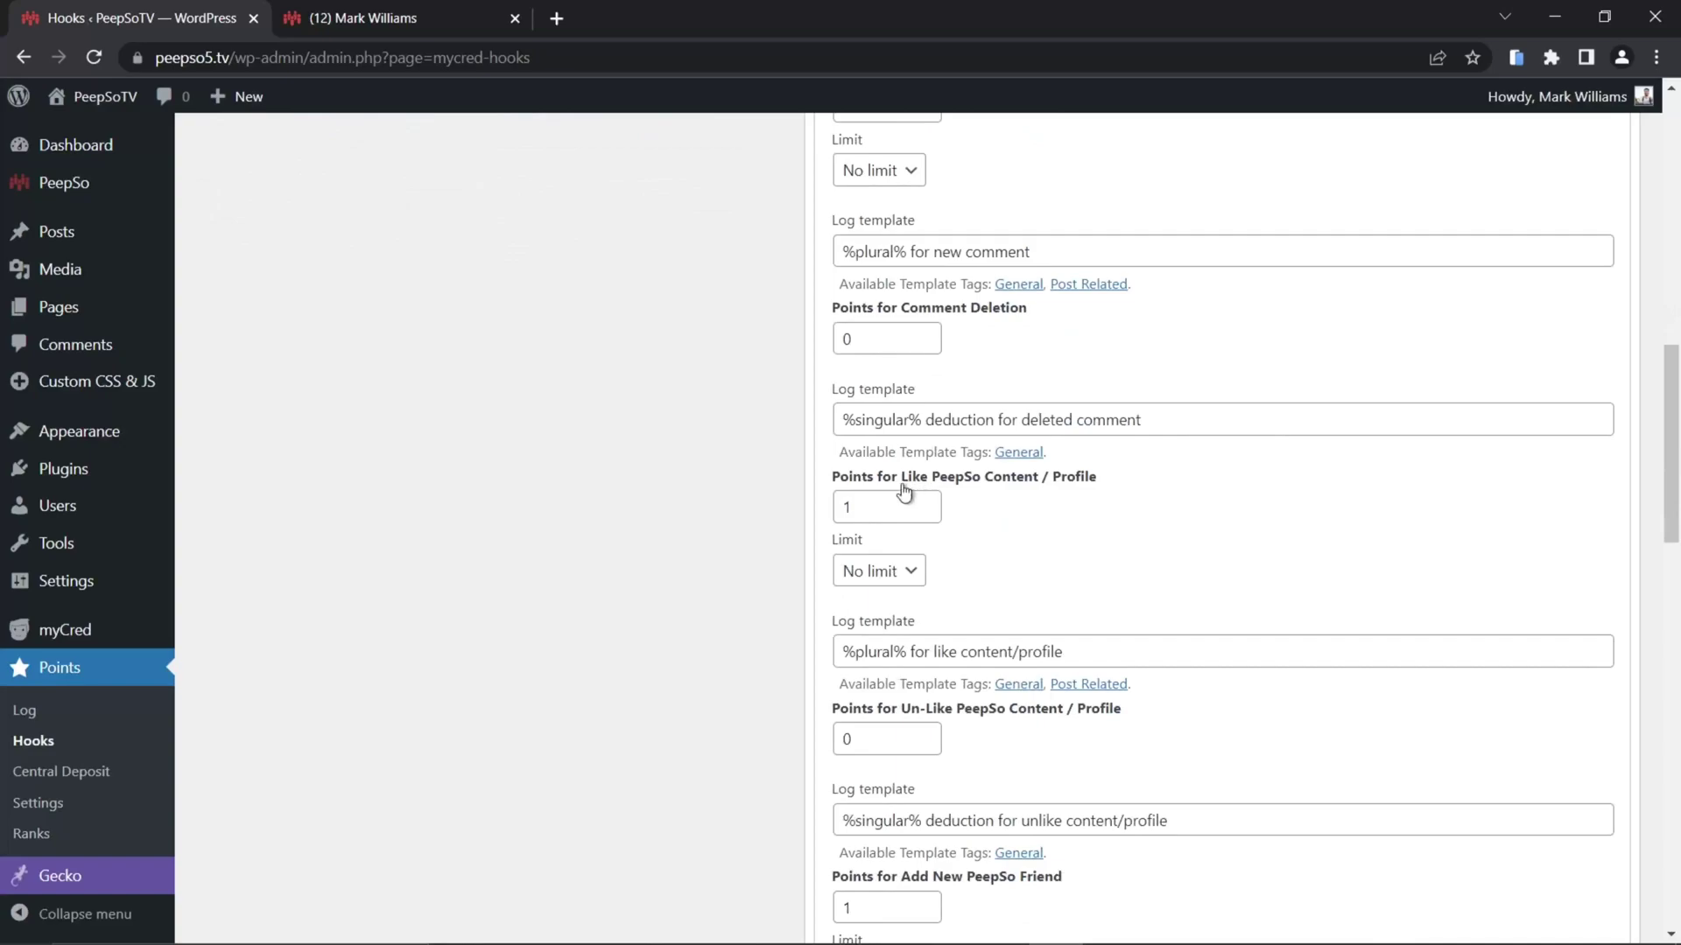
{"action": "scroll", "coordinate": [1198, 492], "scroll_direction": "down", "scroll_amount": 3}
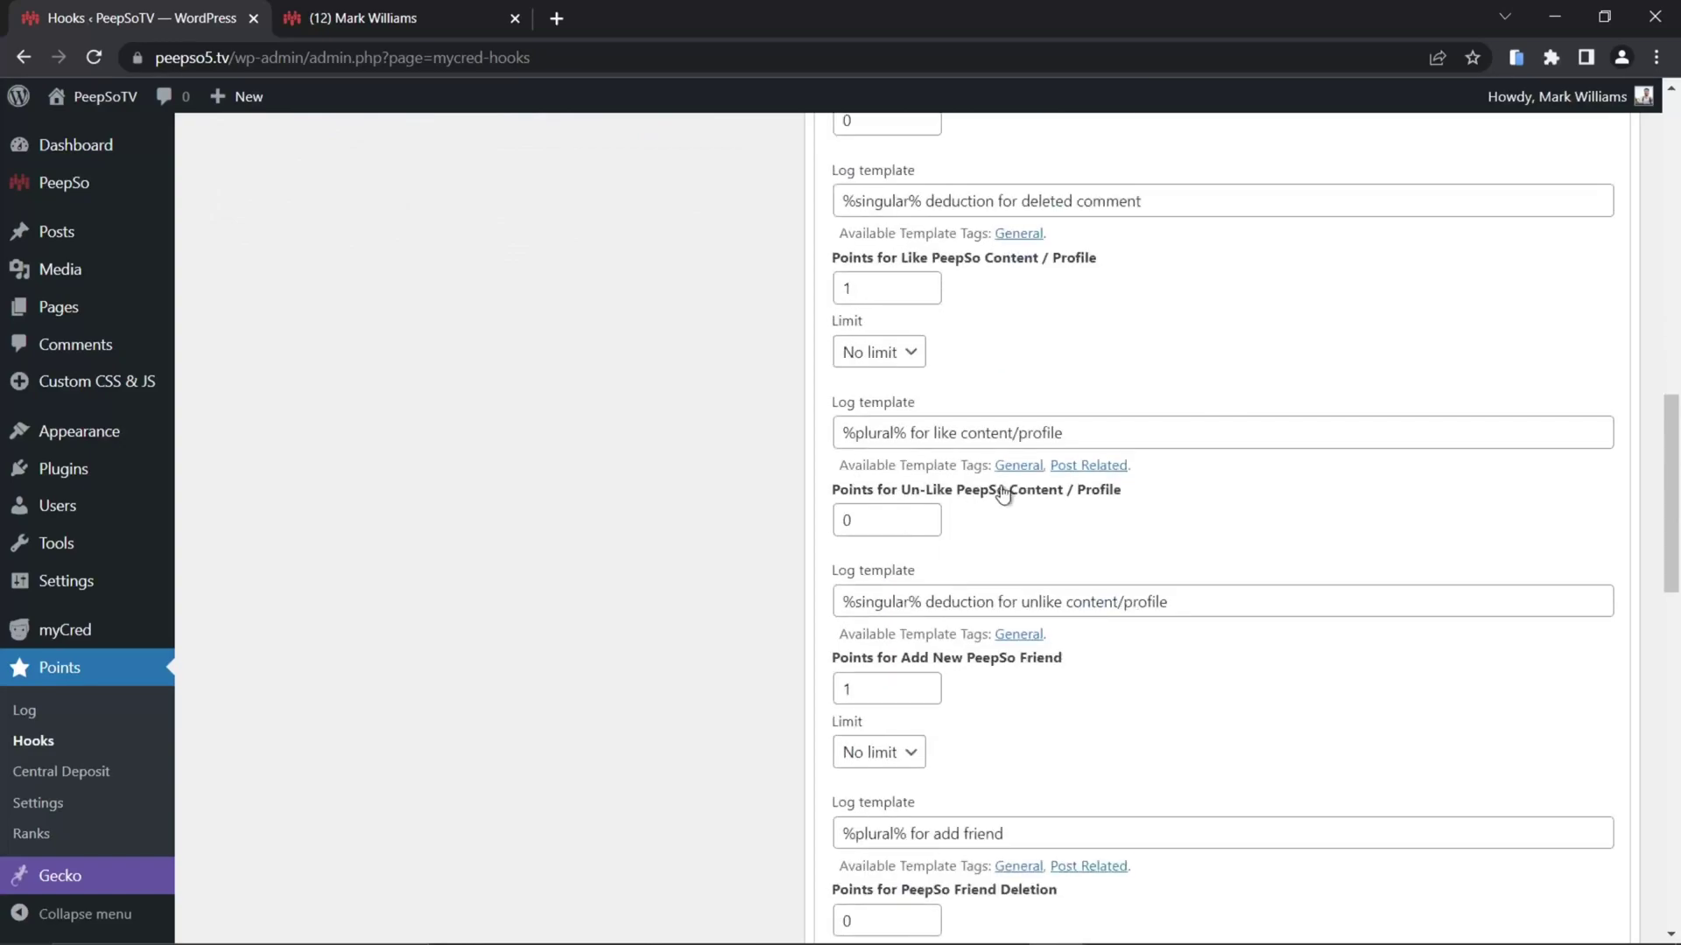
{"action": "scroll", "coordinate": [1245, 505], "scroll_direction": "down", "scroll_amount": 1}
{"action": "scroll", "coordinate": [1244, 505], "scroll_direction": "down", "scroll_amount": 1}
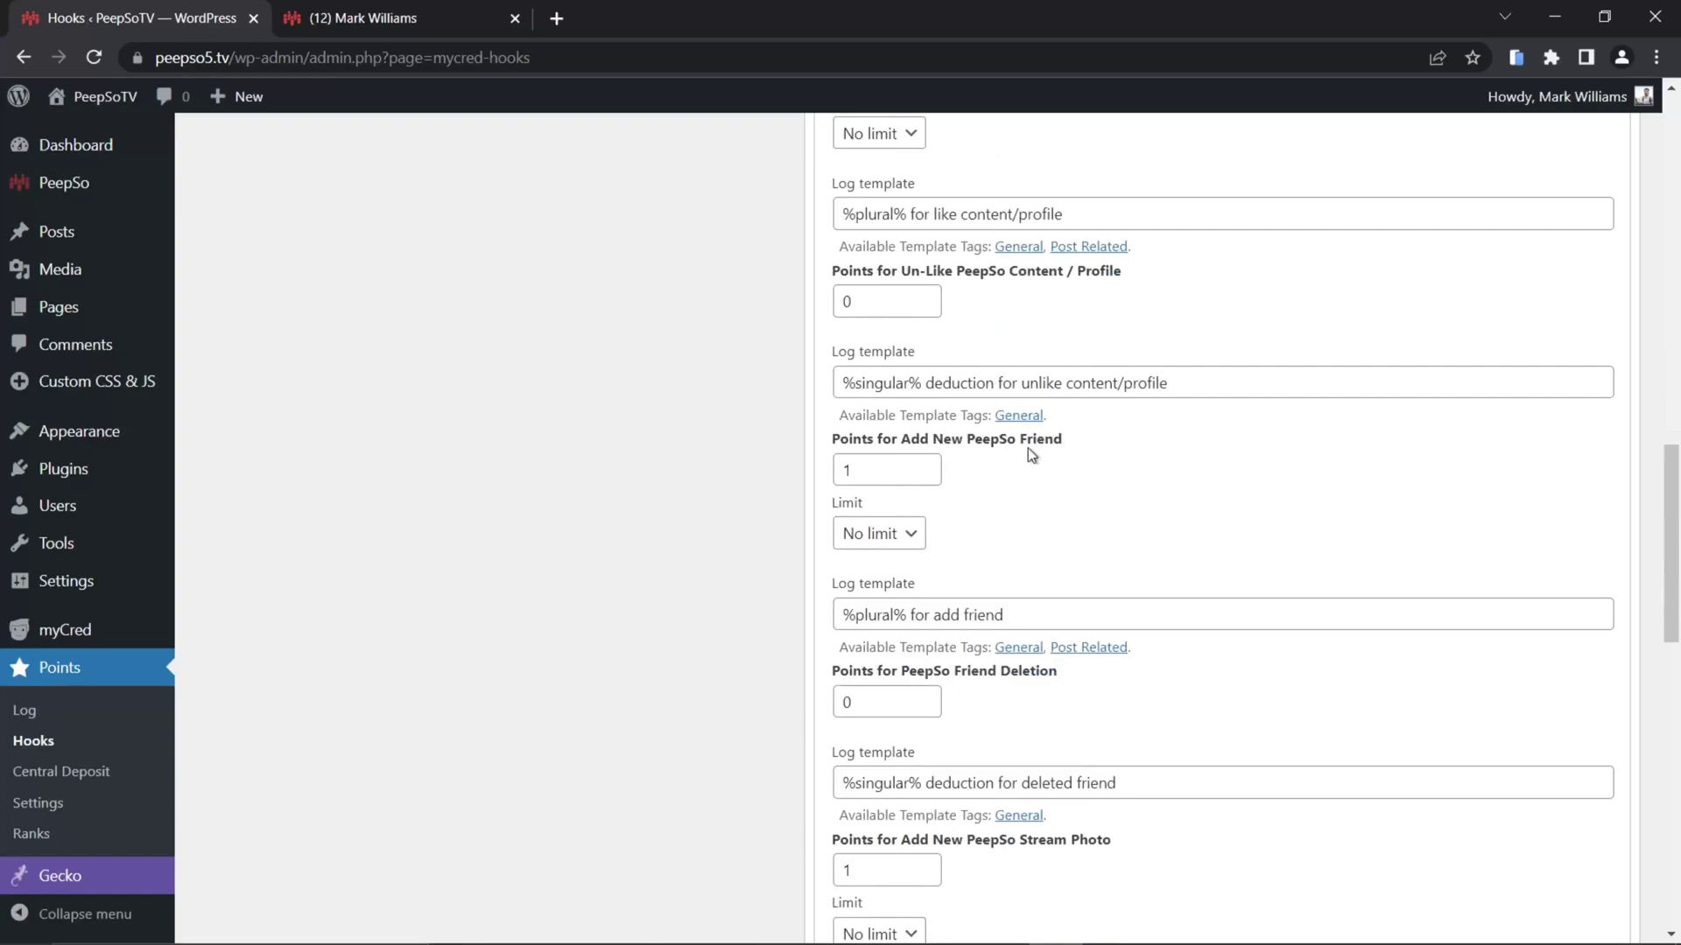
{"action": "scroll", "coordinate": [1238, 459], "scroll_direction": "down", "scroll_amount": 2}
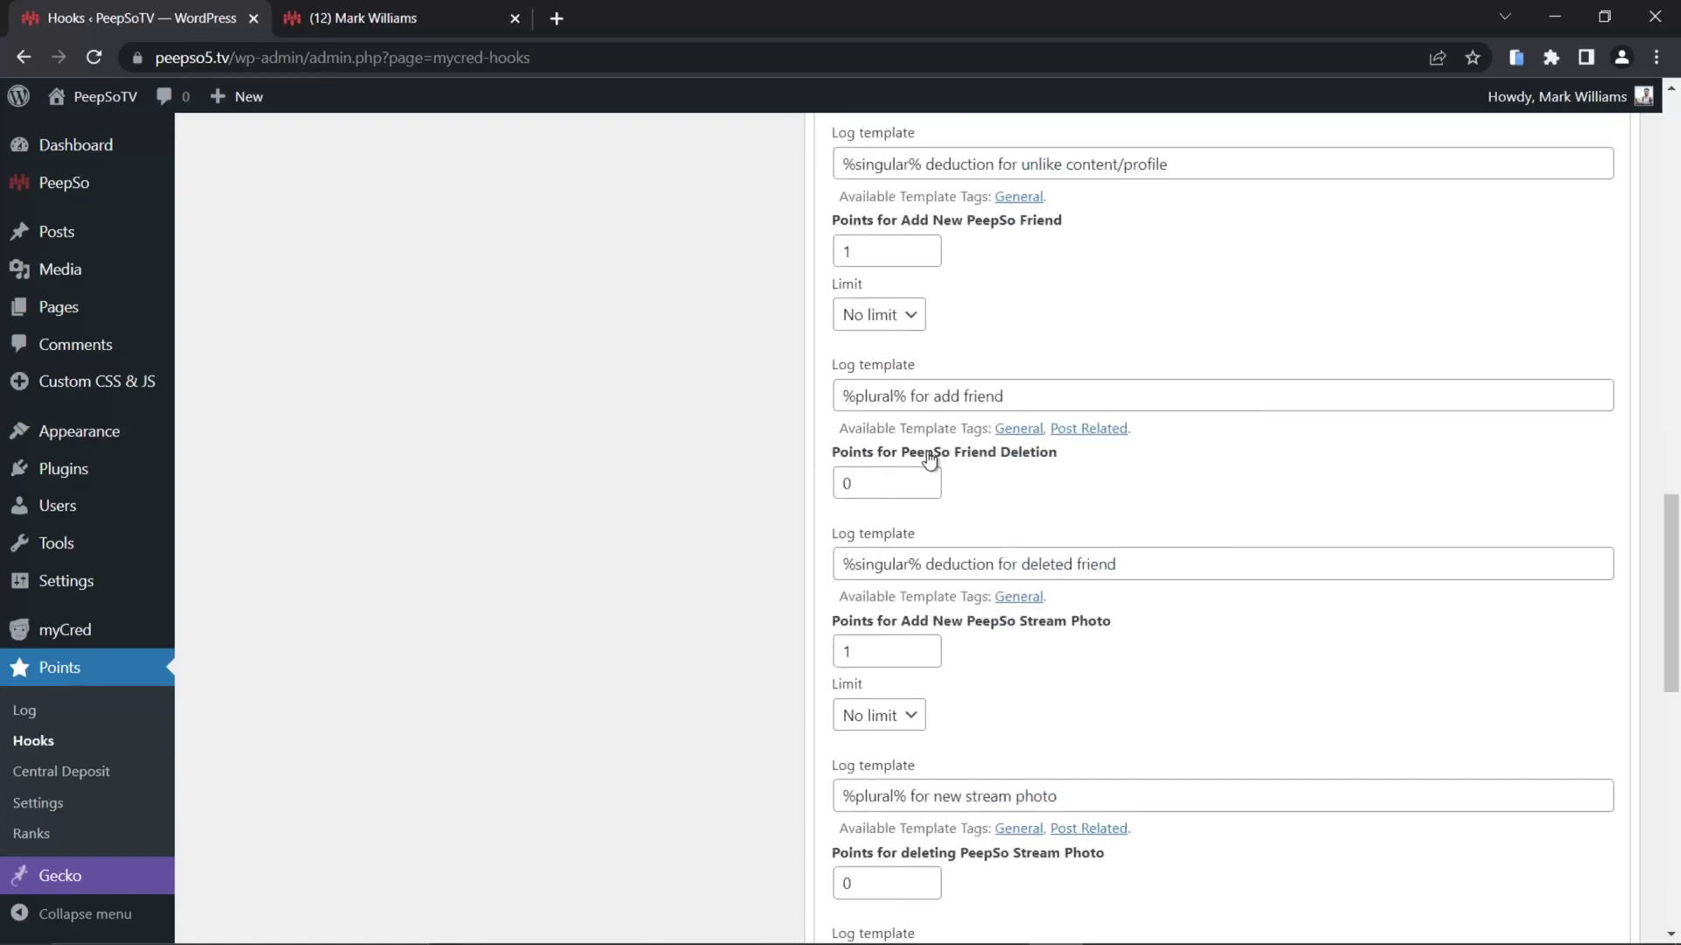
{"action": "scroll", "coordinate": [1138, 464], "scroll_direction": "down", "scroll_amount": 2}
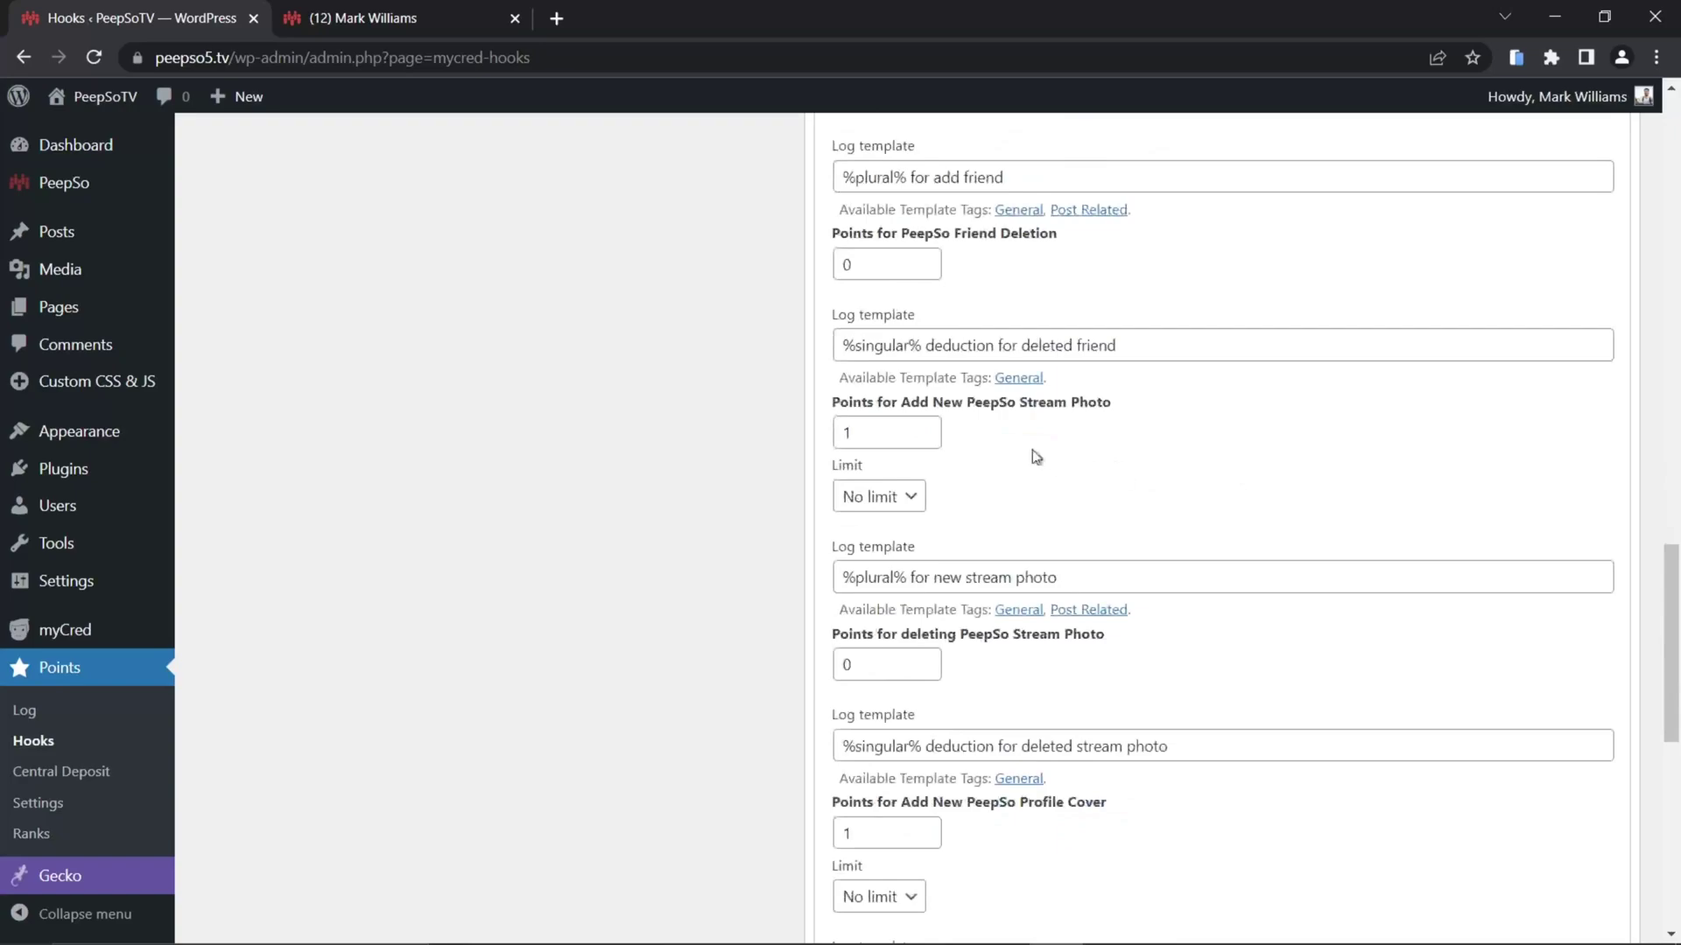
{"action": "scroll", "coordinate": [1208, 434], "scroll_direction": "down", "scroll_amount": 2}
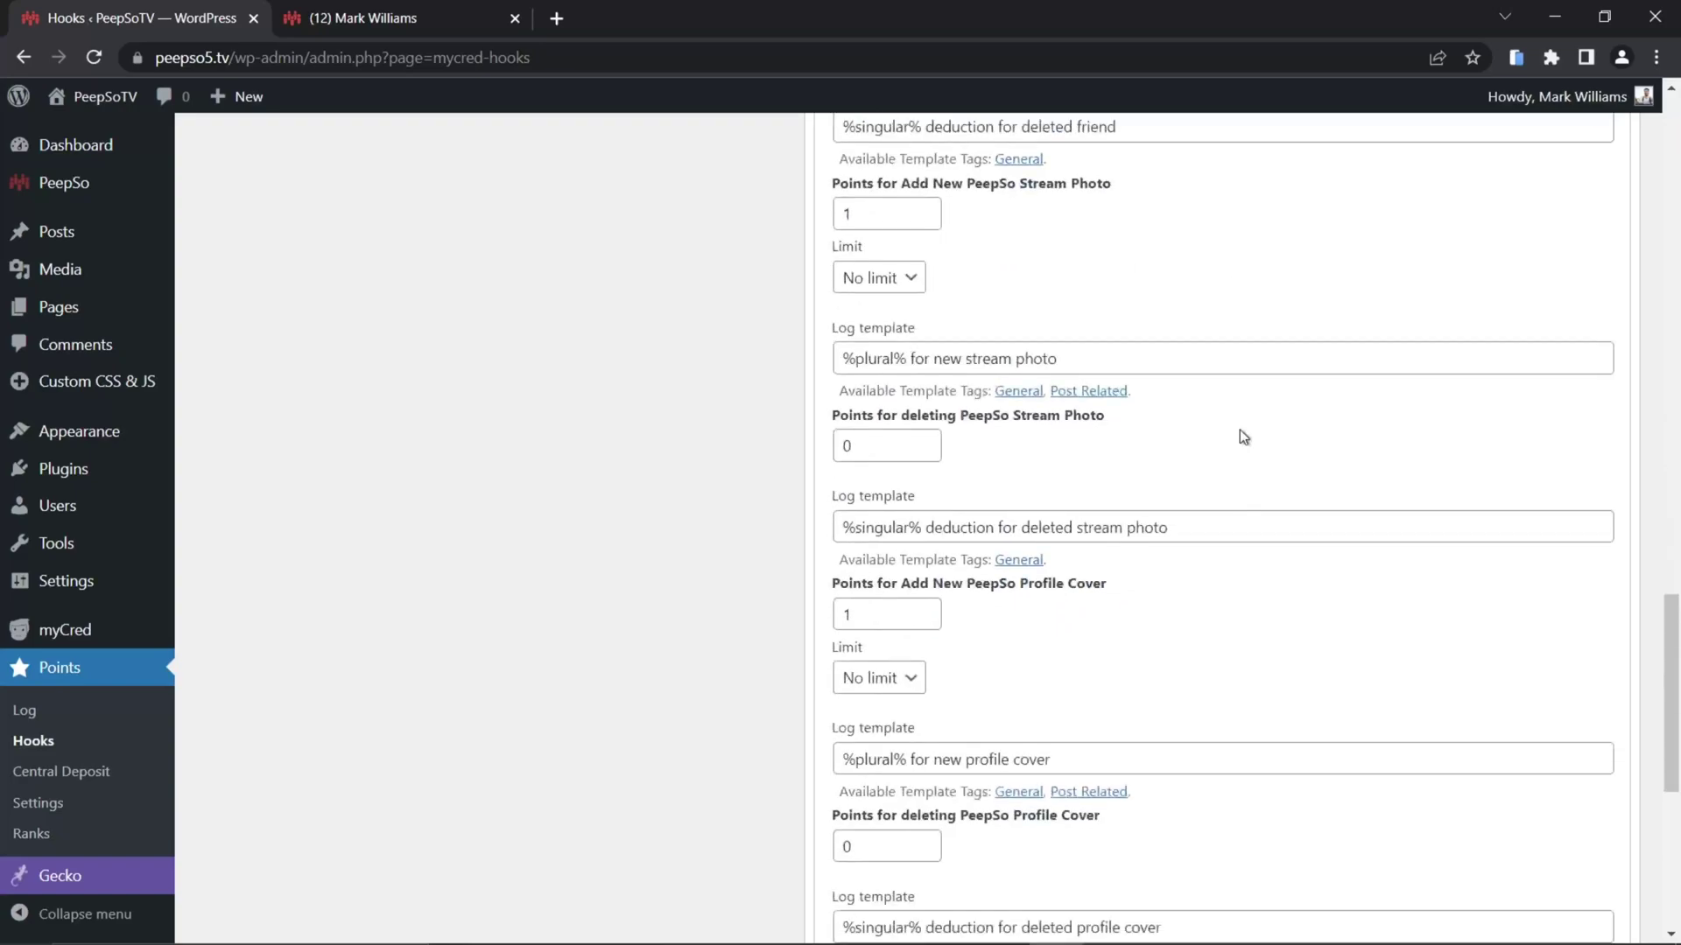
{"action": "scroll", "coordinate": [1138, 438], "scroll_direction": "down", "scroll_amount": 1}
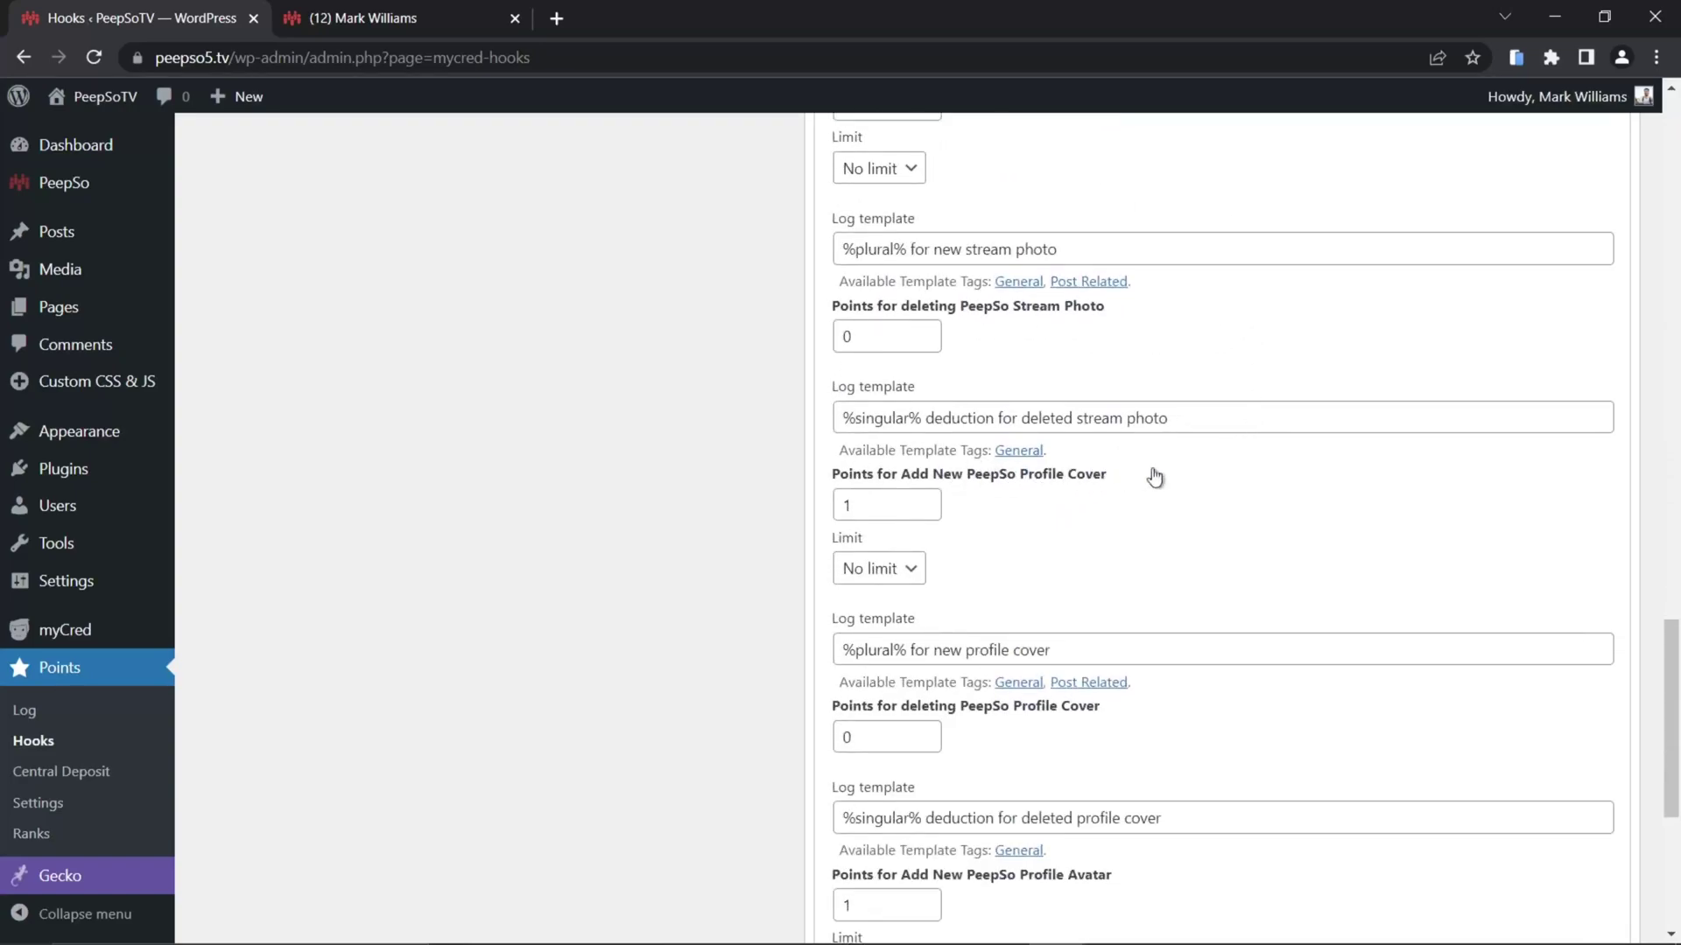
{"action": "scroll", "coordinate": [1164, 472], "scroll_direction": "down", "scroll_amount": 3}
{"action": "scroll", "coordinate": [1197, 548], "scroll_direction": "down", "scroll_amount": 2}
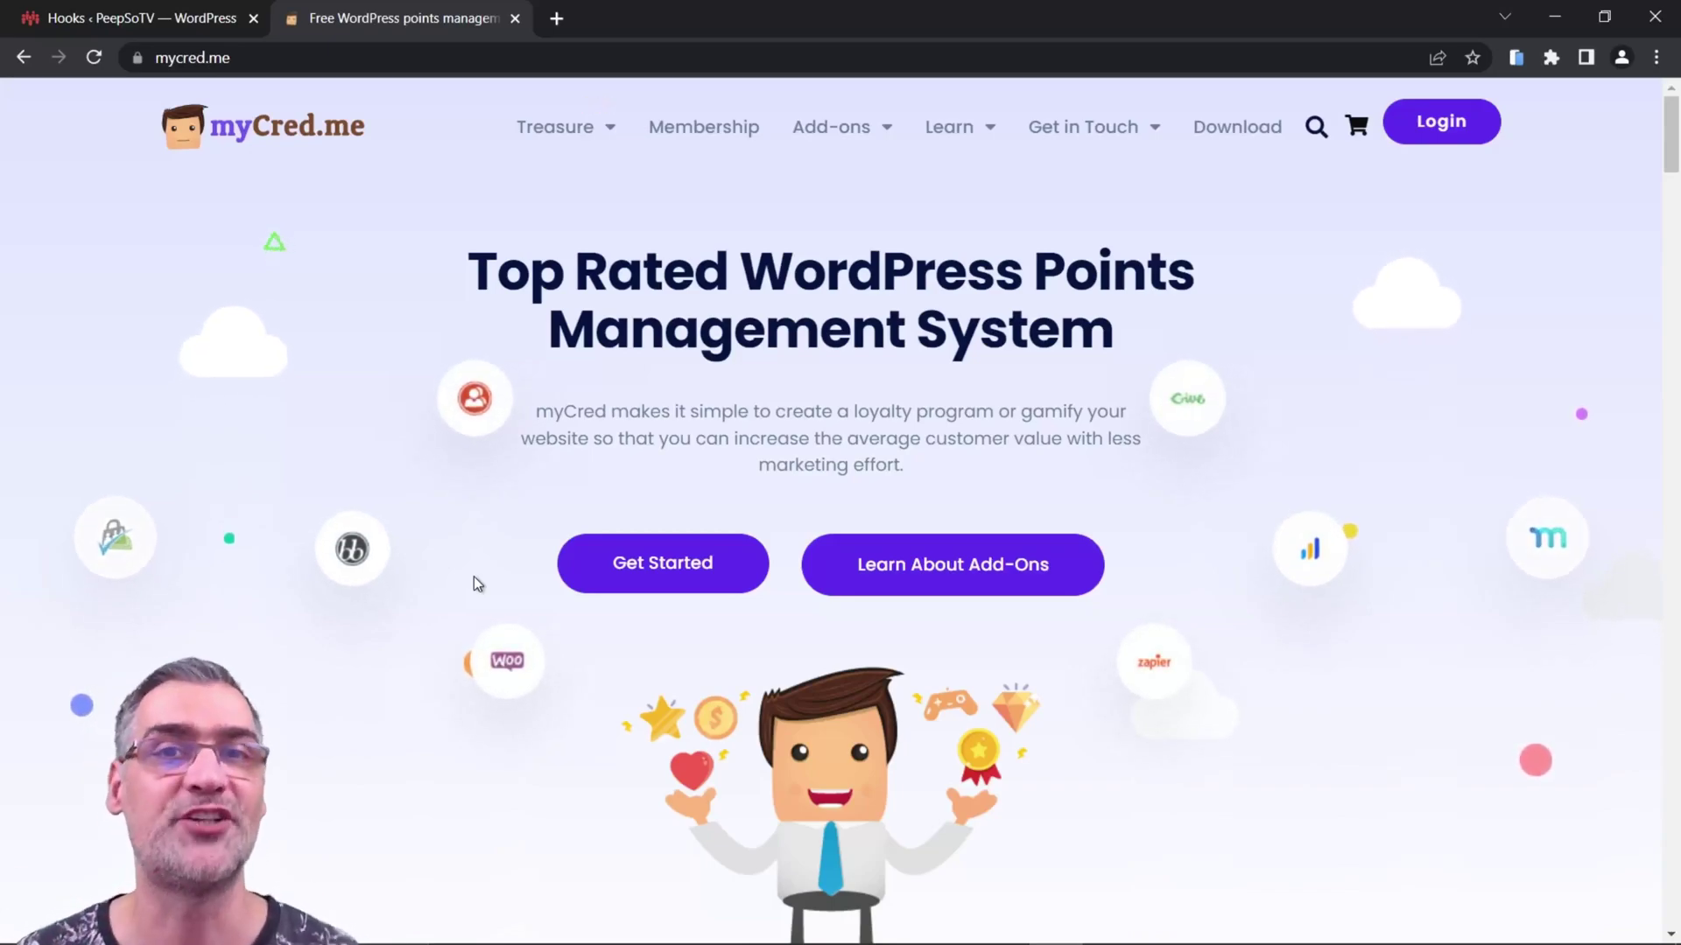
- Return to the WordPress admin and go to the PeepSo Installer page listing the Ultimate Bundle
{"action": "left_click", "coordinate": [86, 17]}
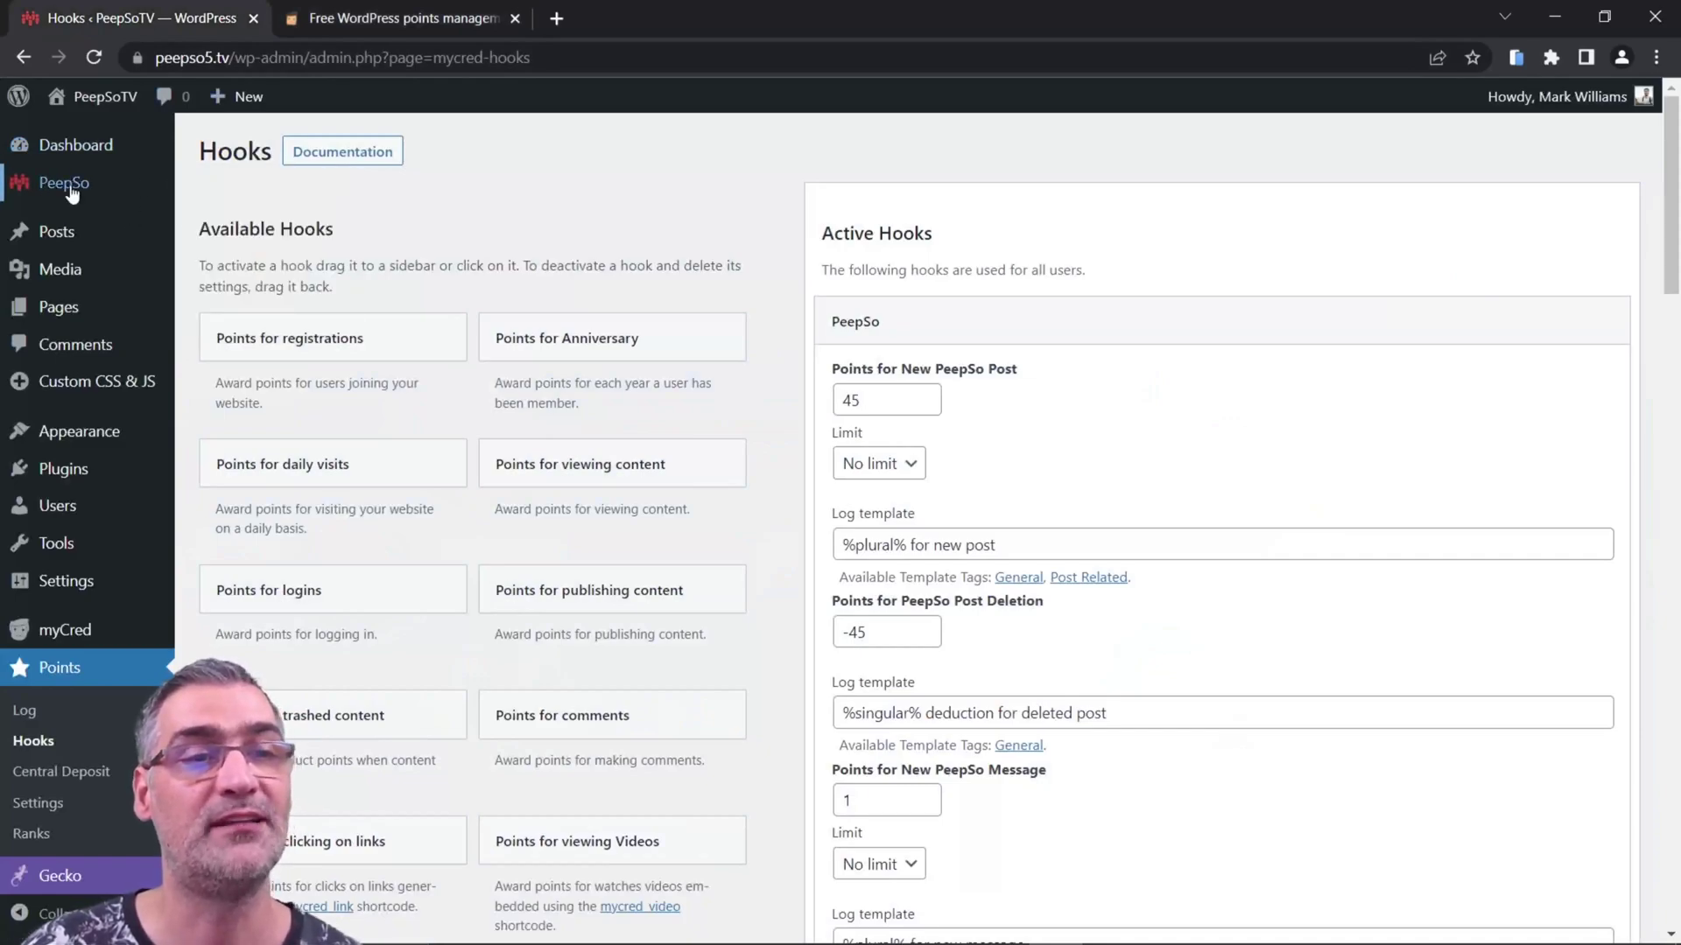
{"action": "mouse_move", "coordinate": [62, 186]}
{"action": "left_click", "coordinate": [218, 296]}
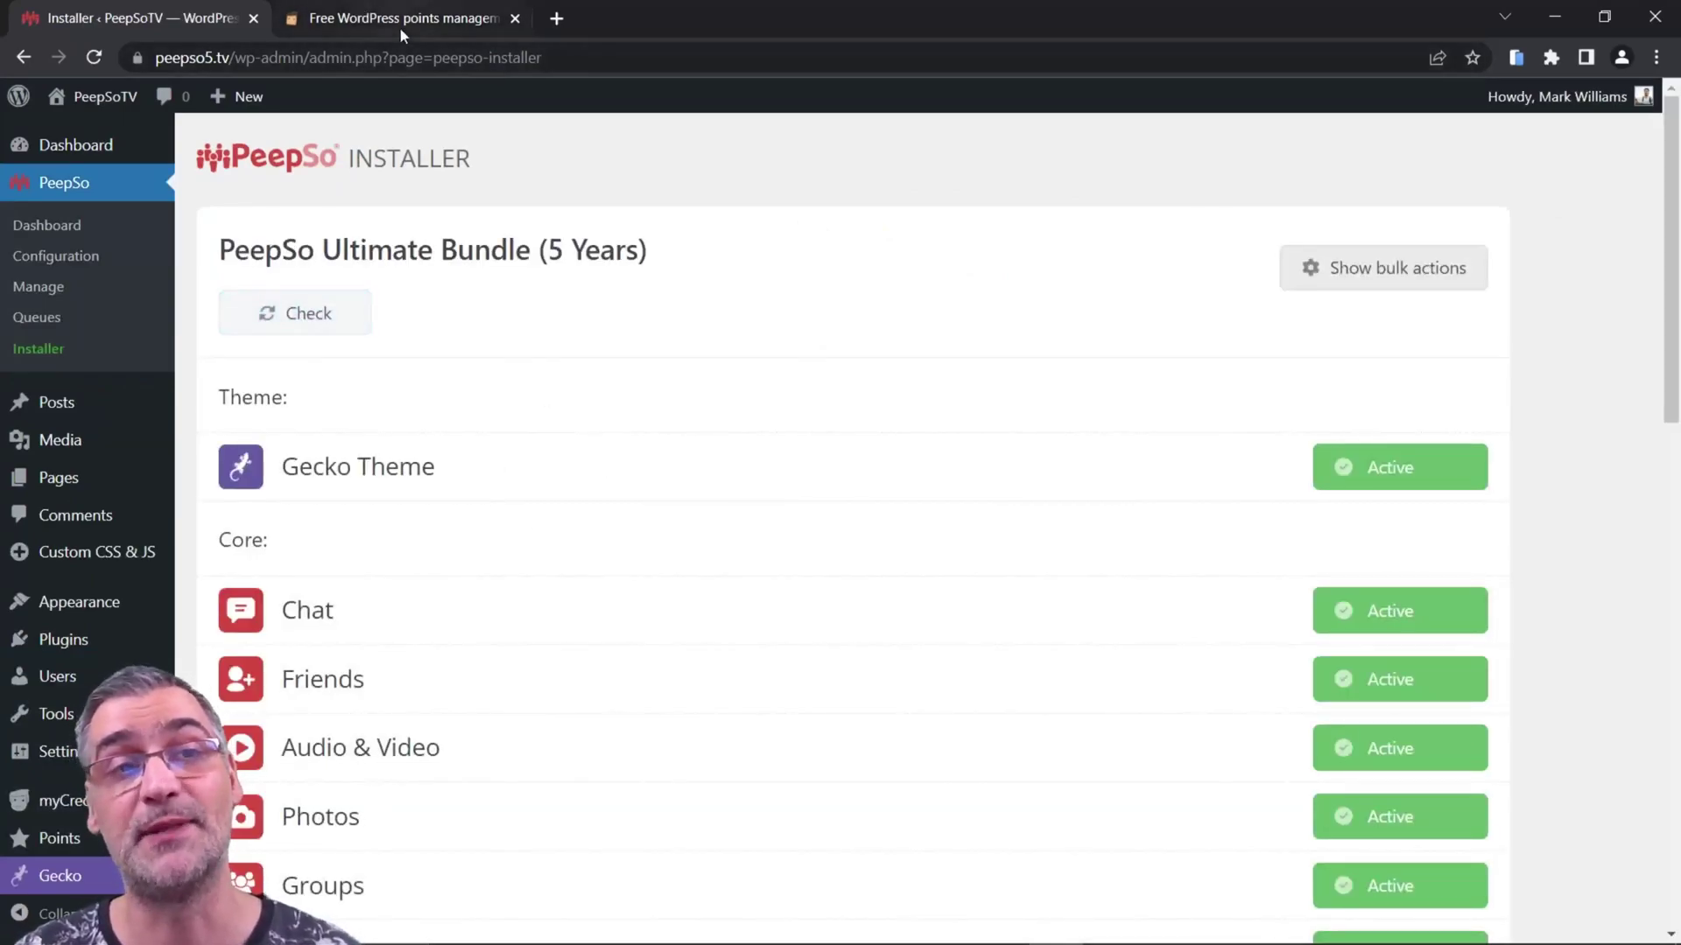
{"action": "left_click", "coordinate": [399, 19]}
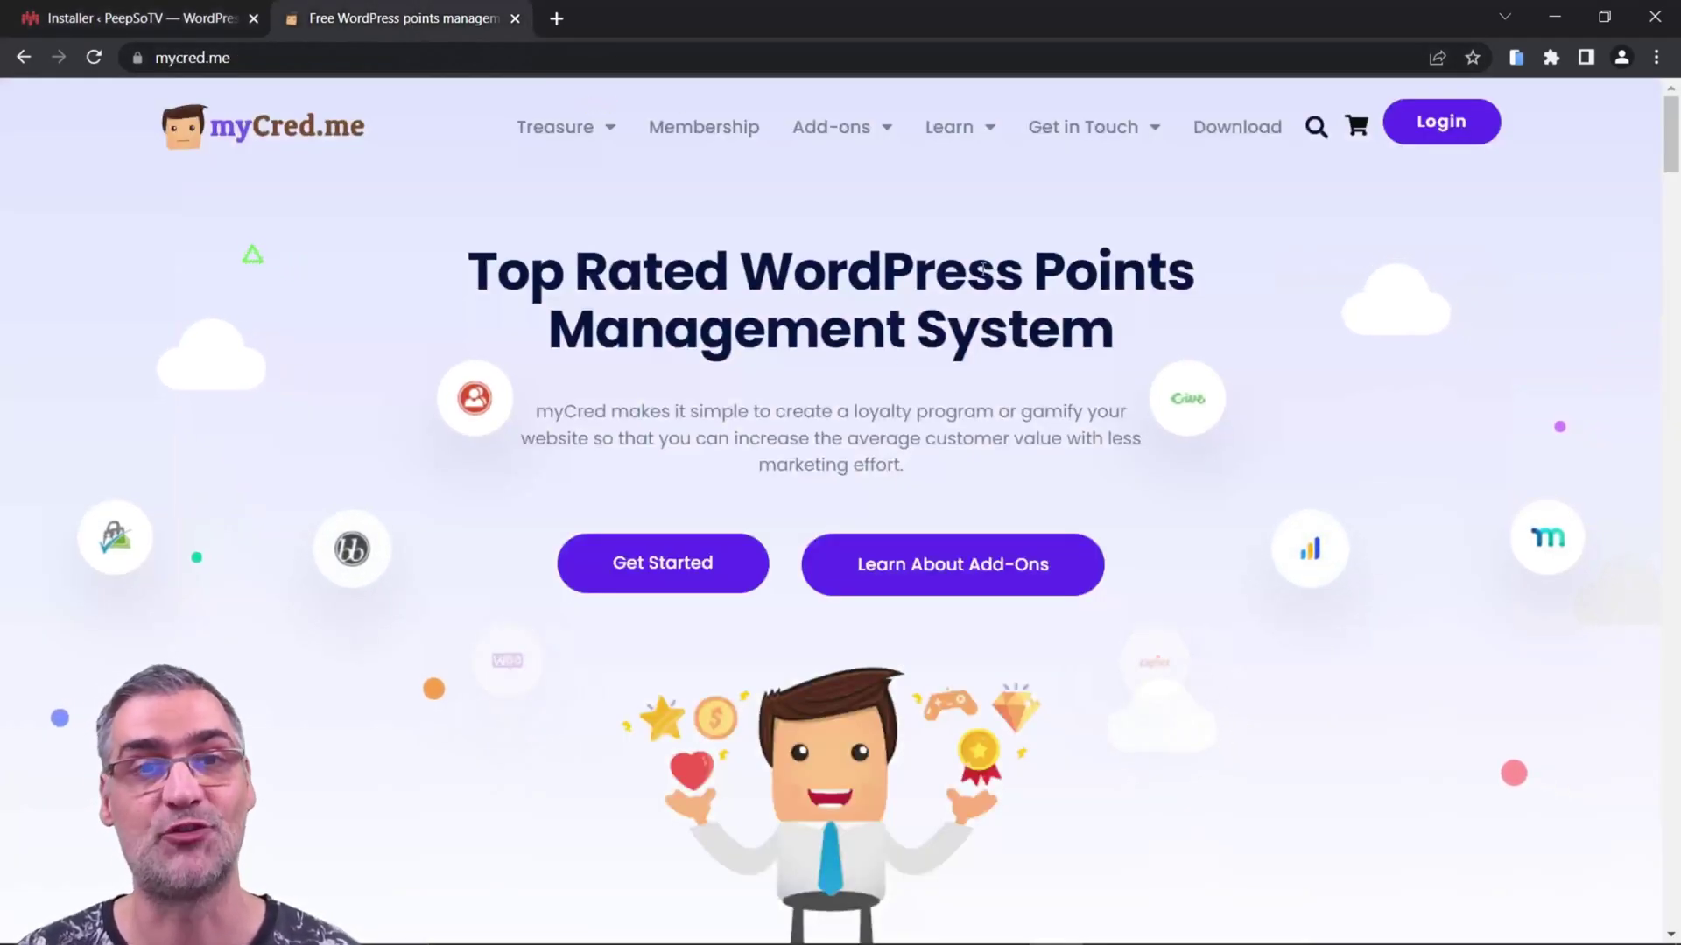
{"action": "left_click", "coordinate": [150, 24]}
{"action": "scroll", "coordinate": [560, 637], "scroll_direction": "down", "scroll_amount": 8}
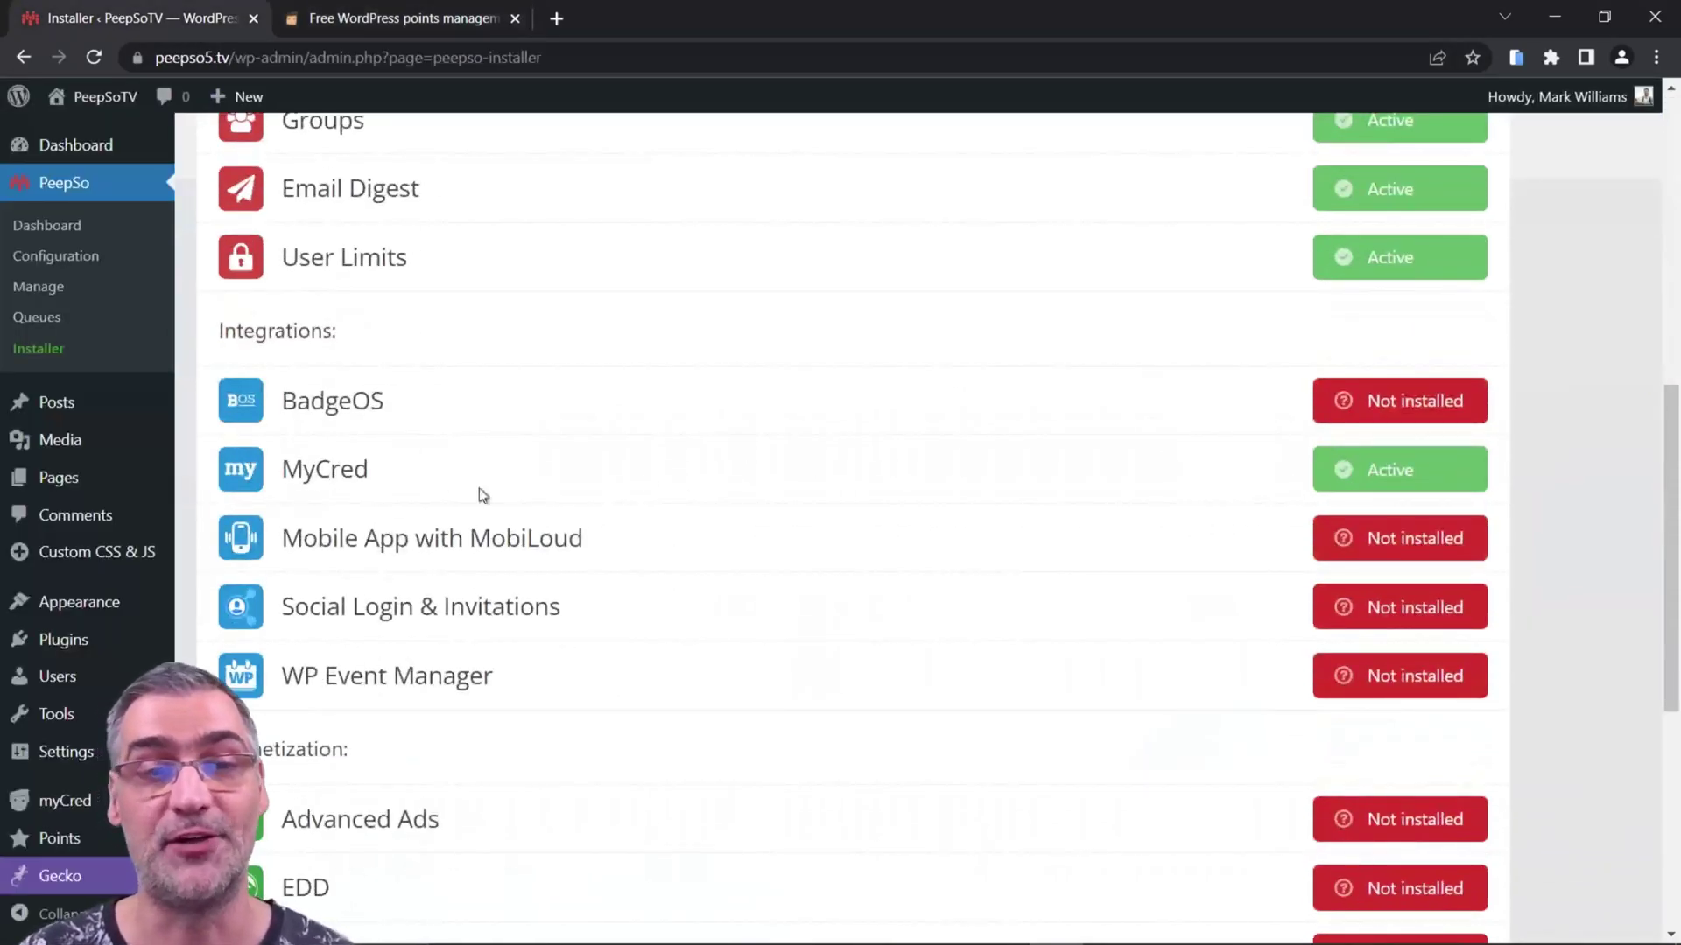
{"action": "double_click", "coordinate": [359, 474]}
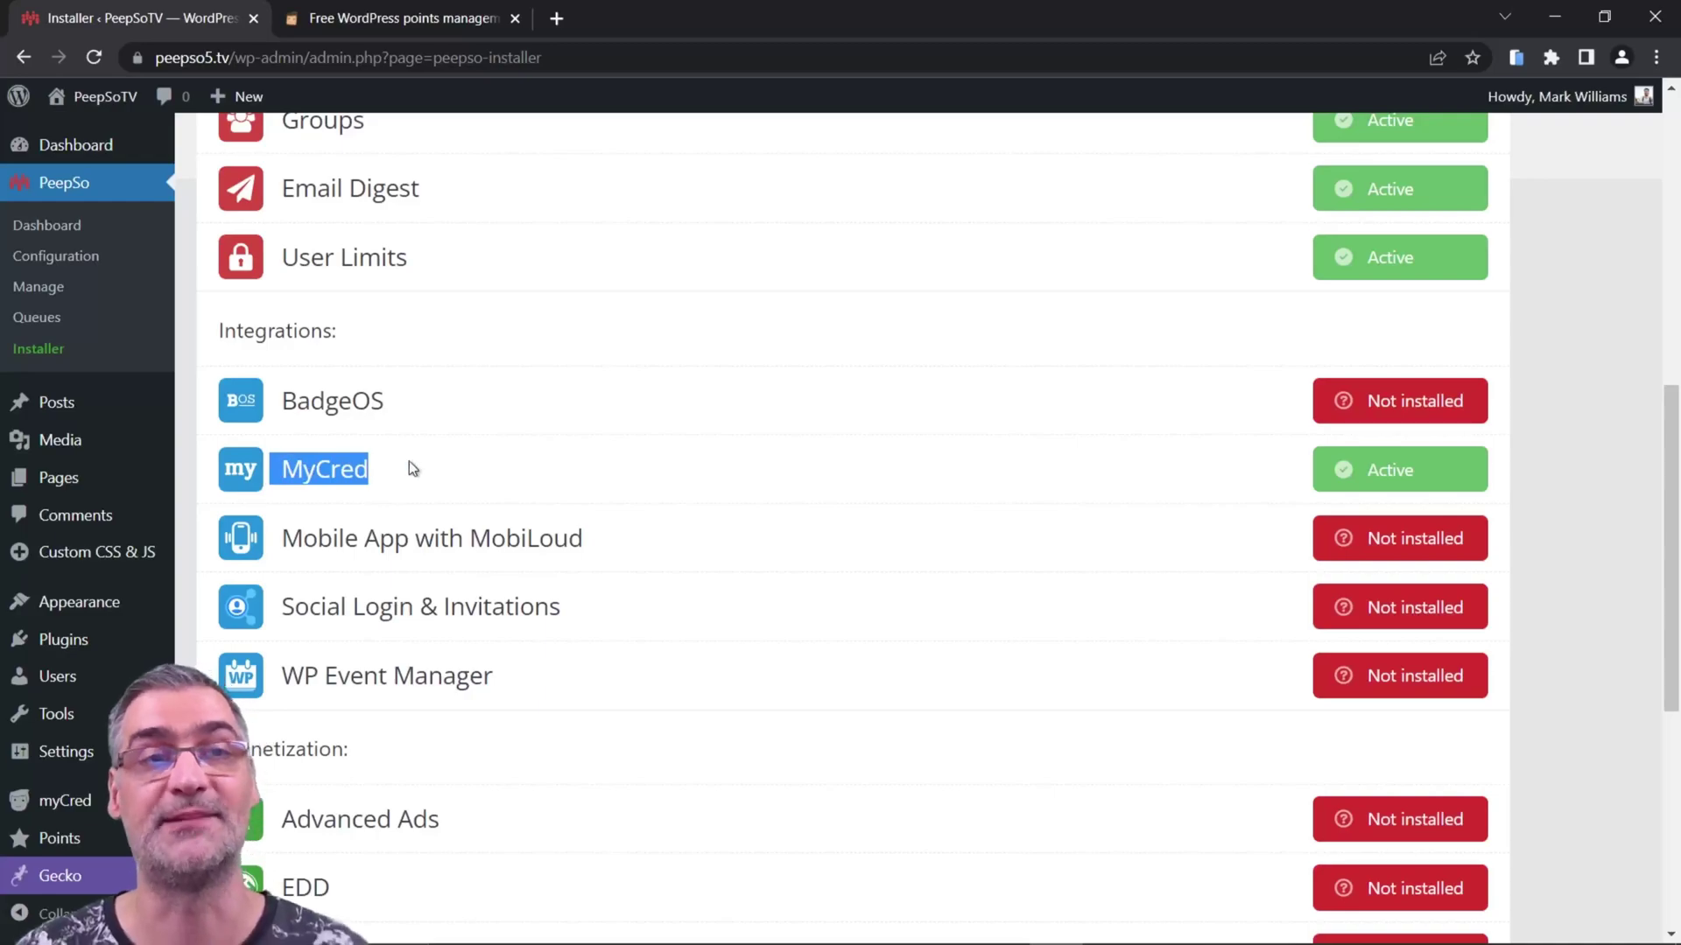
{"action": "scroll", "coordinate": [476, 451], "scroll_direction": "up", "scroll_amount": 9}
{"action": "left_click", "coordinate": [369, 20]}
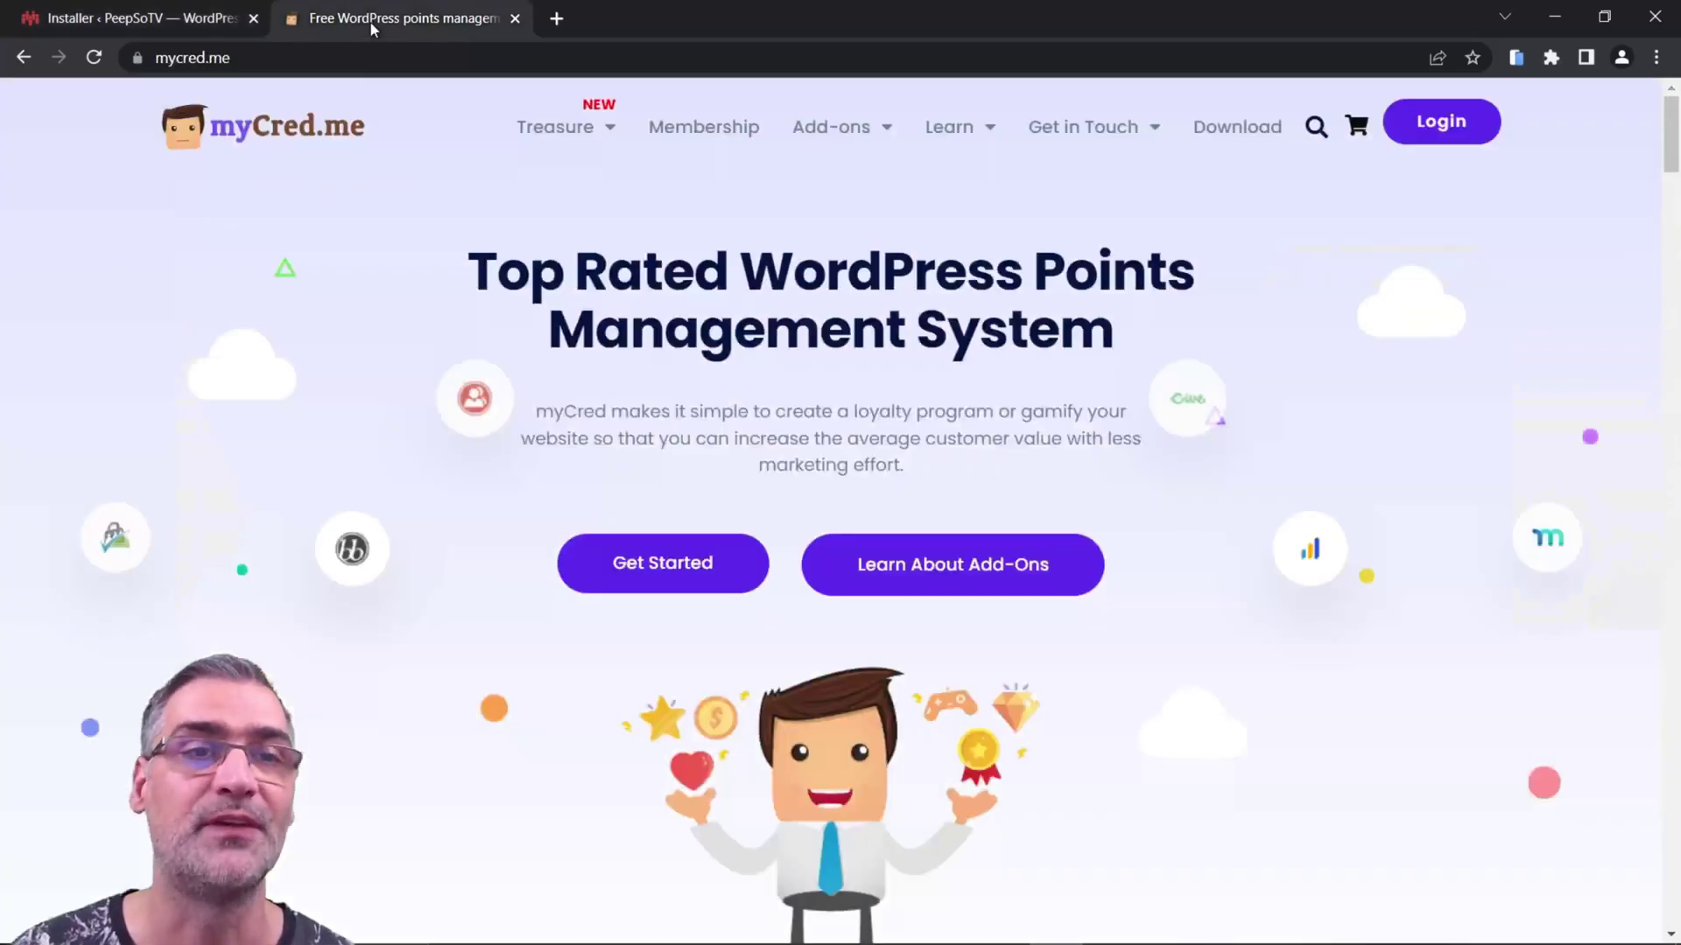
{"action": "left_click", "coordinate": [131, 18]}
{"action": "scroll", "coordinate": [391, 517], "scroll_direction": "down", "scroll_amount": 10}
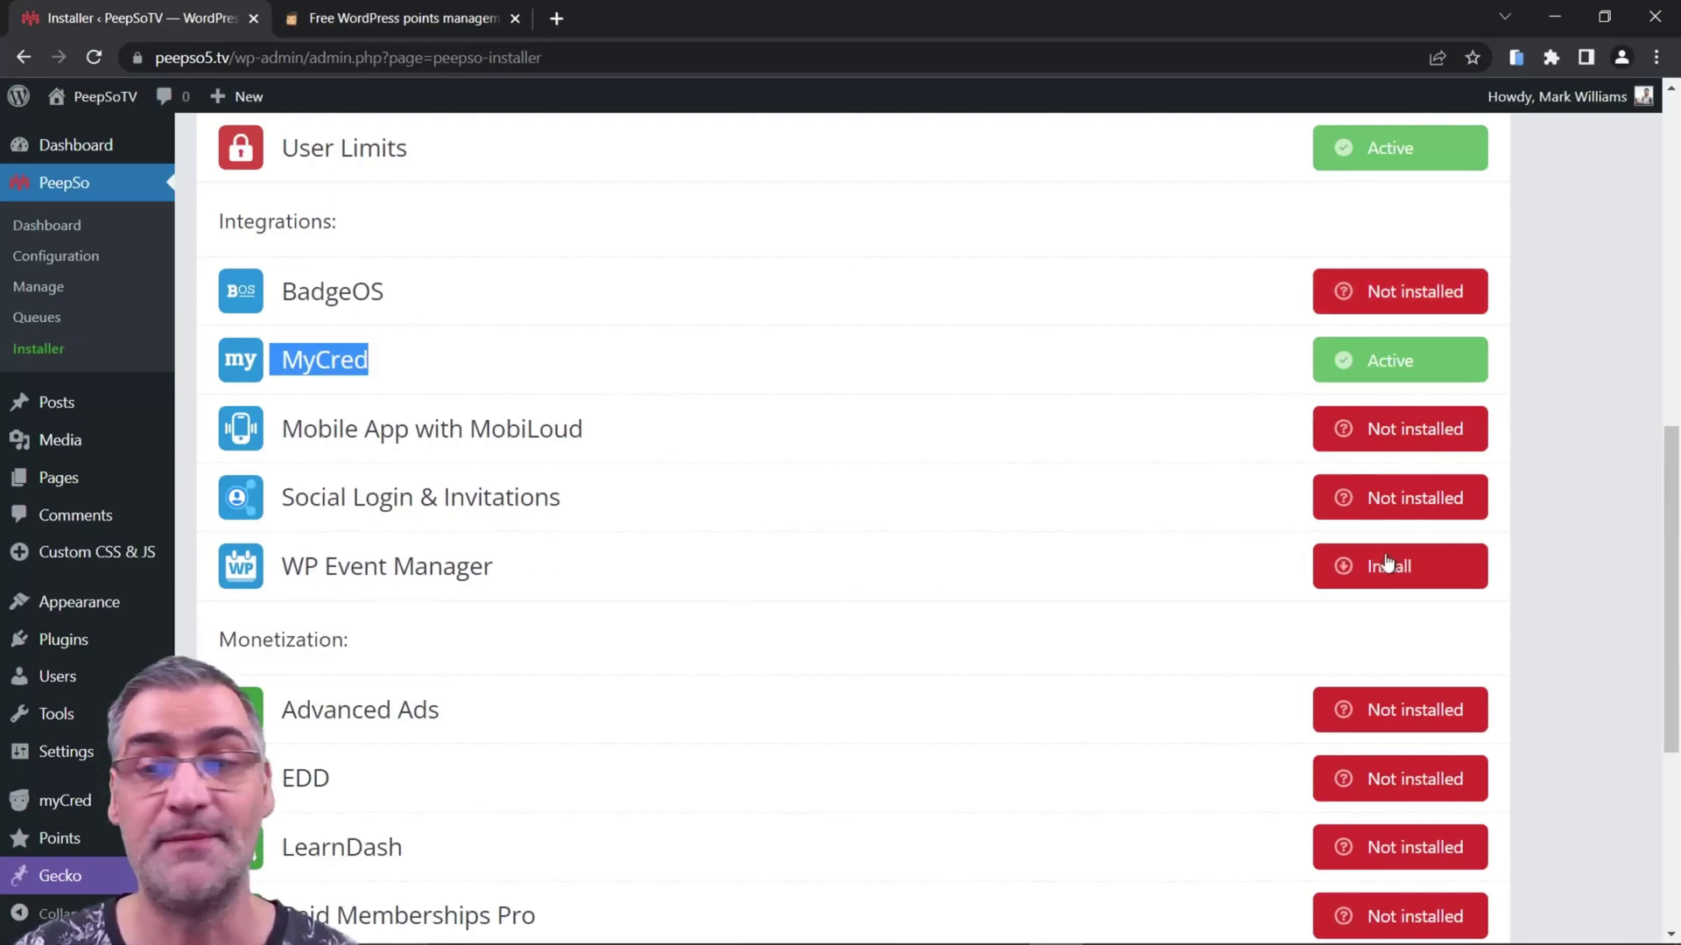
{"action": "scroll", "coordinate": [814, 553], "scroll_direction": "up", "scroll_amount": 10}
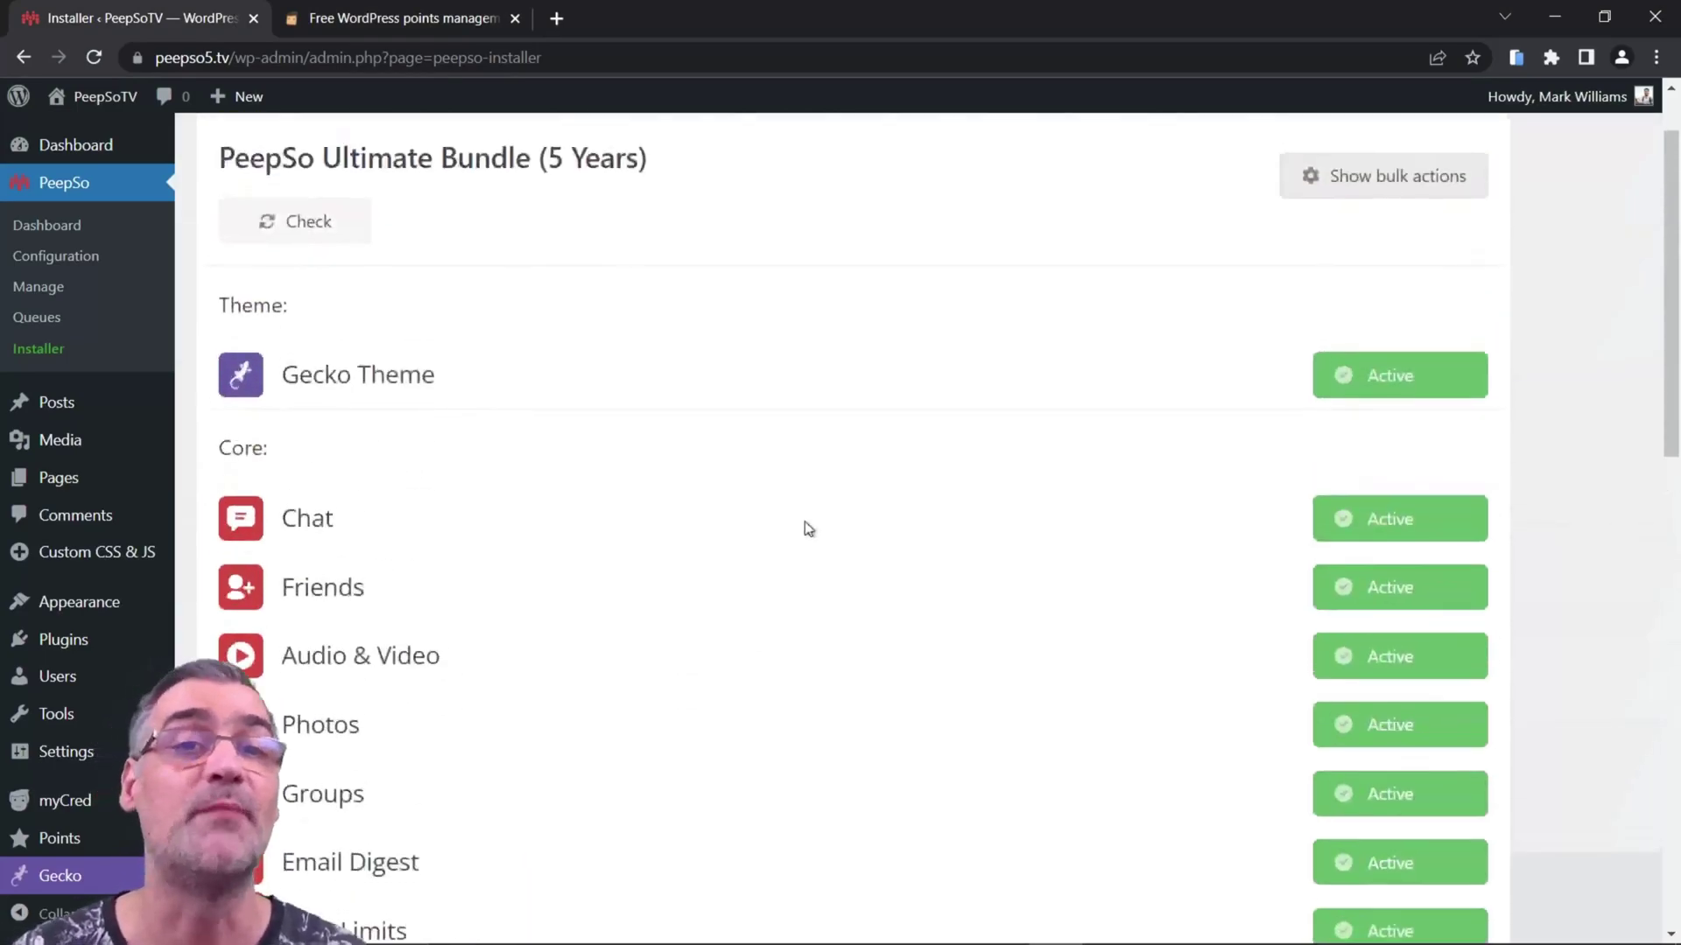